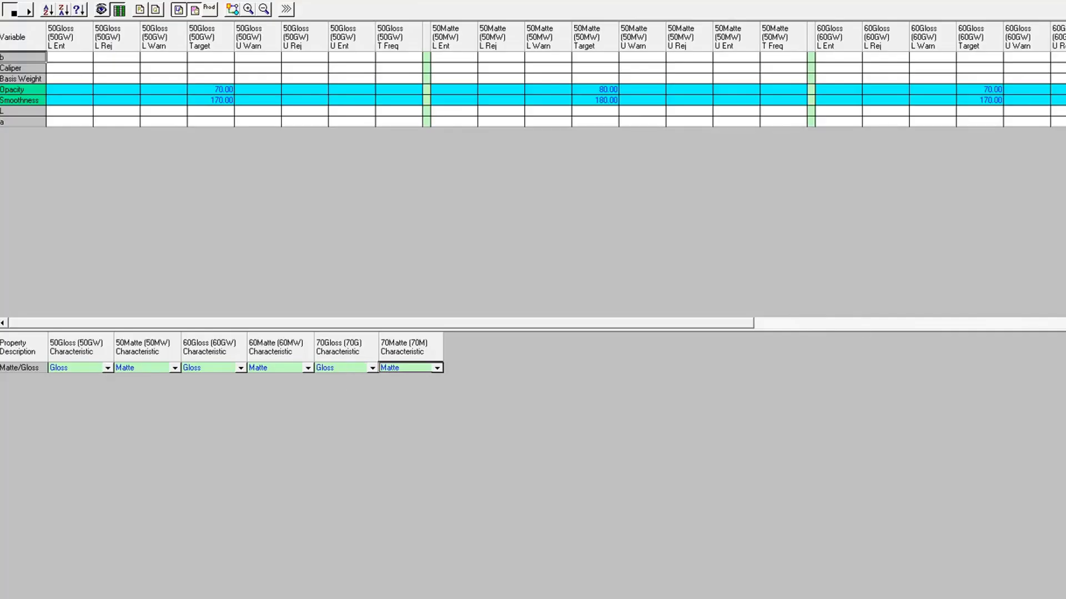
# Approve the pending specification transaction with the Default approved group
pyautogui.click(653, 375)
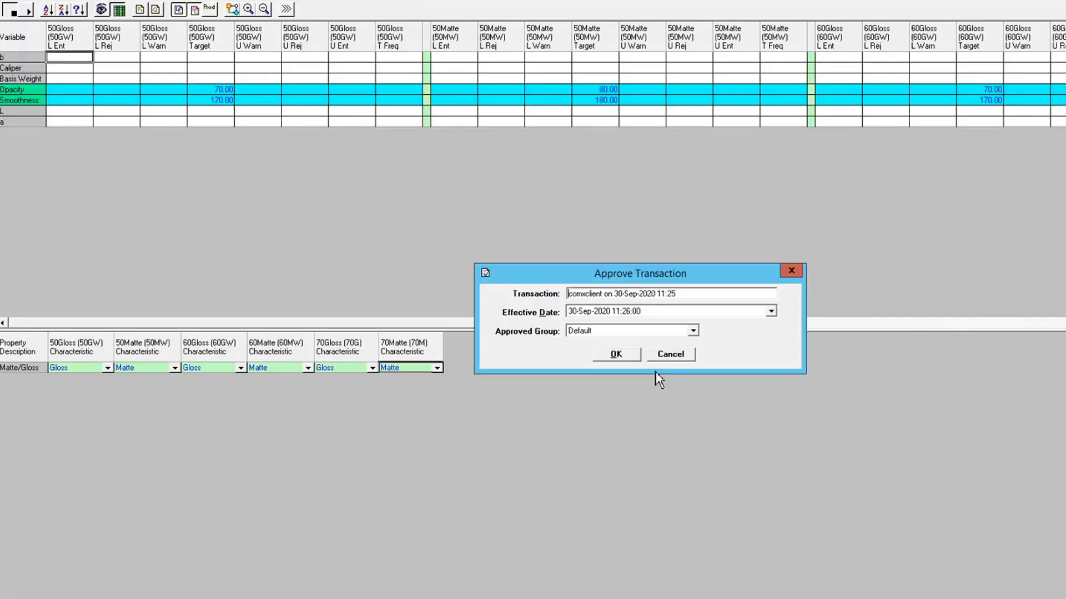
pyautogui.click(609, 356)
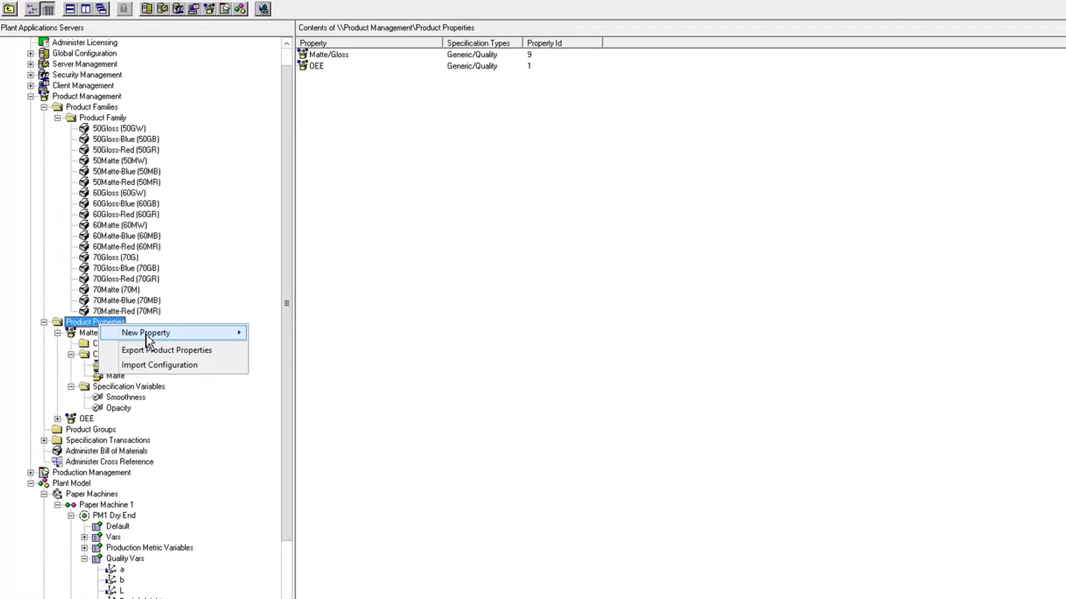
# Create a new generic quality product property named Basis Weight
pyautogui.moveTo(222, 332)
pyautogui.click(296, 333)
pyautogui.write('Basis Weight')
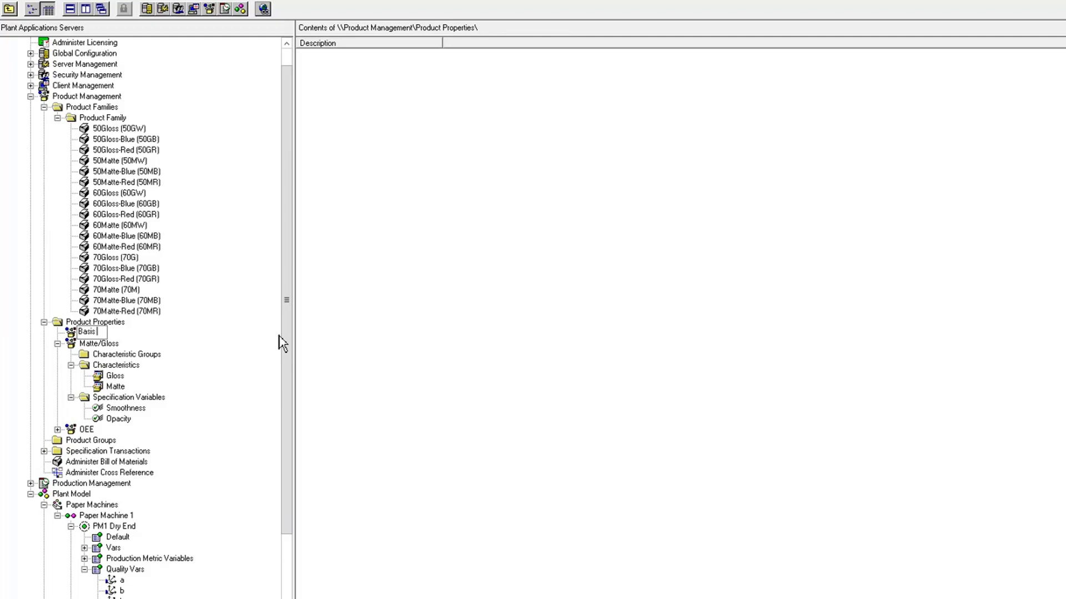
pyautogui.press('Return')
# Add characteristics 50, 60 and 70 under the Basis Weight property
pyautogui.click(58, 333)
pyautogui.click(108, 355)
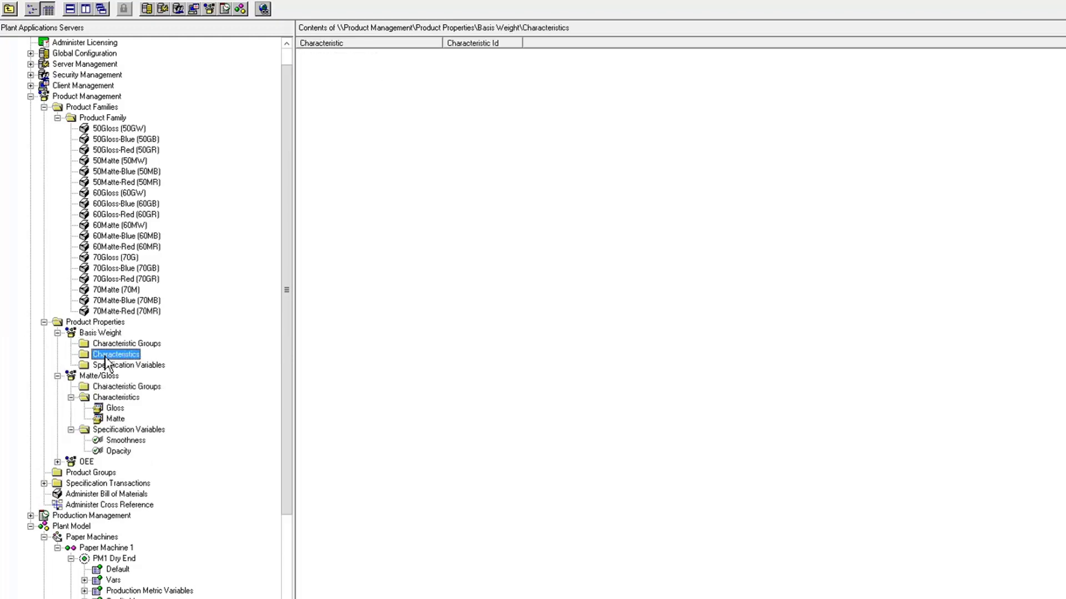
pyautogui.rightClick(111, 356)
pyautogui.click(157, 362)
pyautogui.press('Return')
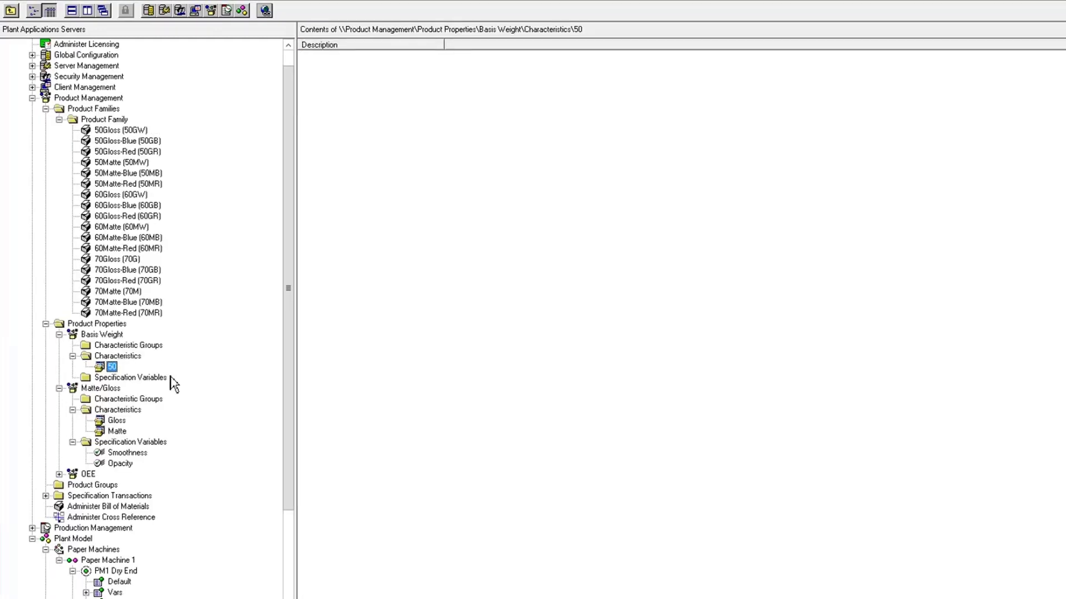
pyautogui.rightClick(106, 356)
pyautogui.click(152, 365)
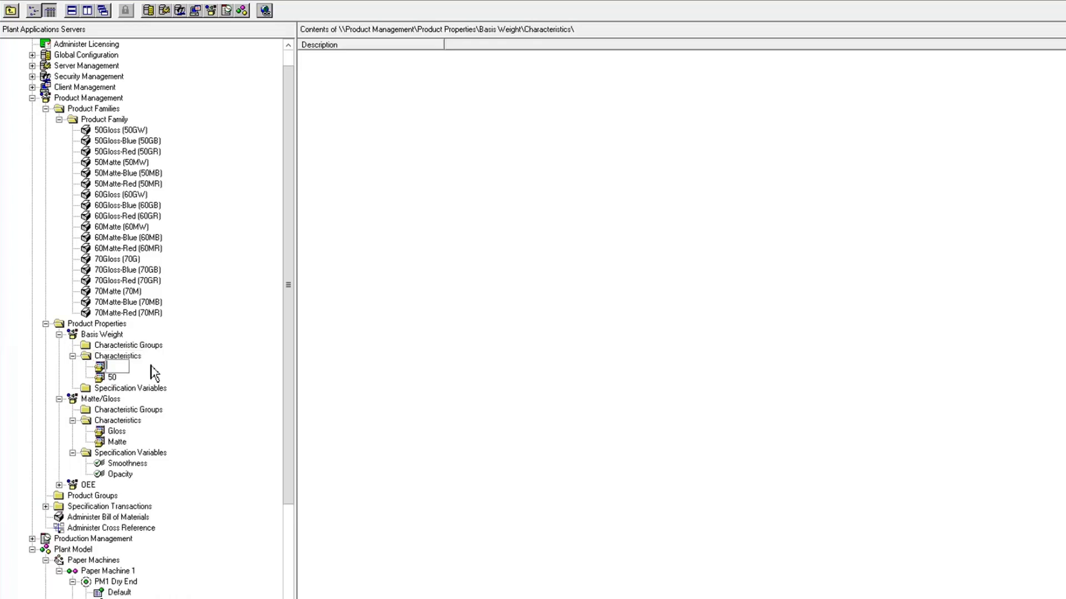
pyautogui.write('60')
pyautogui.press('Return')
pyautogui.rightClick(119, 359)
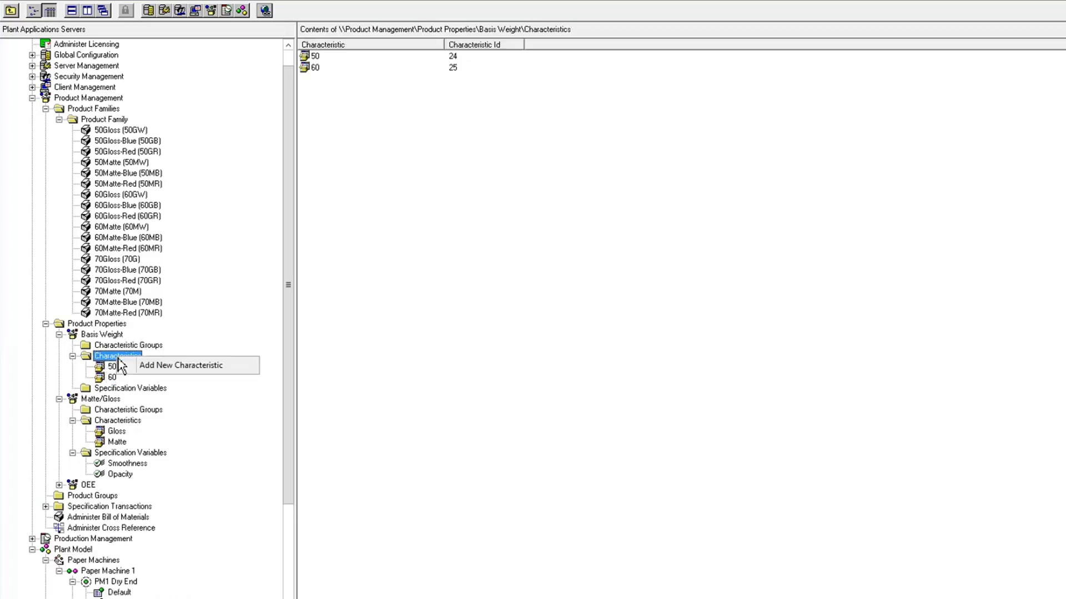
pyautogui.click(155, 365)
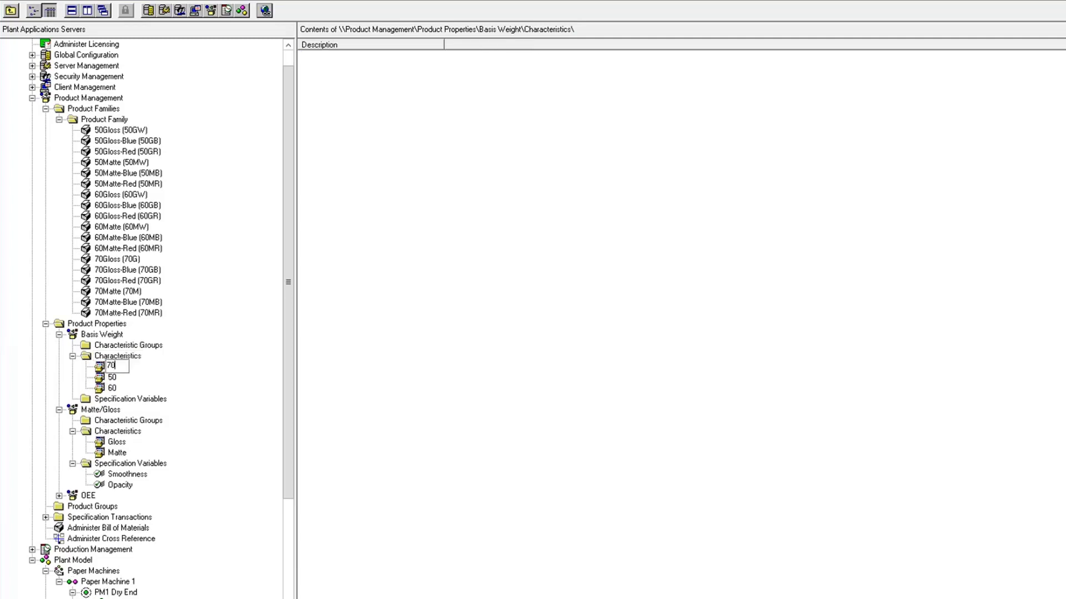
pyautogui.write('70')
pyautogui.press('Return')
# Add the Basis Weight and Caliper specification variables under the Basis Weight property
pyautogui.click(130, 400)
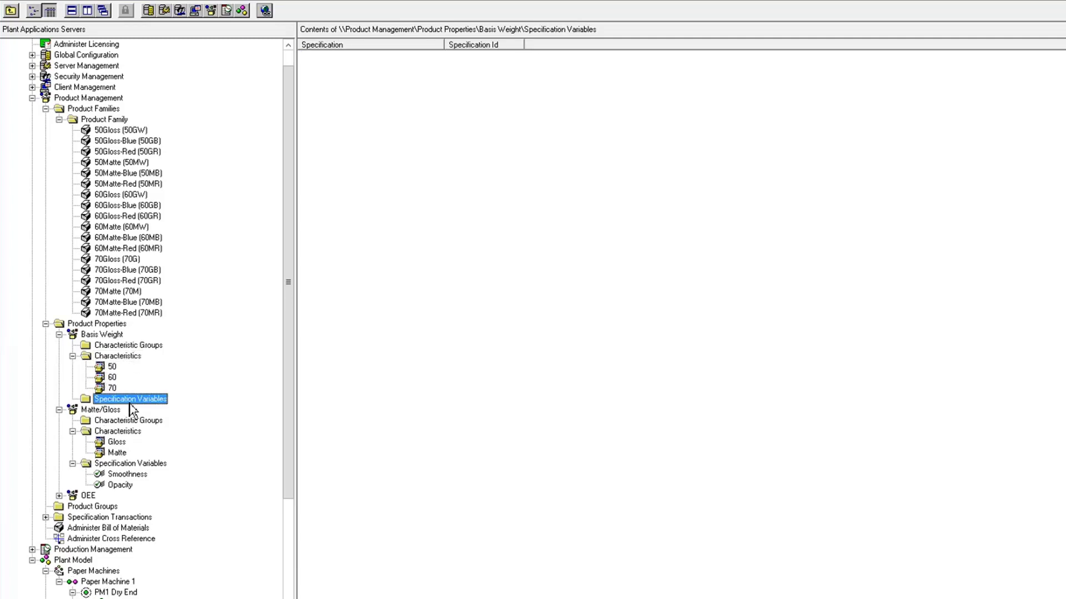
pyautogui.rightClick(130, 405)
pyautogui.click(179, 411)
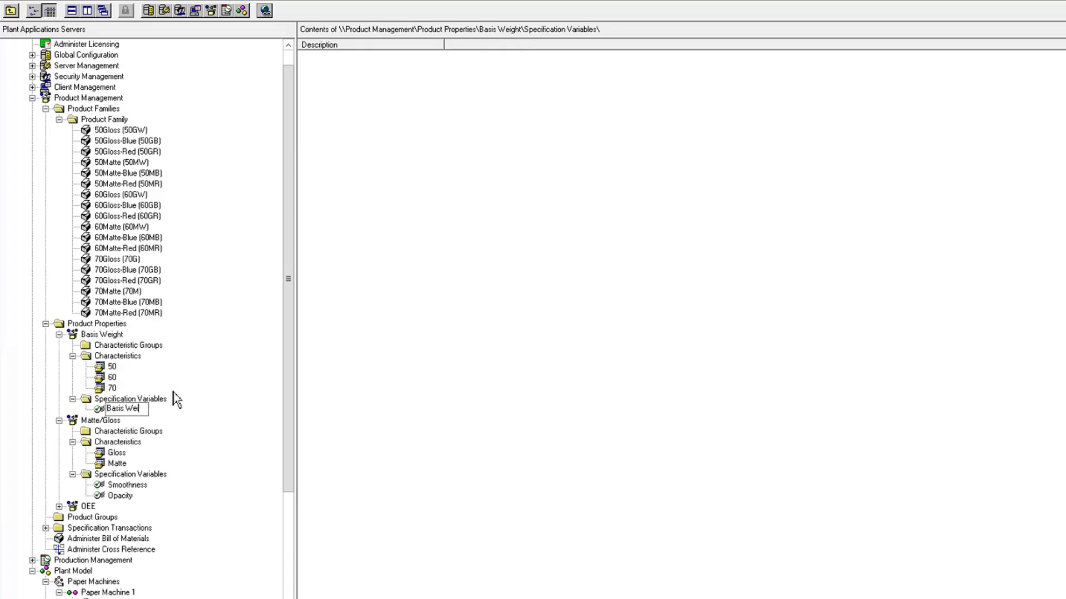
pyautogui.write('Basis Weight')
pyautogui.press('Return')
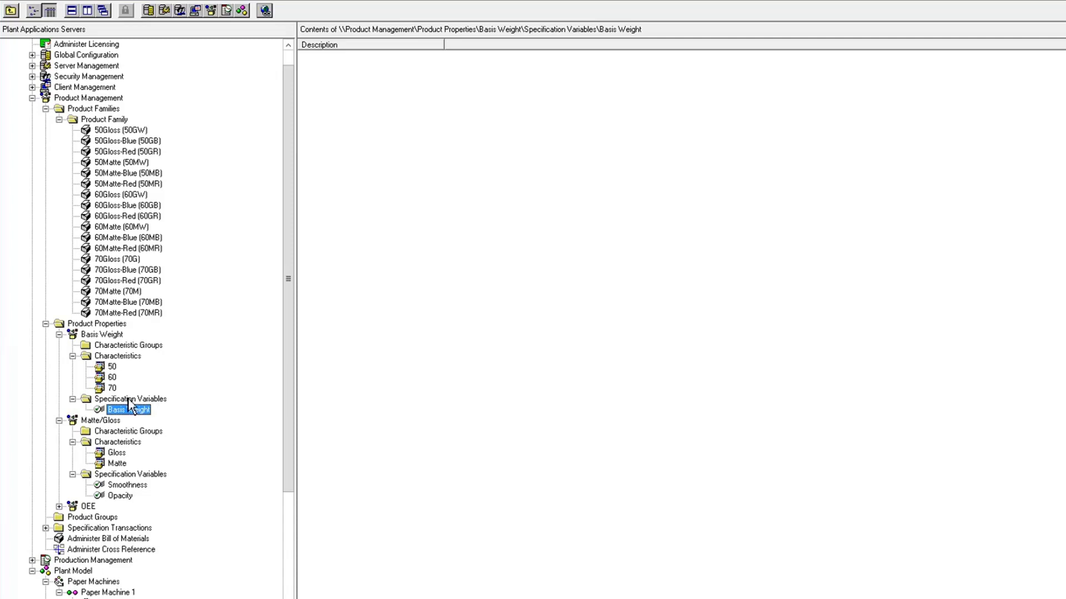
pyautogui.rightClick(128, 400)
pyautogui.click(174, 408)
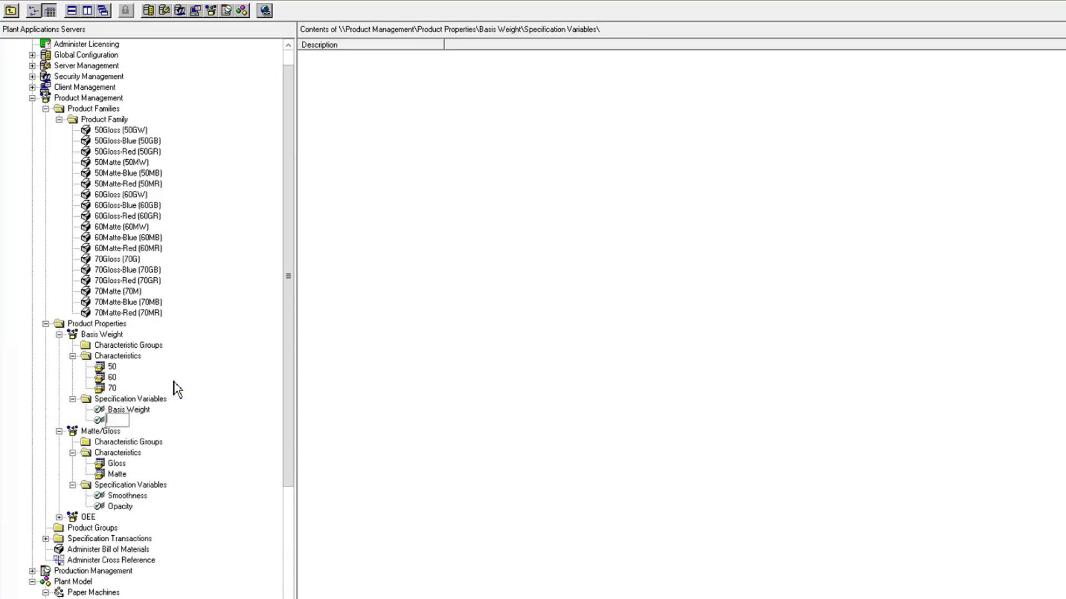
pyautogui.write('Caliper')
pyautogui.press('Return')
pyautogui.click(140, 412)
# Link the Basis Weight specification to the PM1 and PM2 Dry End Basis Weight variables and save
pyautogui.rightClick(142, 411)
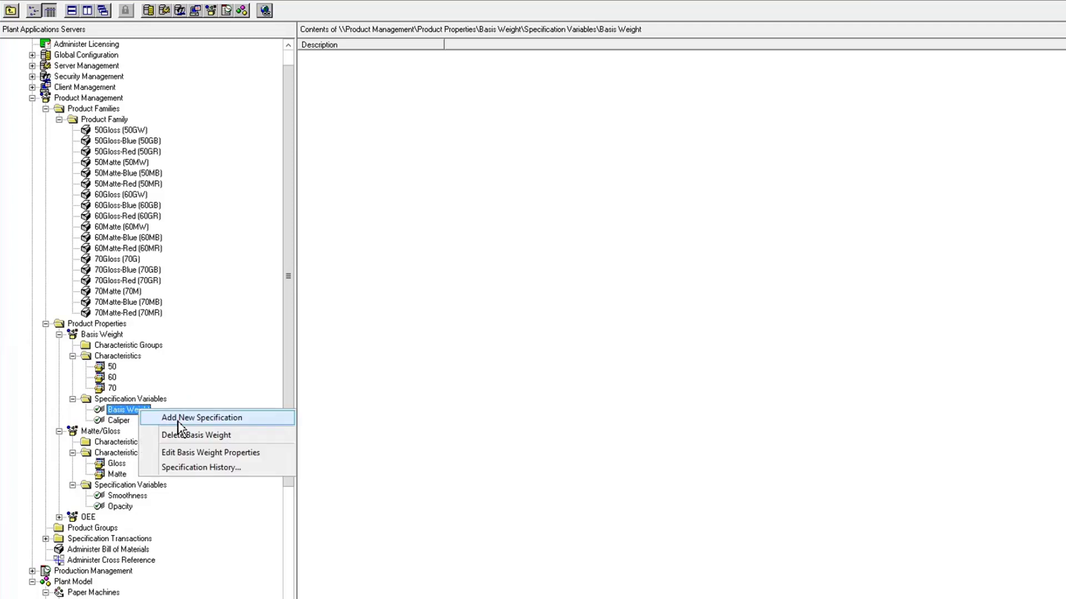
pyautogui.click(289, 469)
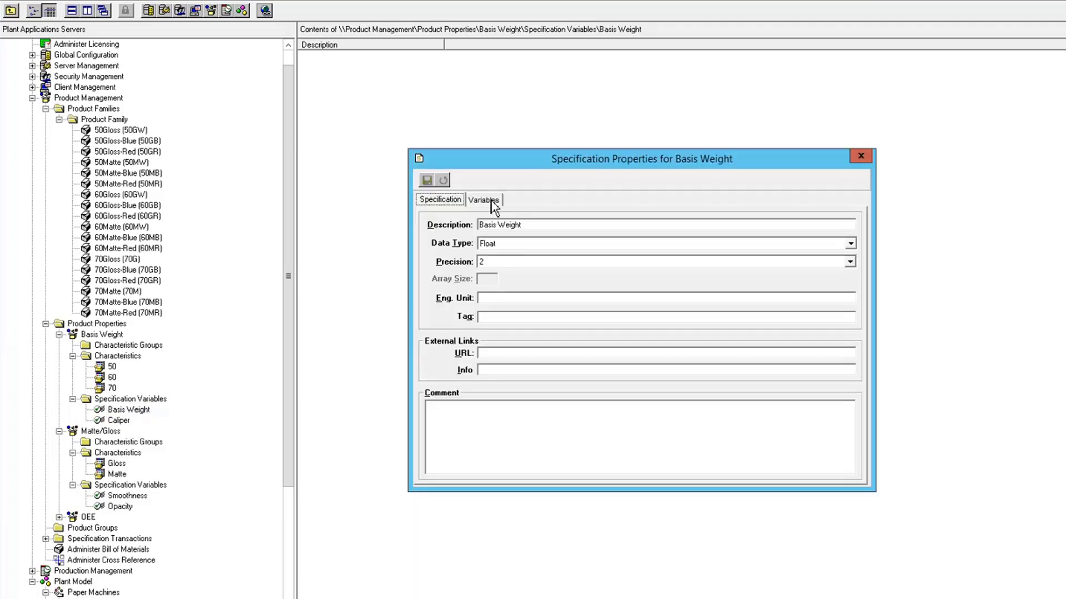
pyautogui.click(484, 200)
pyautogui.click(429, 225)
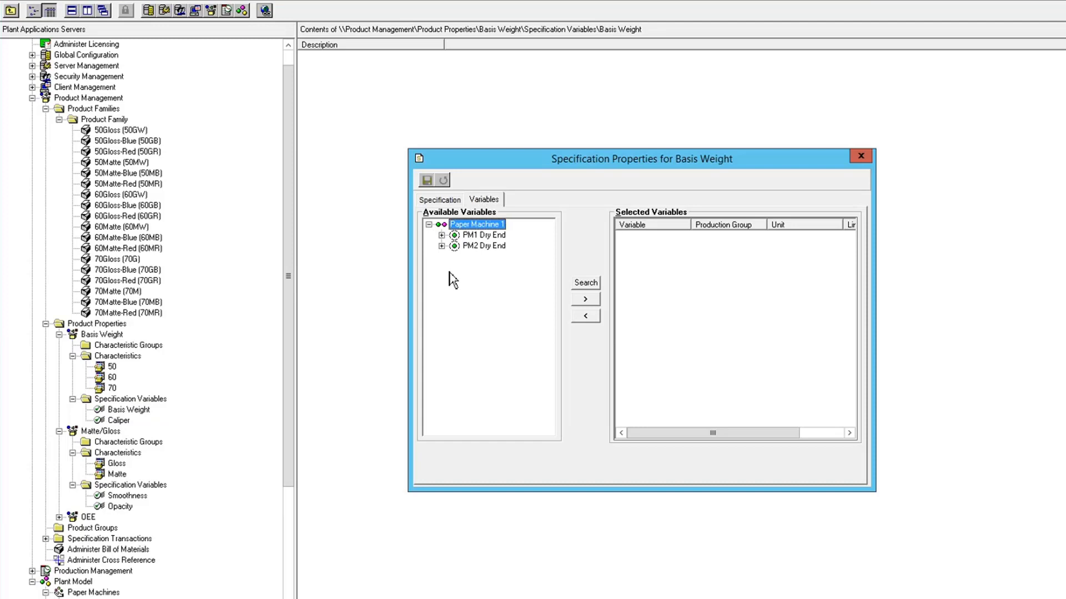
pyautogui.click(441, 235)
pyautogui.click(441, 278)
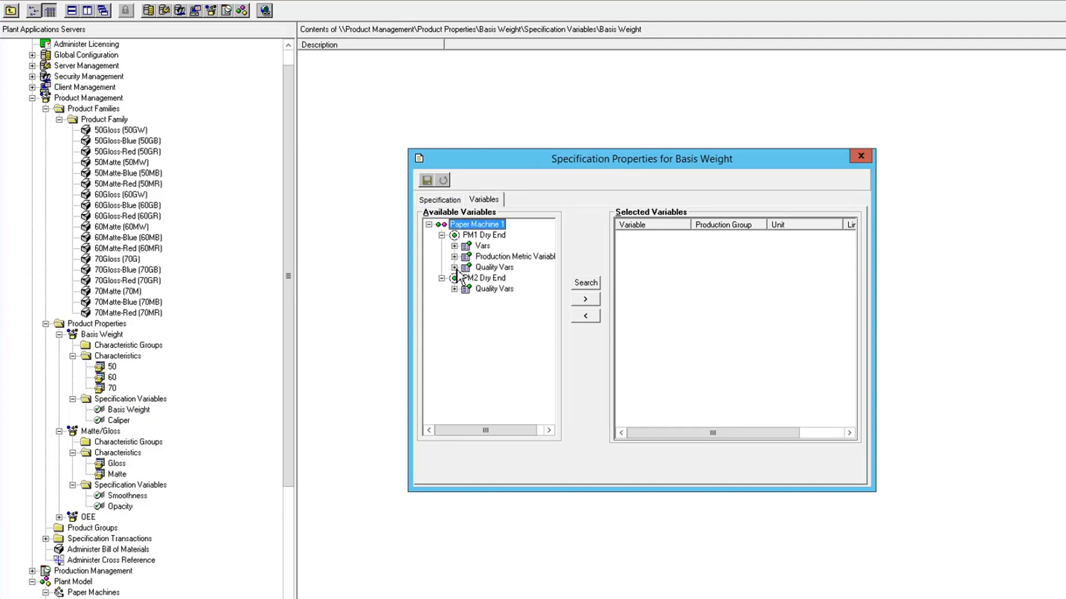
pyautogui.click(454, 268)
pyautogui.click(454, 364)
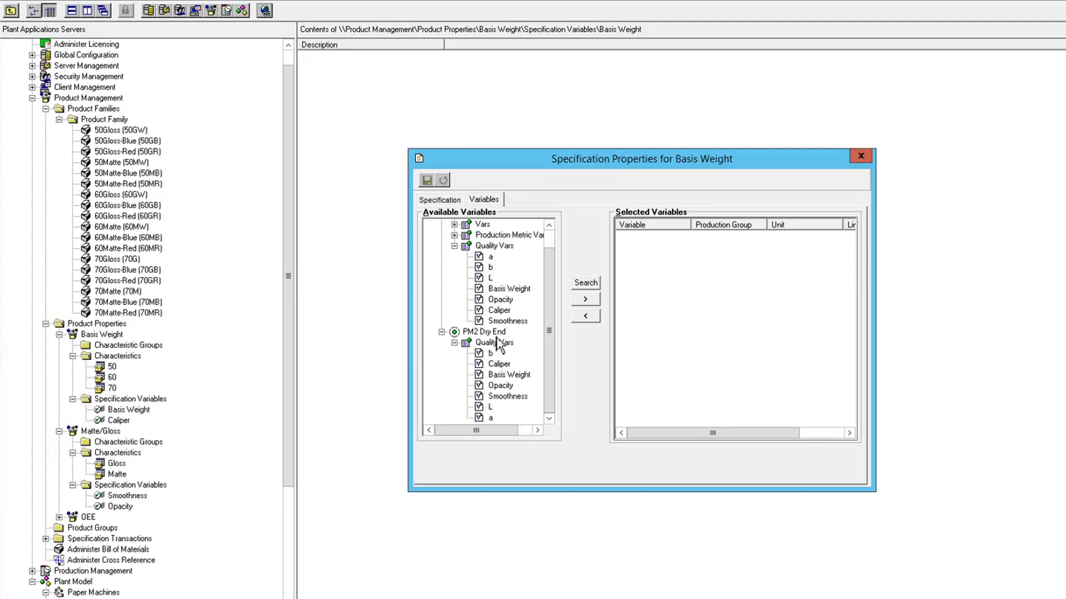
pyautogui.doubleClick(491, 288)
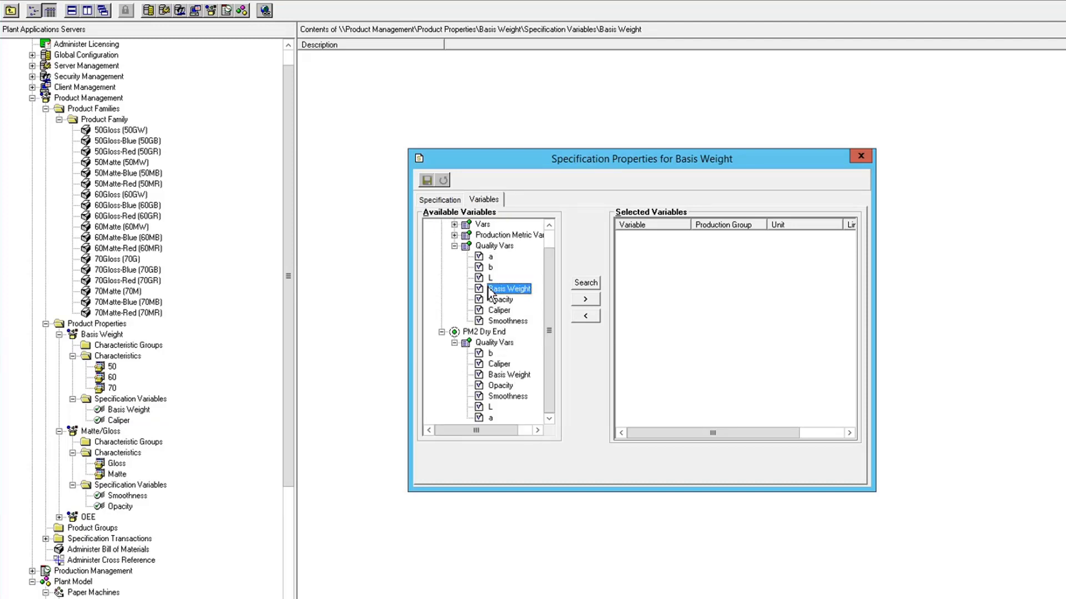
pyautogui.doubleClick(495, 375)
pyautogui.click(426, 181)
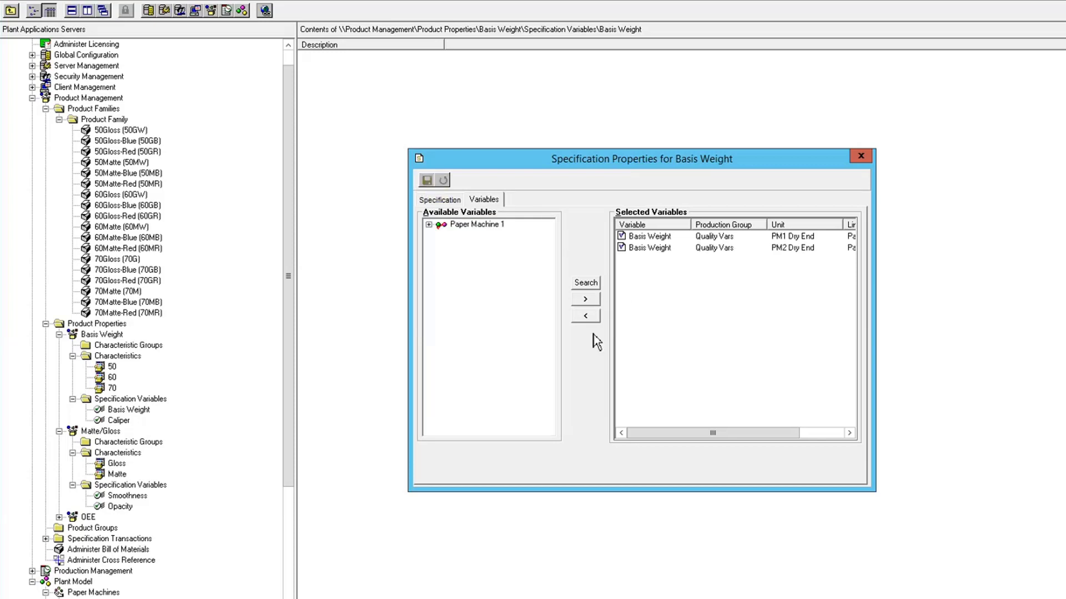
pyautogui.click(860, 156)
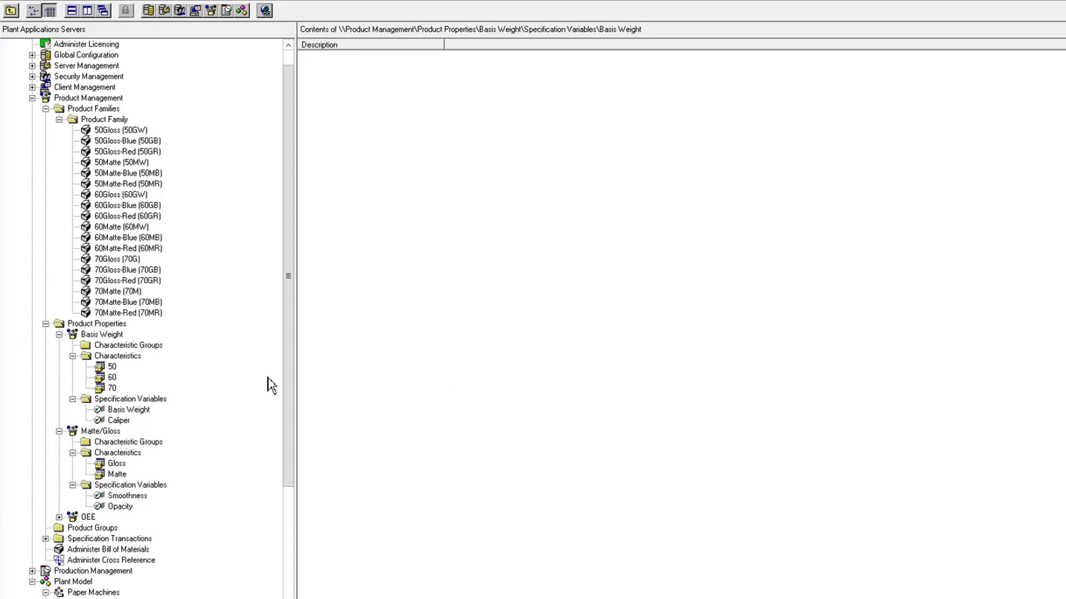
# Link the Caliper specification to the PM1 and PM2 Dry End Caliper variables and save
pyautogui.rightClick(118, 421)
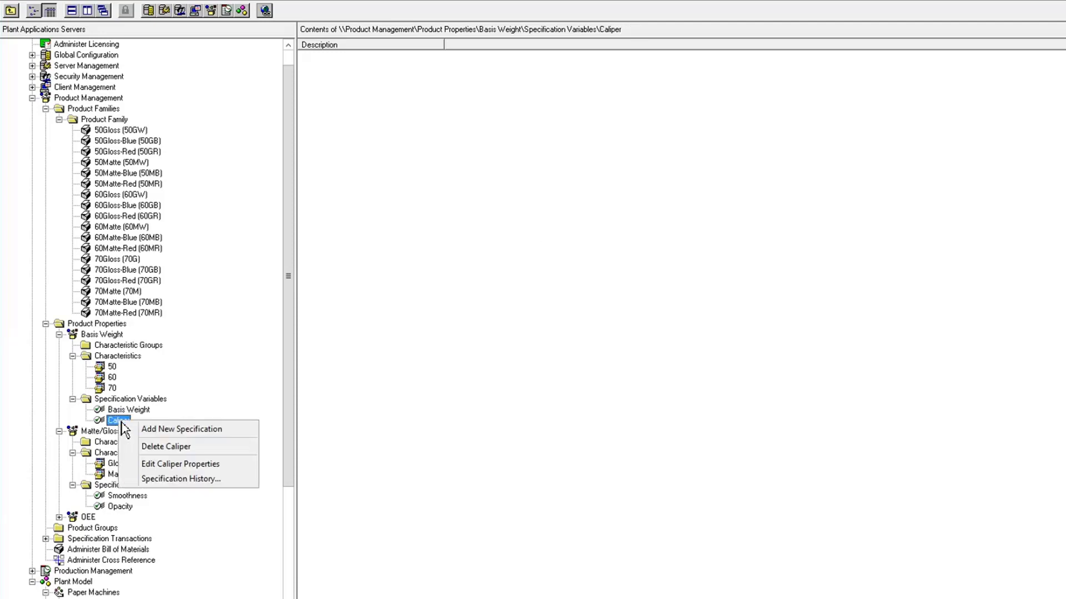
pyautogui.click(160, 464)
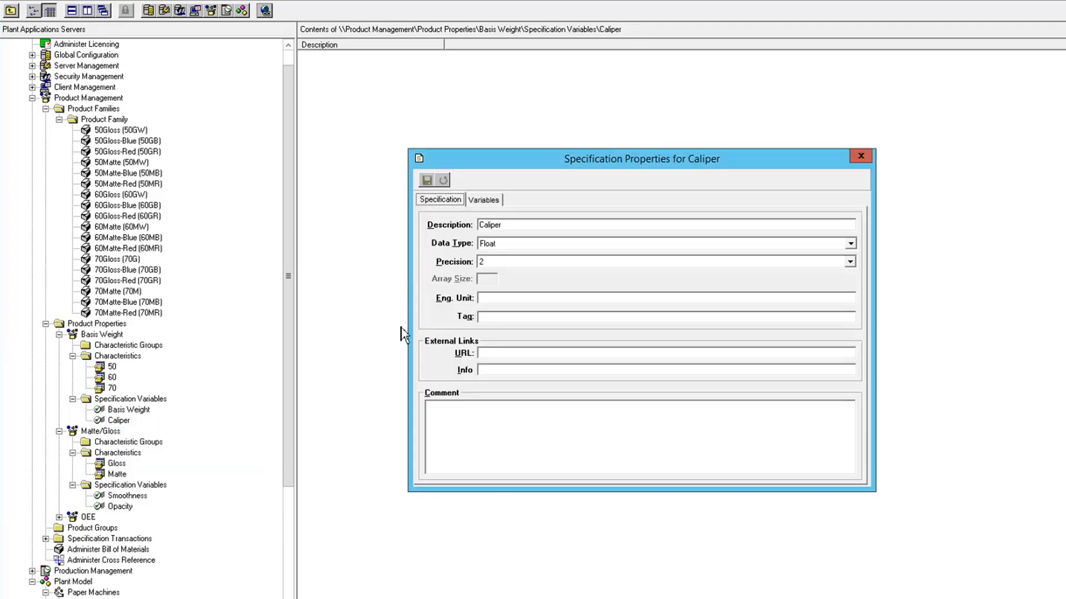
pyautogui.click(484, 200)
pyautogui.click(428, 224)
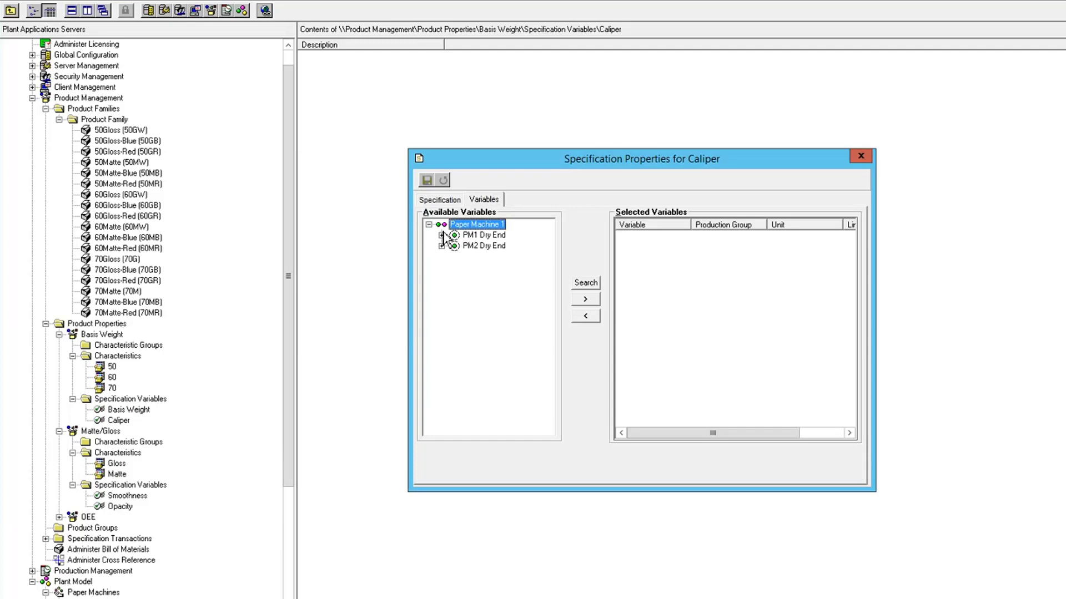
pyautogui.click(441, 235)
pyautogui.click(441, 278)
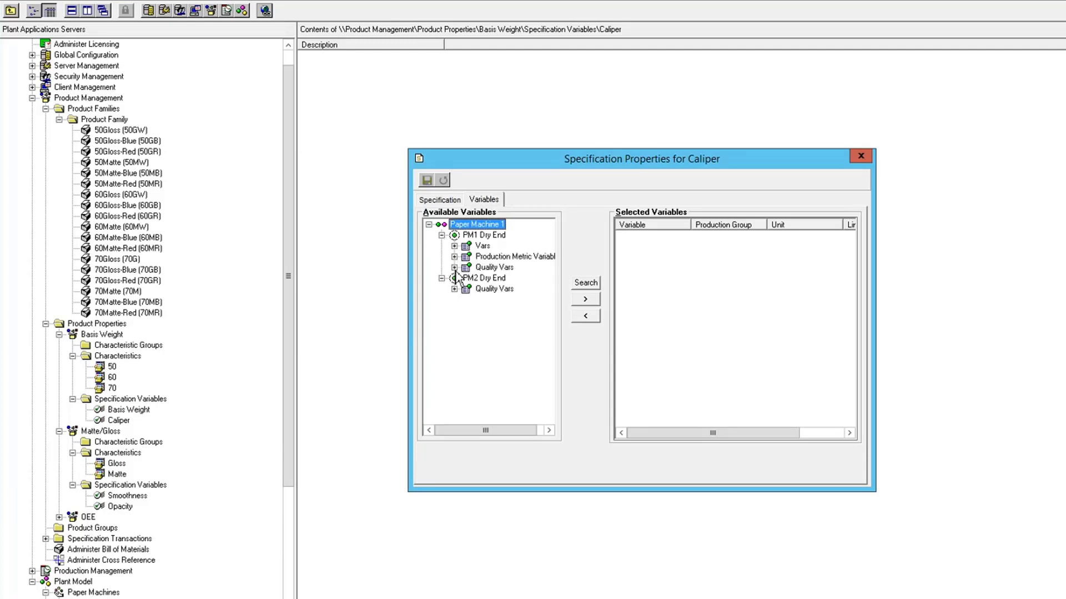
pyautogui.click(454, 268)
pyautogui.click(454, 364)
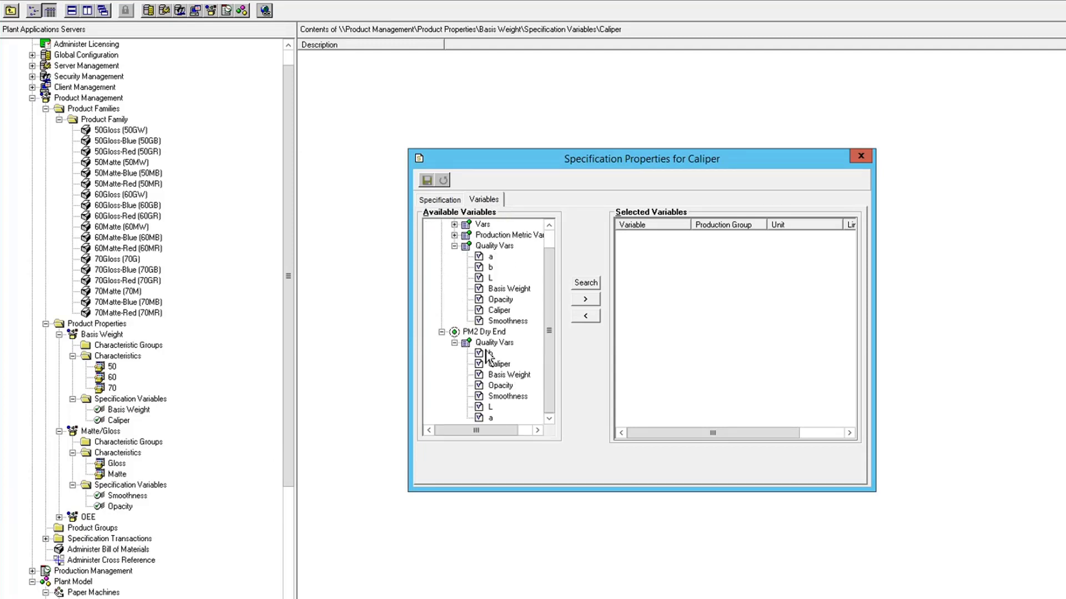
pyautogui.doubleClick(496, 311)
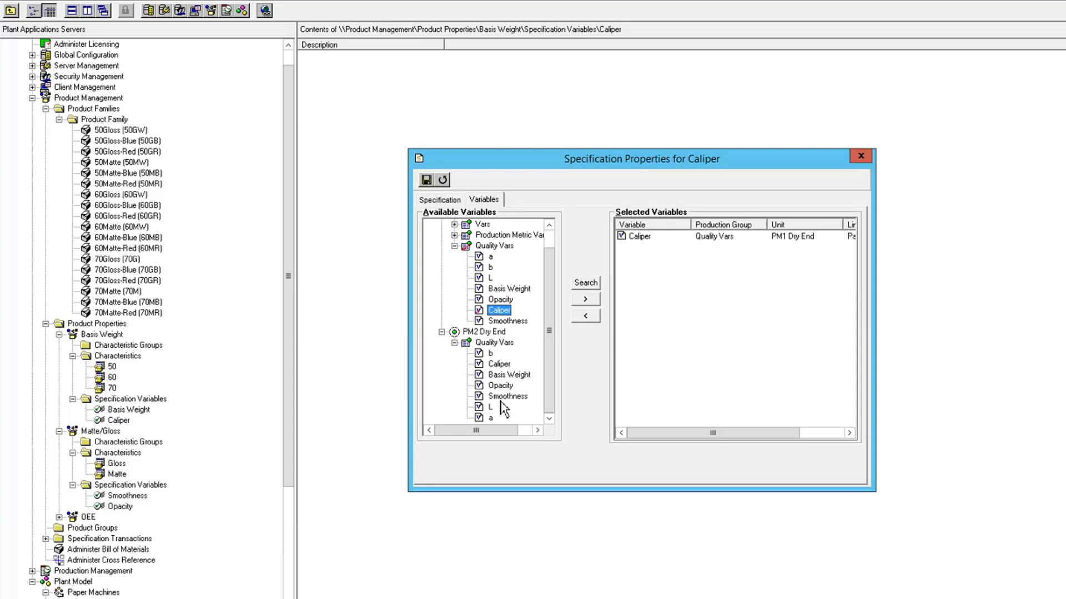
pyautogui.doubleClick(499, 365)
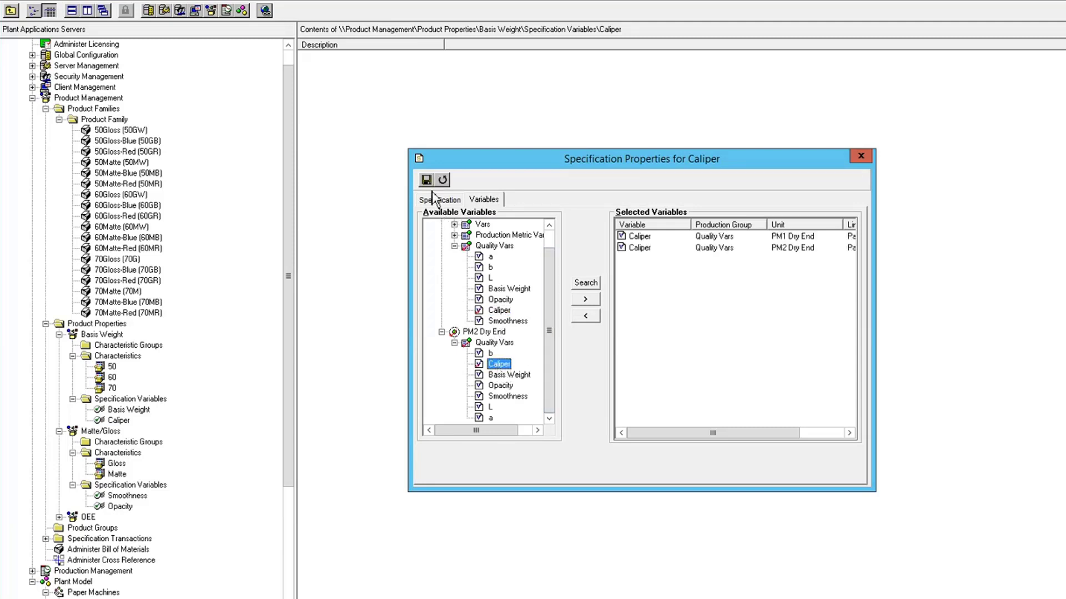
pyautogui.hotkey('ctrl', 's')
pyautogui.click(860, 157)
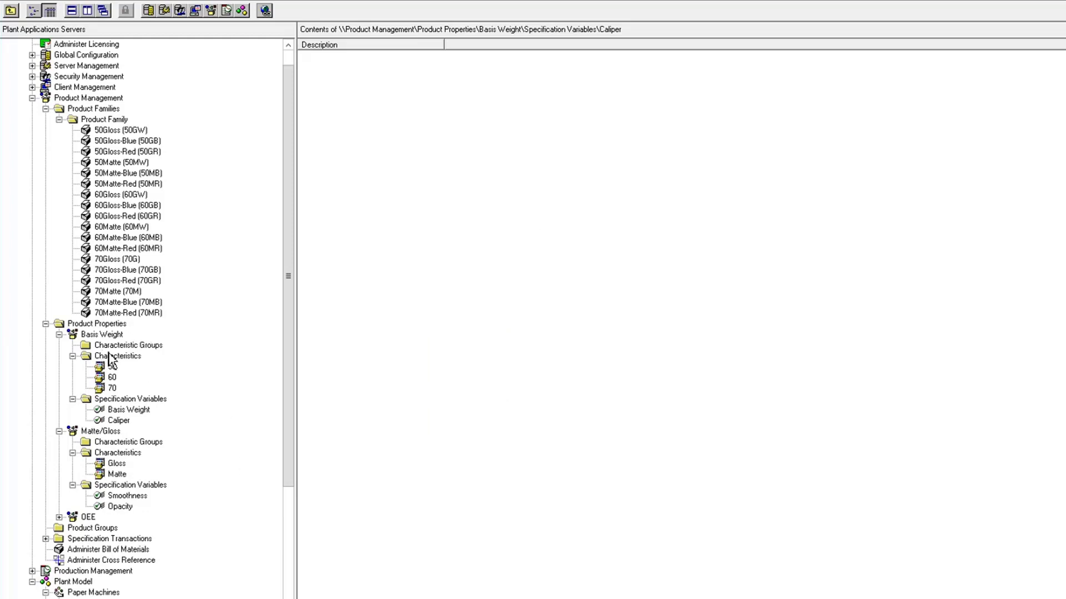
# Create a new generic quality product property named Color Targets
pyautogui.rightClick(107, 327)
pyautogui.moveTo(172, 336)
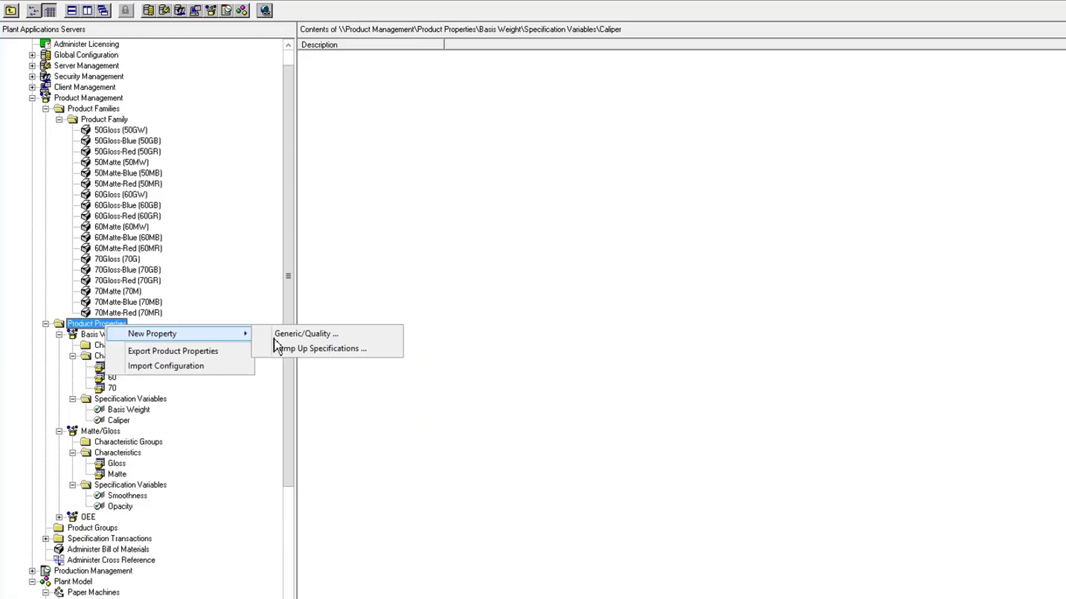
pyautogui.click(296, 336)
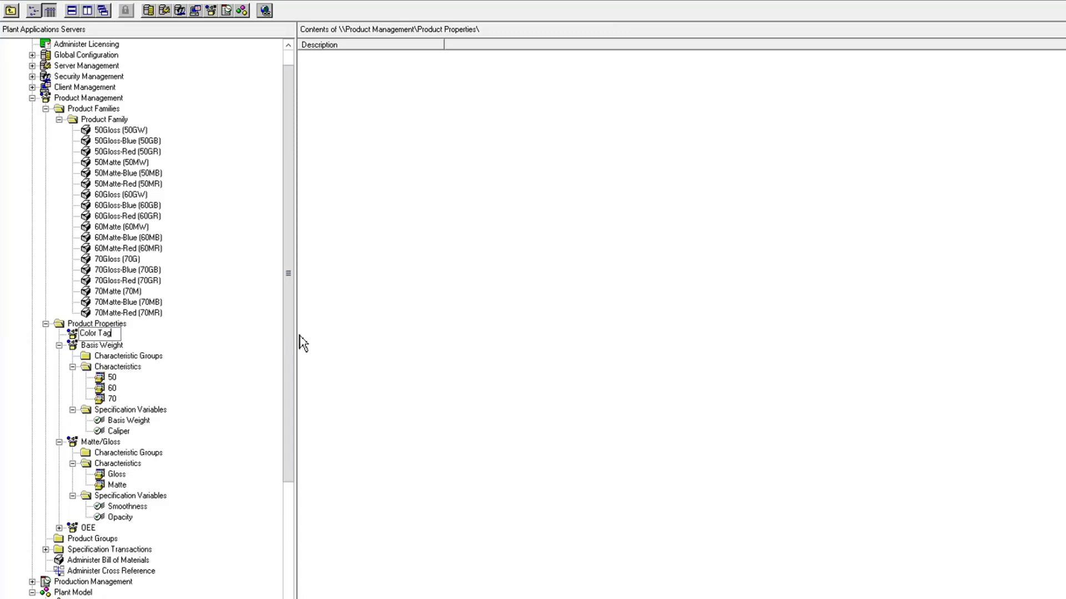
pyautogui.write('Color Targets')
pyautogui.press('Return')
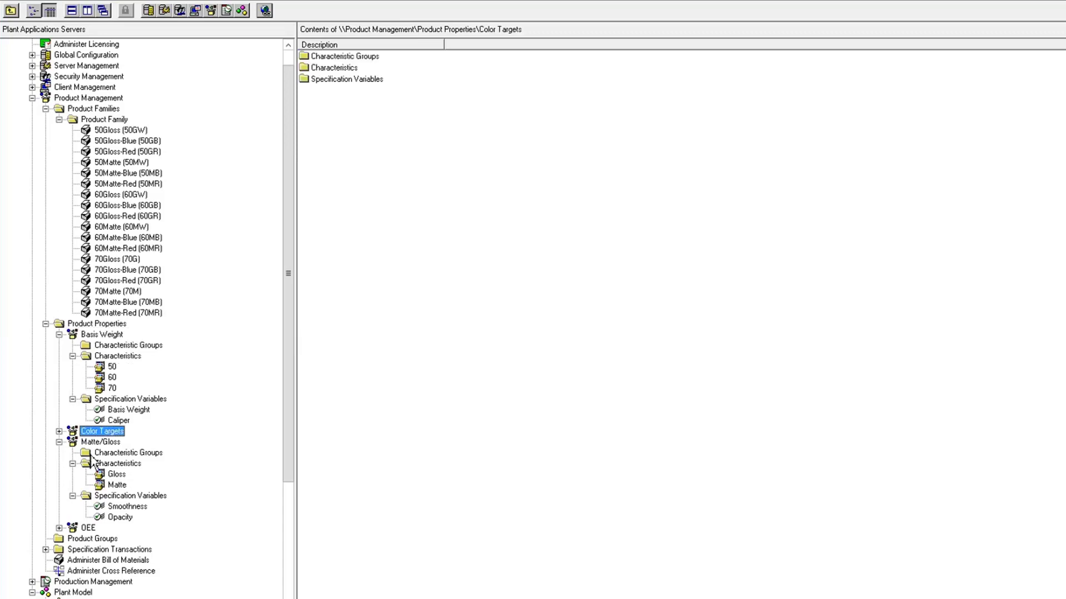
# Add the White characteristic under Color Targets
pyautogui.click(59, 432)
pyautogui.scroll(-2, 123, 430)
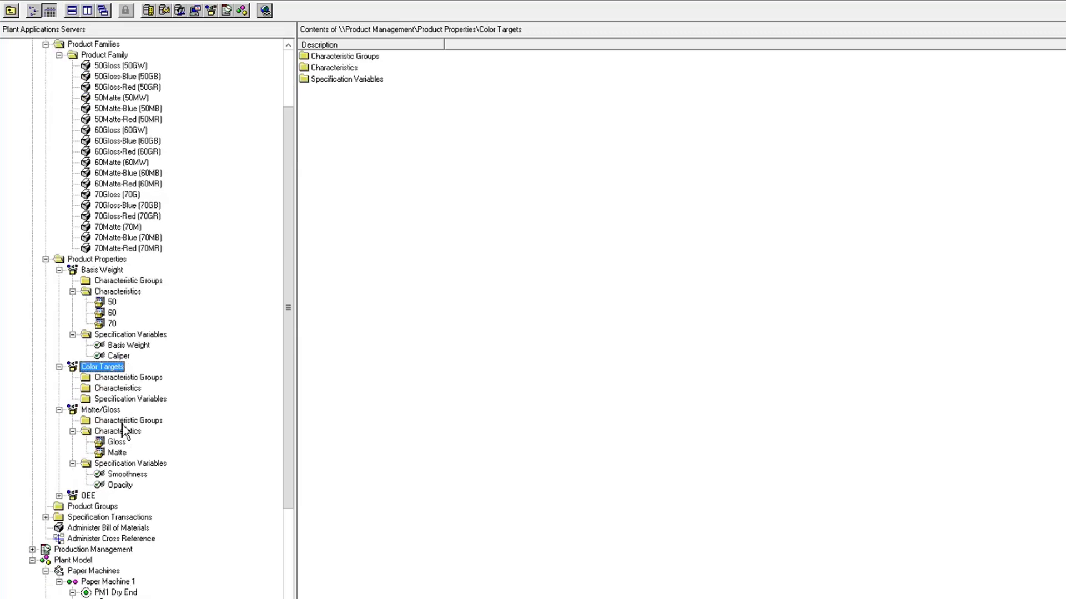
pyautogui.click(122, 389)
pyautogui.rightClick(122, 389)
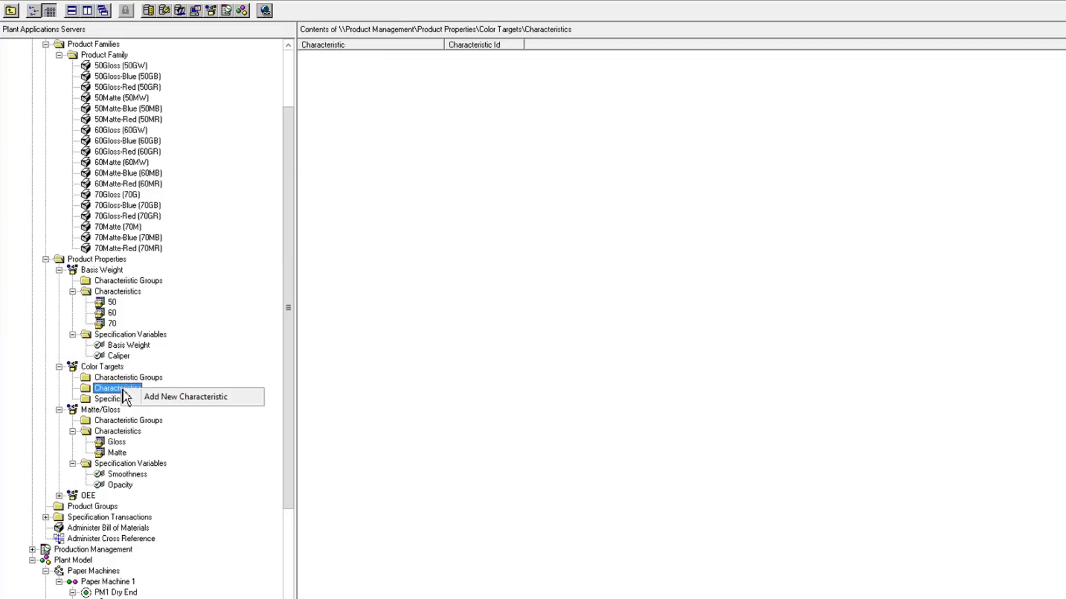
pyautogui.click(177, 397)
pyautogui.write('White')
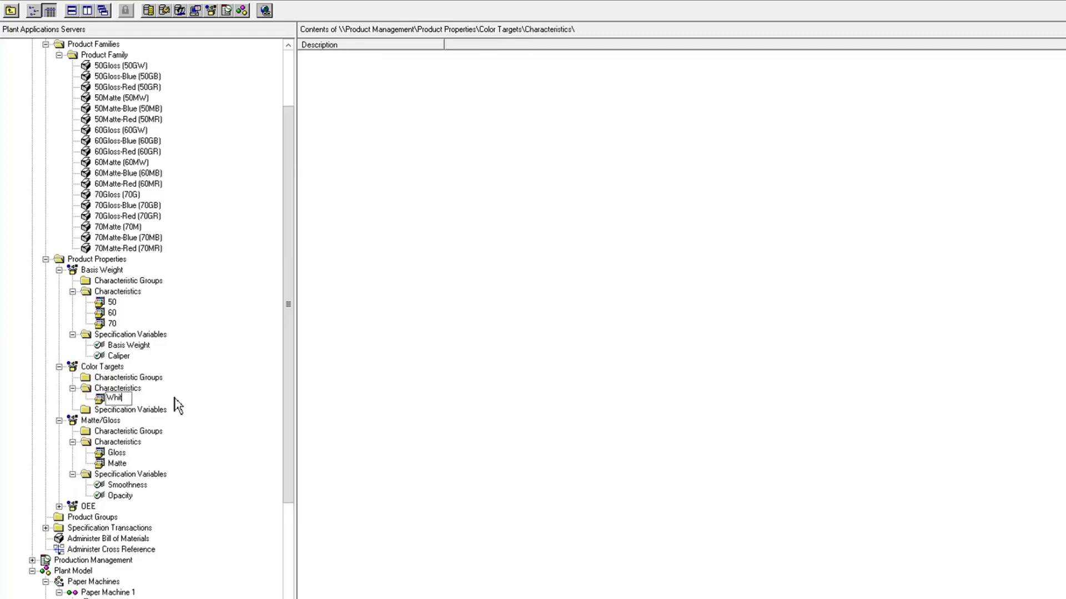
pyautogui.press('Return')
# Add the Blue and Red characteristics under Color Targets
pyautogui.rightClick(118, 406)
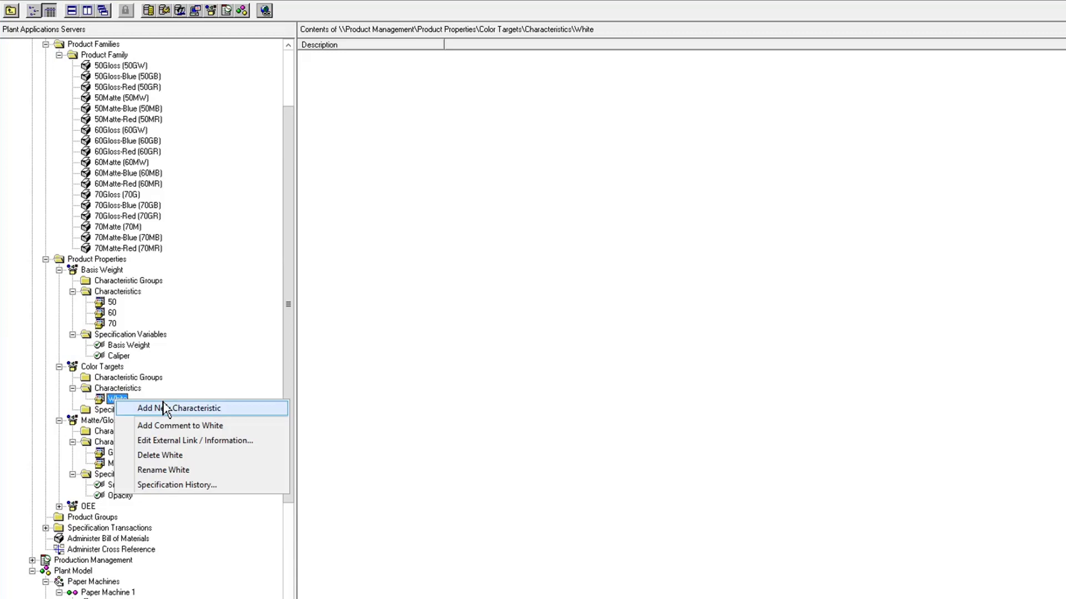
pyautogui.click(178, 411)
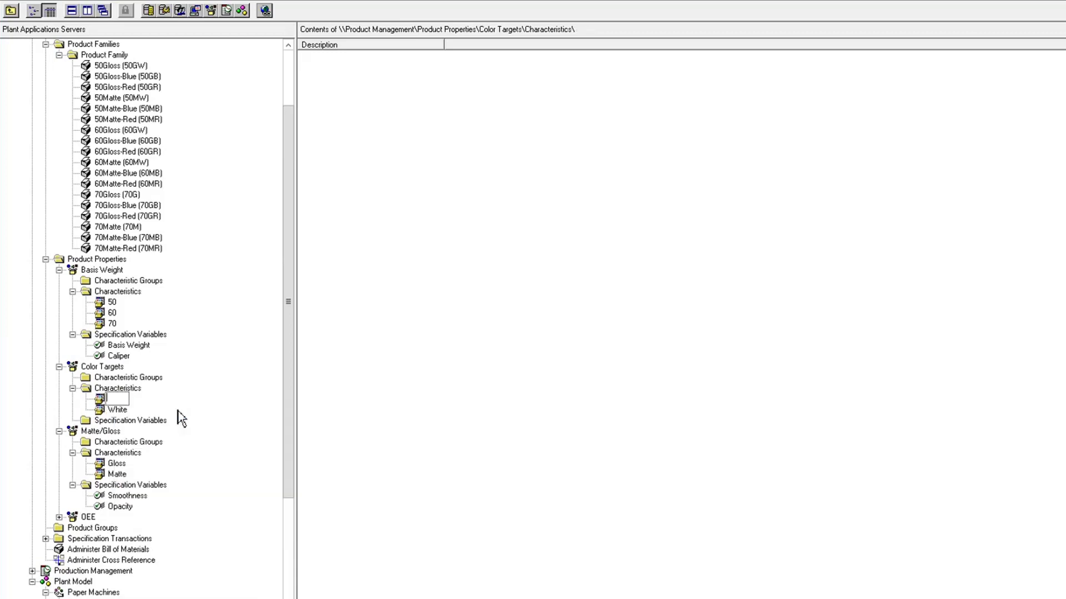
pyautogui.write('Blue')
pyautogui.press('Return')
pyautogui.rightClick(121, 400)
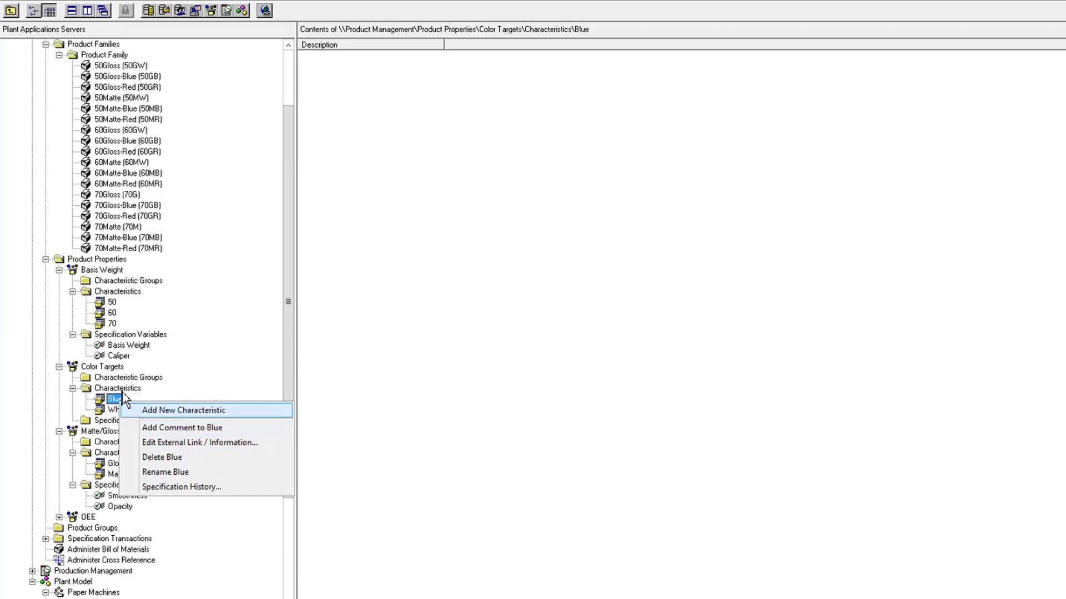
pyautogui.rightClick(117, 388)
pyautogui.click(188, 407)
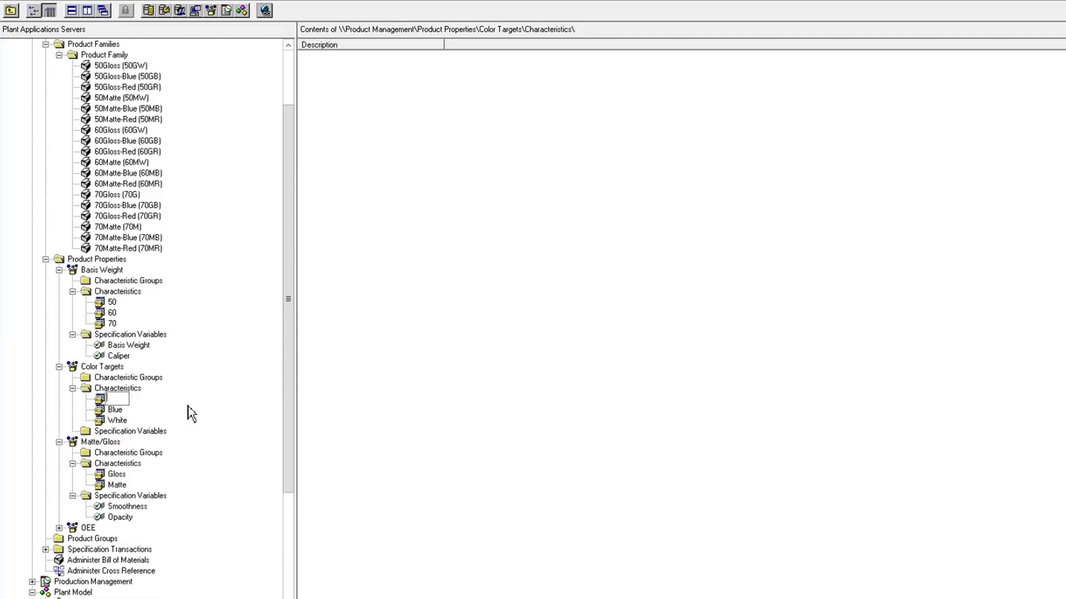
pyautogui.write('Red')
pyautogui.press('Return')
# Add specification variables L, a and b under Color Targets
pyautogui.rightClick(146, 435)
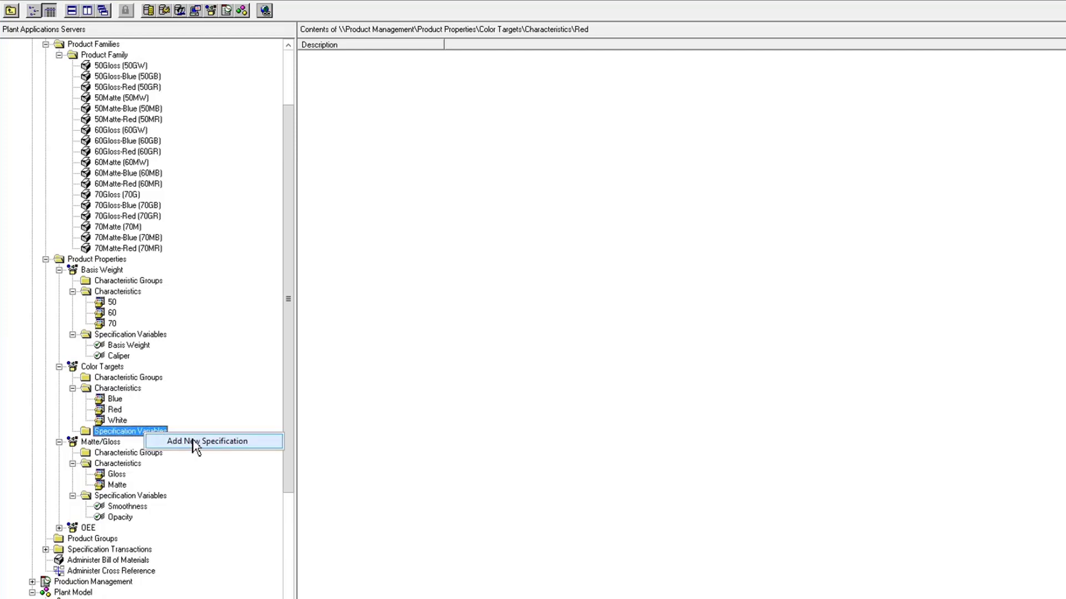
pyautogui.click(197, 442)
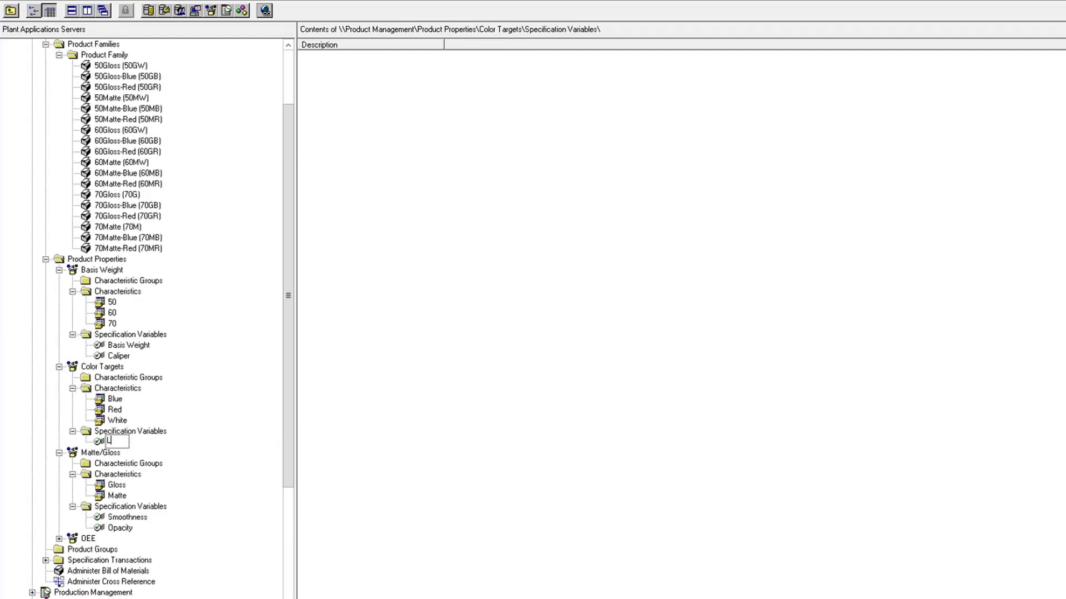
pyautogui.write('L')
pyautogui.press('Return')
pyautogui.click(123, 436)
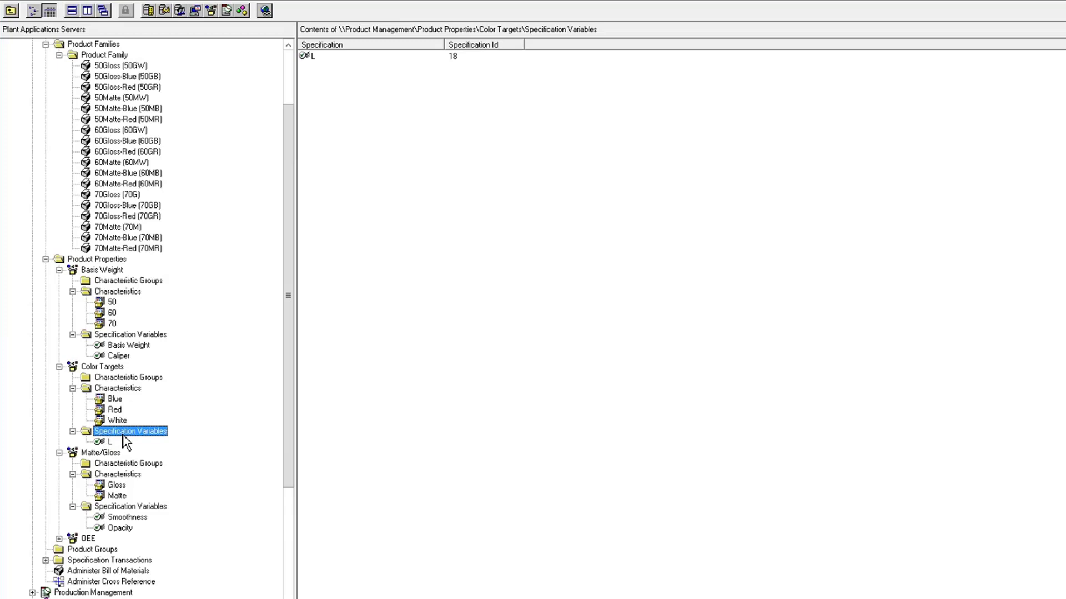
pyautogui.rightClick(139, 436)
pyautogui.click(161, 451)
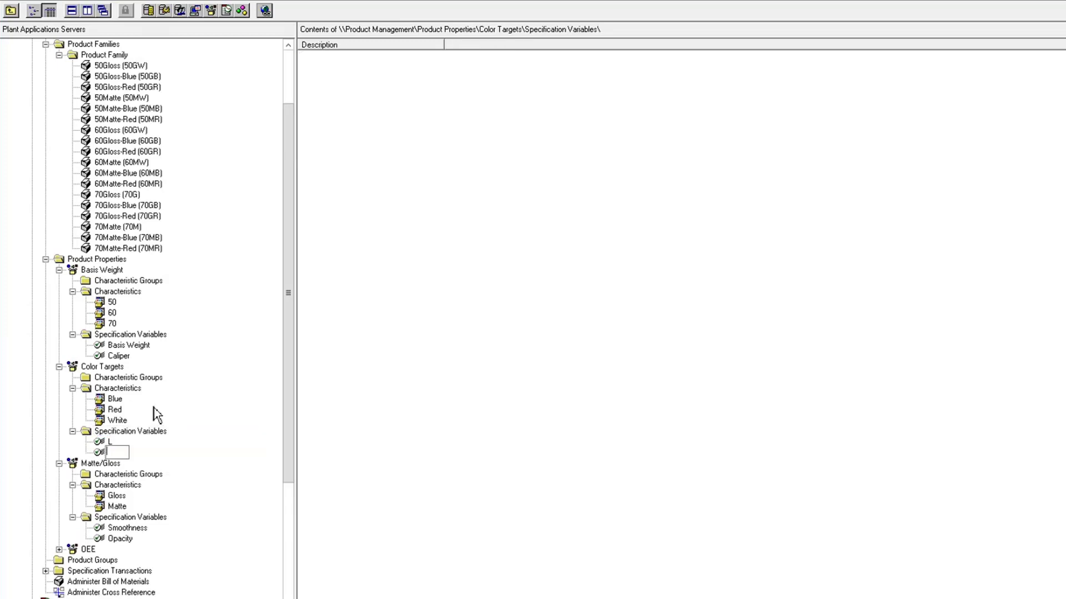
pyautogui.write('a')
pyautogui.press('Return')
pyautogui.click(147, 434)
pyautogui.rightClick(146, 433)
pyautogui.click(186, 442)
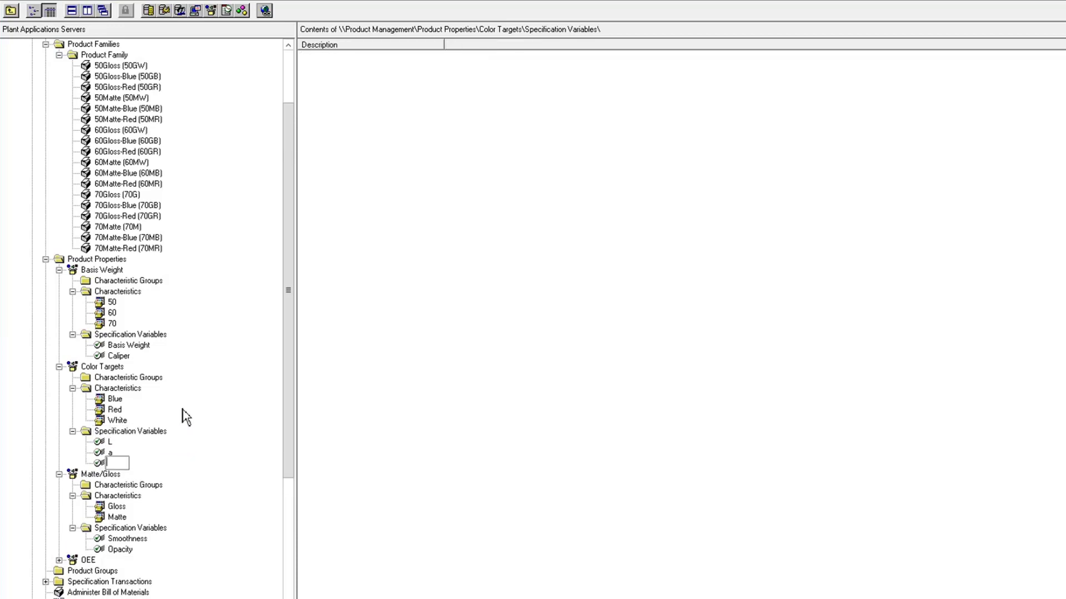
pyautogui.write('b')
pyautogui.press('Return')
# Open the specification properties of L
pyautogui.moveTo(295, 416); pyautogui.dragTo(298, 488)
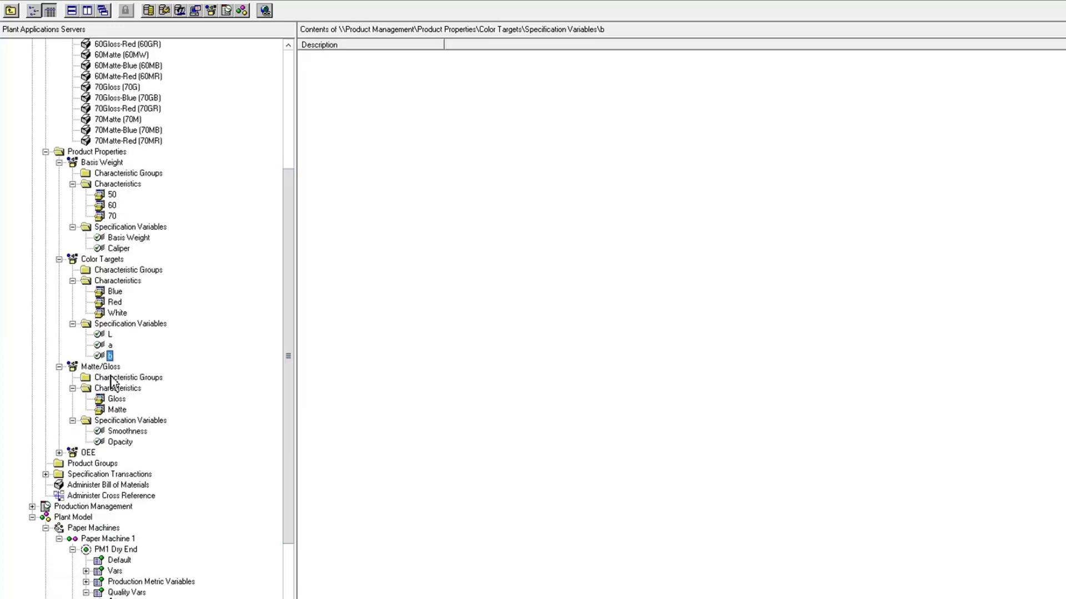
pyautogui.rightClick(111, 337)
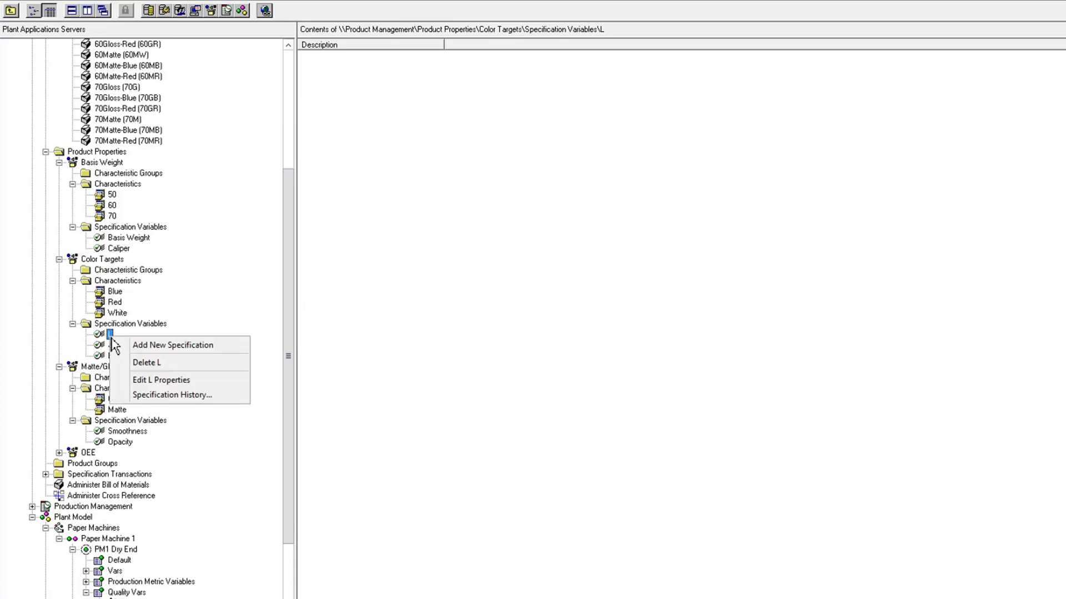
pyautogui.click(157, 381)
# Link specification L to the PM1 and PM2 Dry End L quality variables and save
pyautogui.click(483, 201)
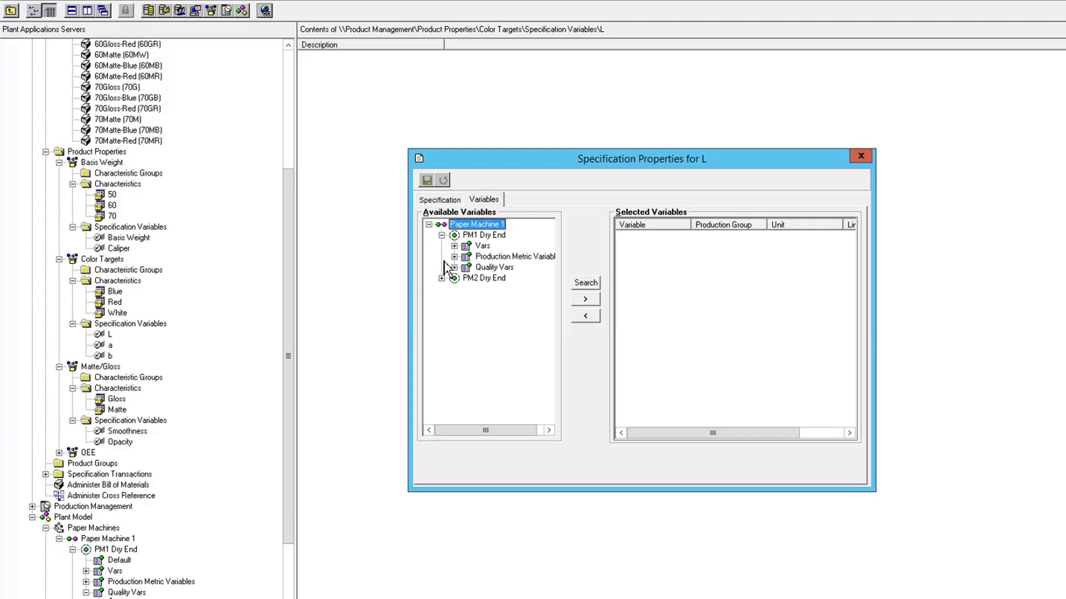
pyautogui.click(454, 289)
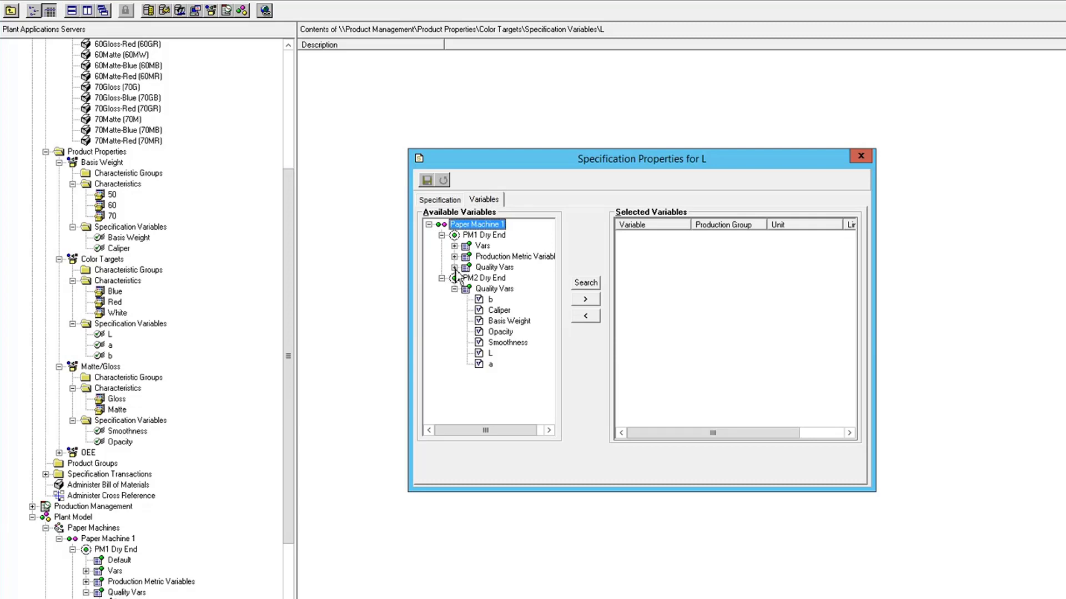
pyautogui.click(454, 267)
pyautogui.doubleClick(491, 299)
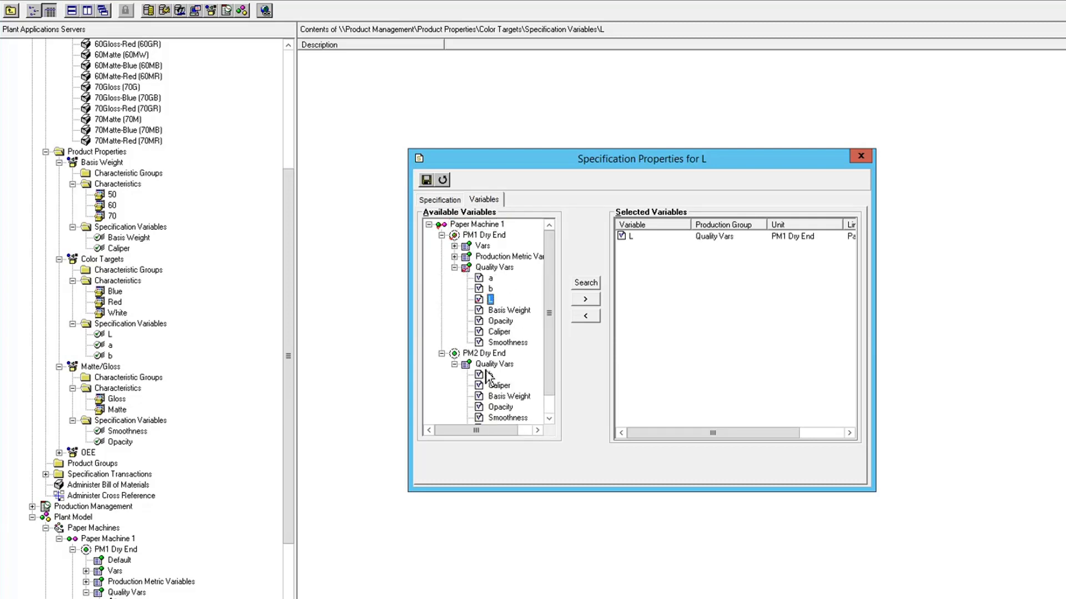
pyautogui.scroll(-1, 506, 415)
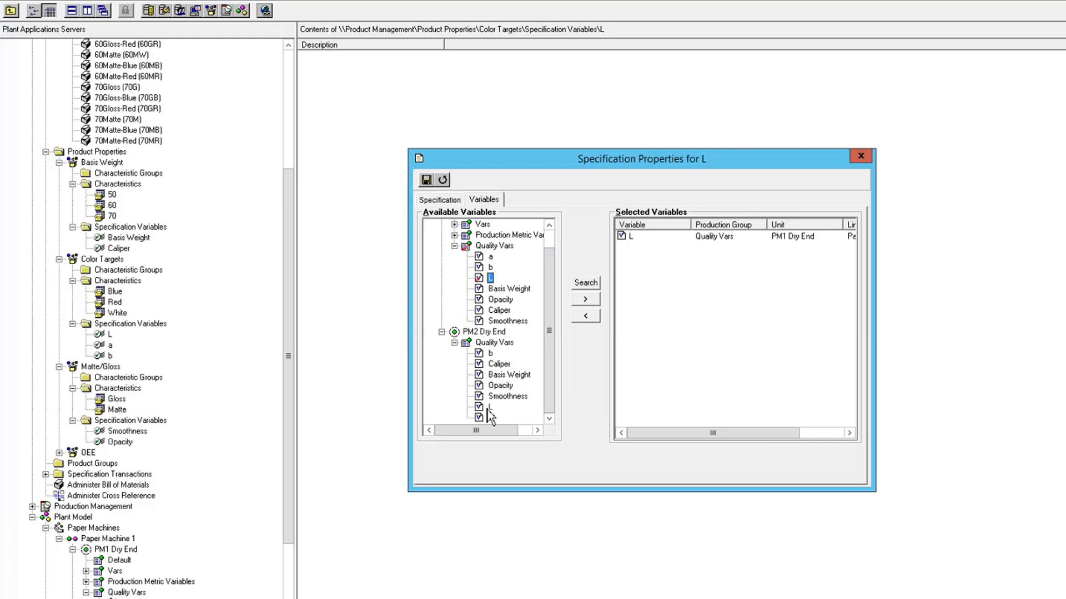
pyautogui.doubleClick(488, 408)
pyautogui.click(427, 182)
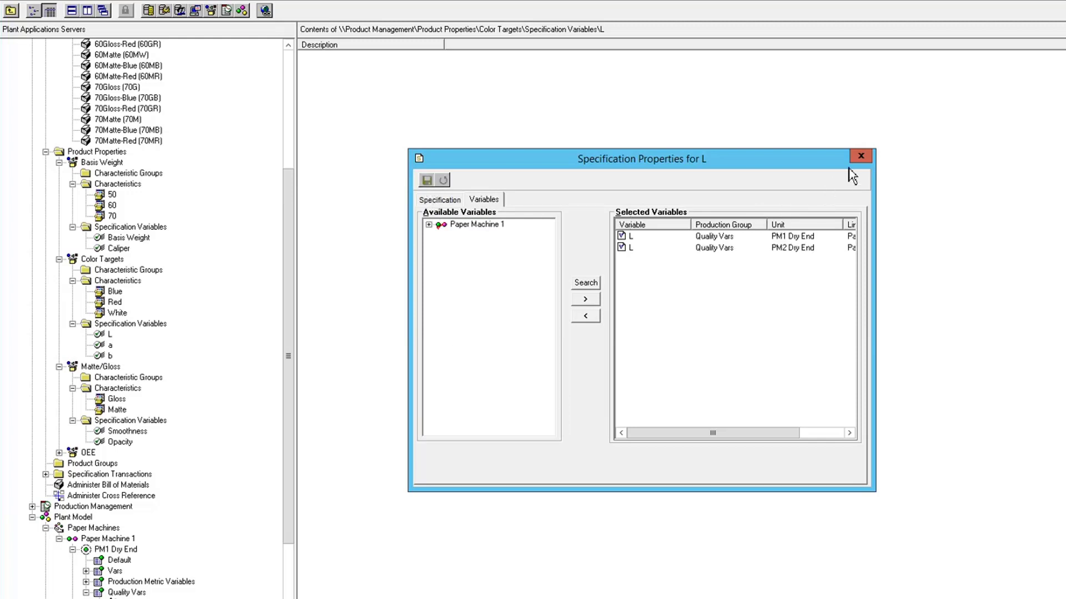
pyautogui.click(861, 159)
# Link specification a to the PM1 and PM2 Dry End a quality variables and save
pyautogui.click(110, 345)
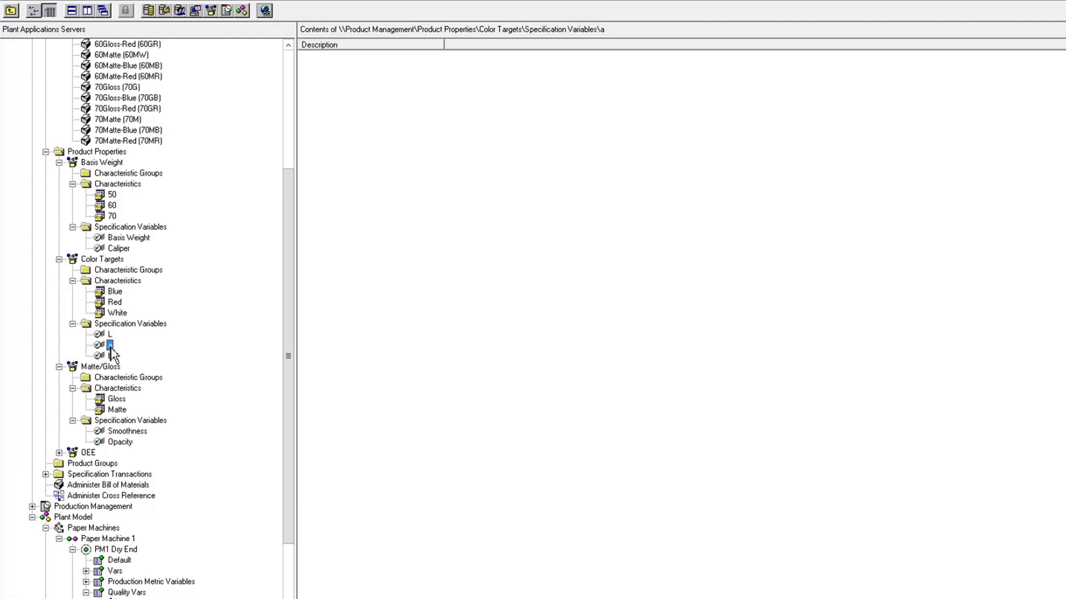
pyautogui.rightClick(111, 346)
pyautogui.click(166, 389)
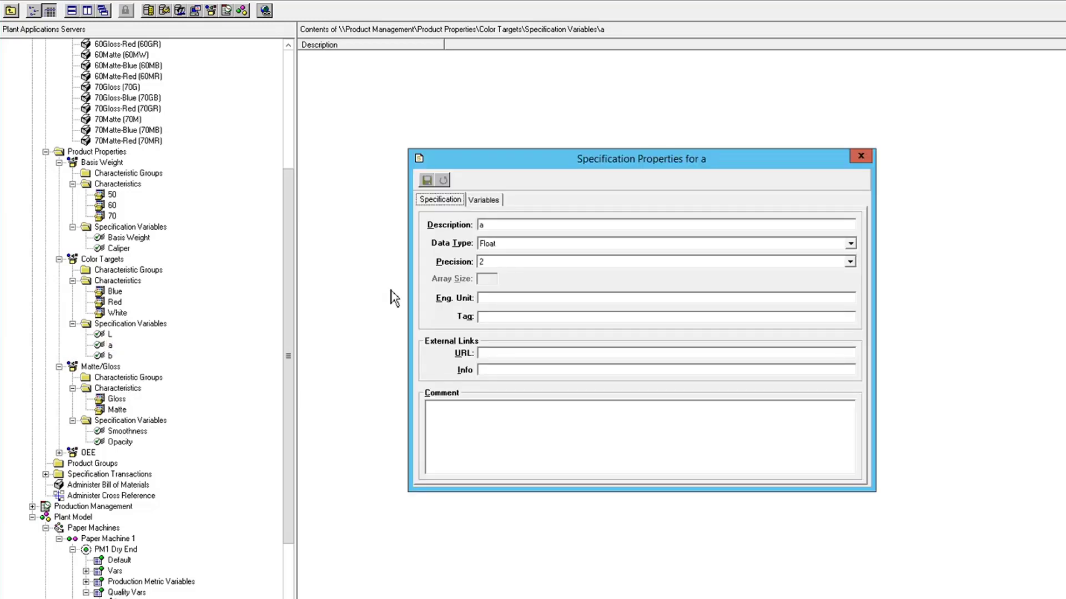
pyautogui.click(483, 200)
pyautogui.click(429, 225)
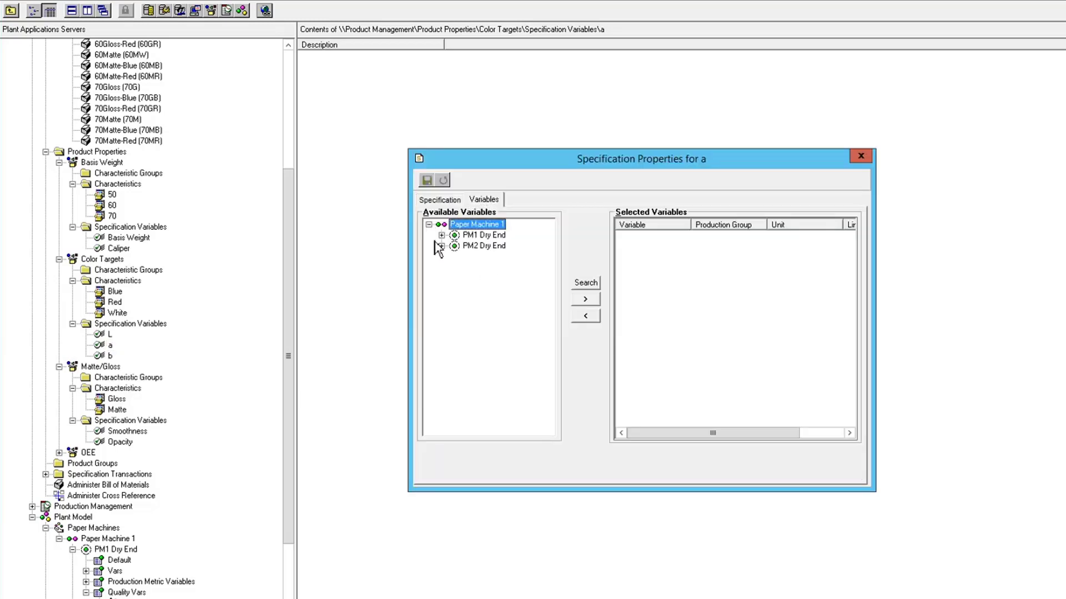
pyautogui.click(441, 235)
pyautogui.click(442, 278)
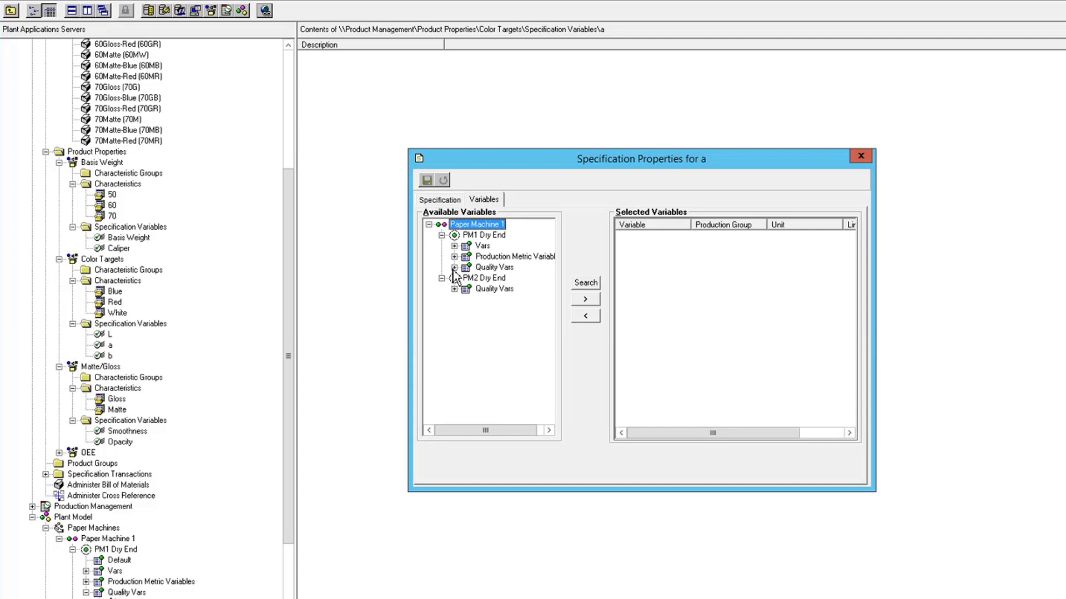
pyautogui.click(454, 268)
pyautogui.click(454, 366)
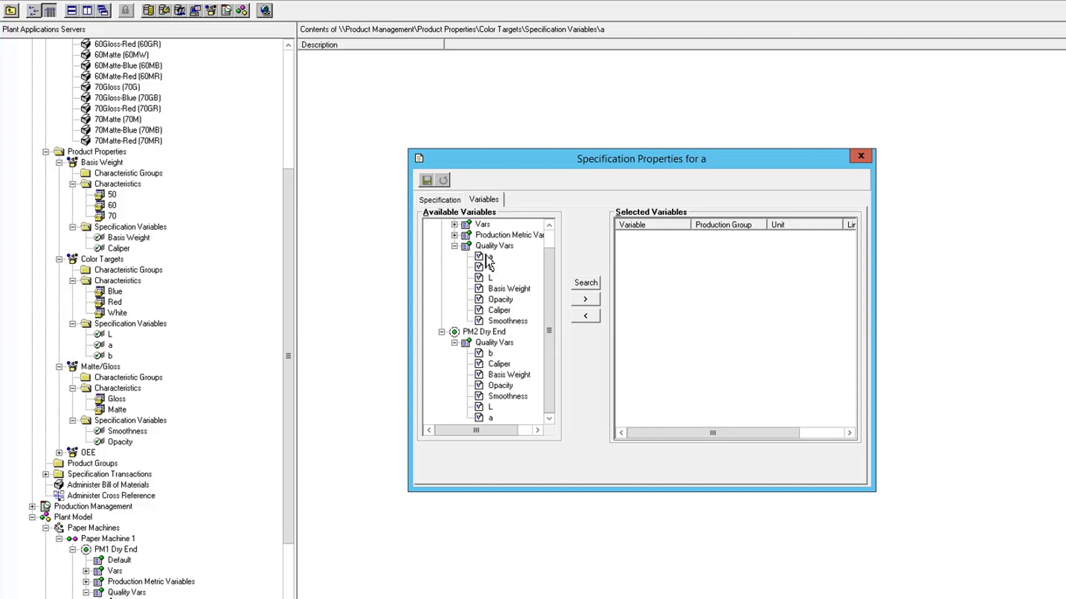
pyautogui.doubleClick(490, 258)
pyautogui.click(590, 302)
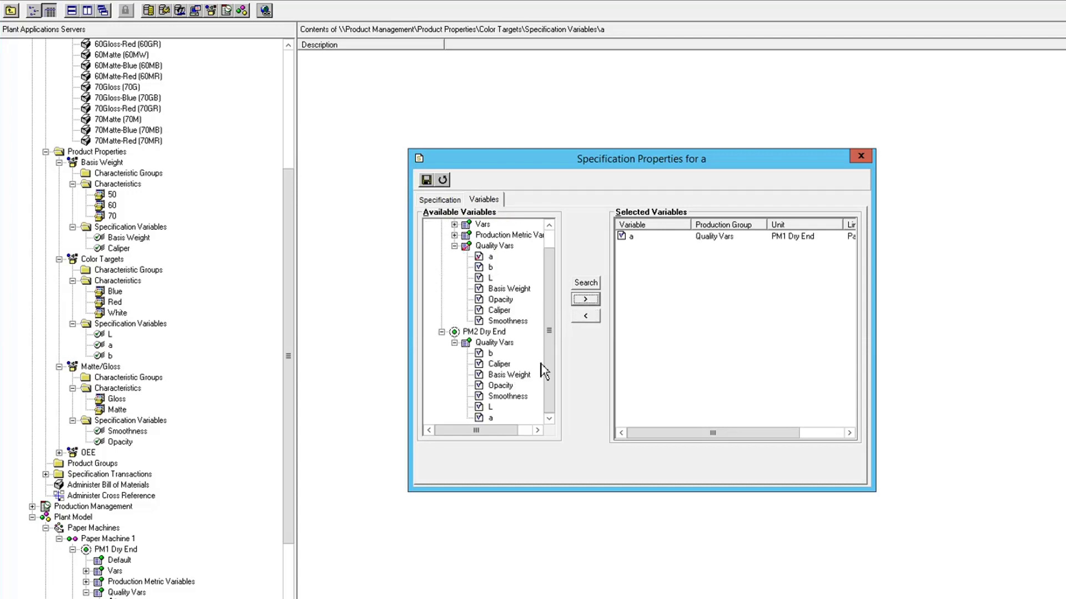
pyautogui.doubleClick(490, 418)
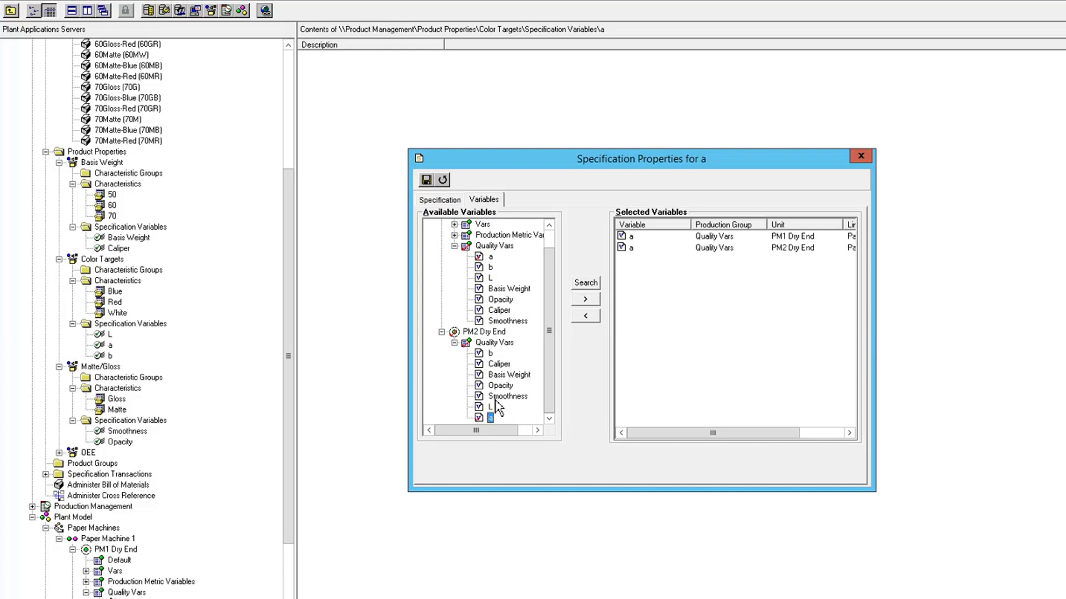
pyautogui.click(426, 180)
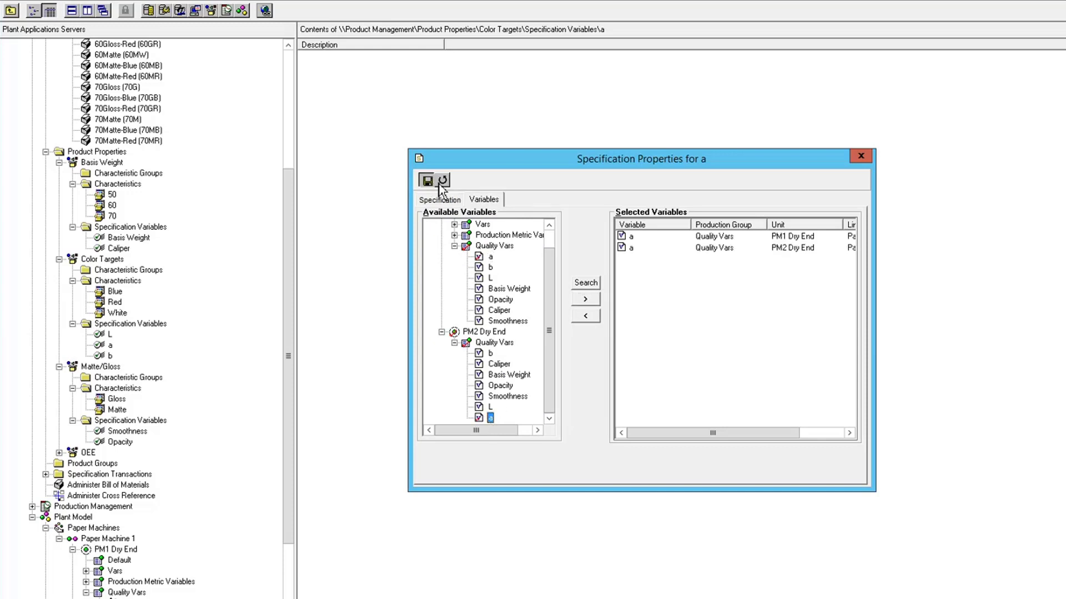
pyautogui.click(861, 156)
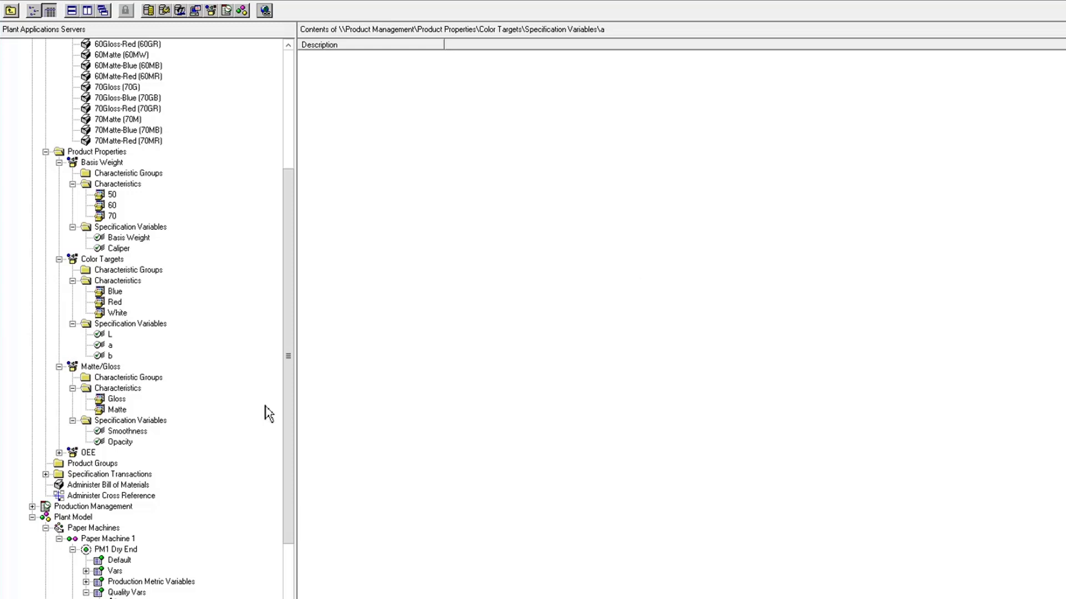
# Link specification b to the PM1 and PM2 Dry End b quality variables and save
pyautogui.rightClick(102, 358)
pyautogui.click(145, 399)
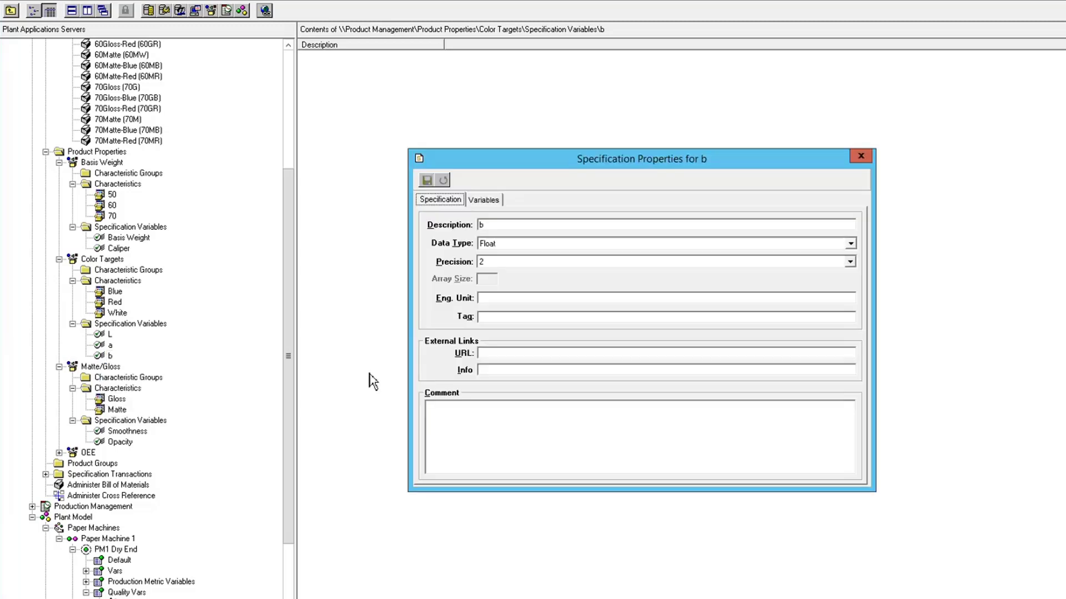
pyautogui.click(483, 201)
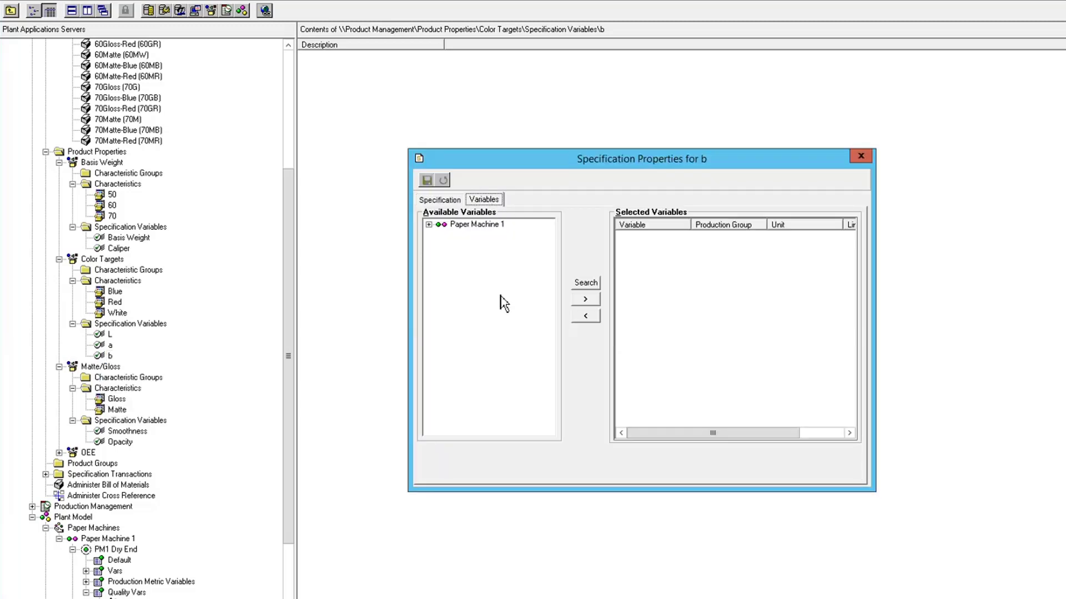
pyautogui.click(429, 225)
pyautogui.click(441, 235)
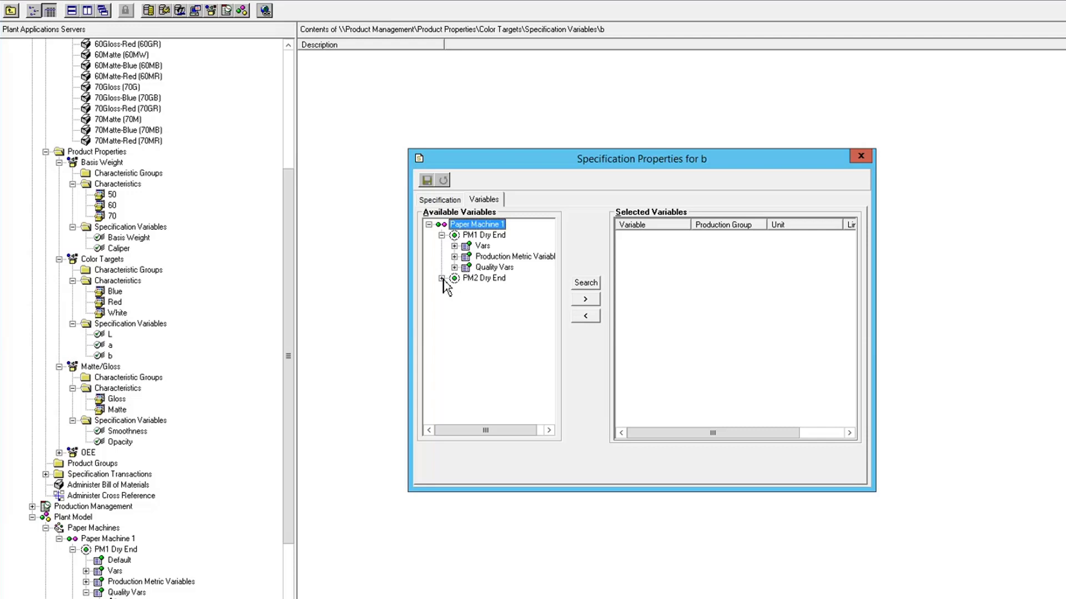
pyautogui.click(441, 278)
pyautogui.click(454, 289)
pyautogui.click(454, 267)
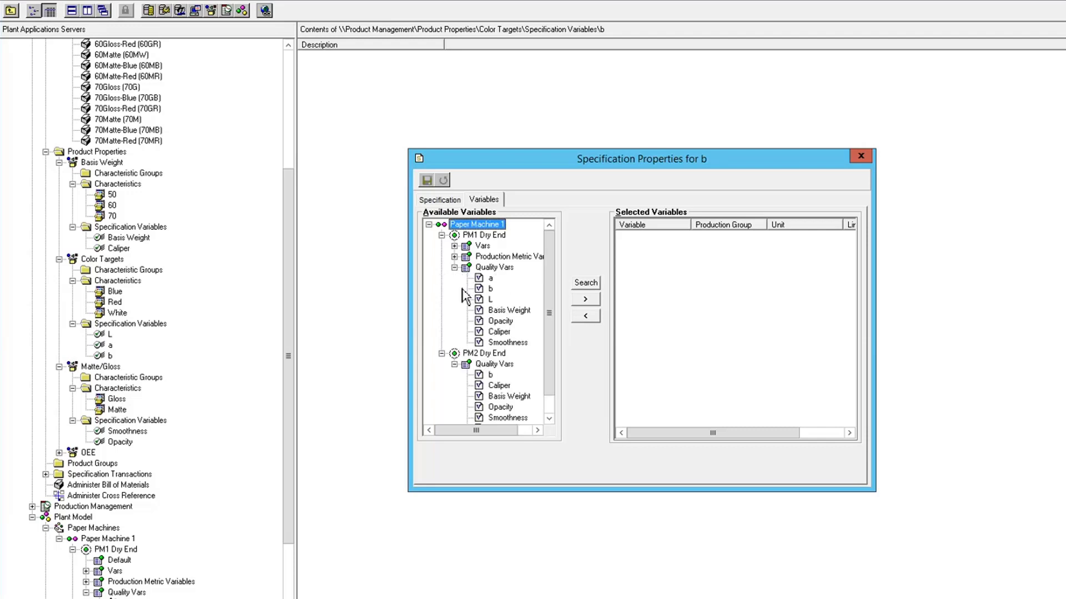
pyautogui.click(490, 289)
pyautogui.doubleClick(489, 290)
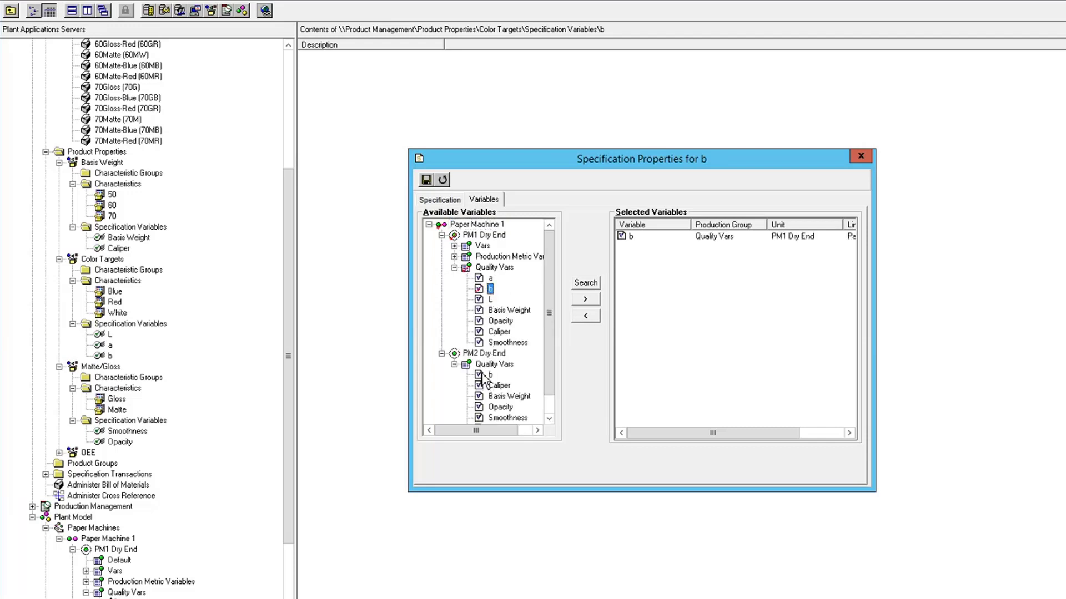
pyautogui.doubleClick(490, 376)
pyautogui.click(426, 180)
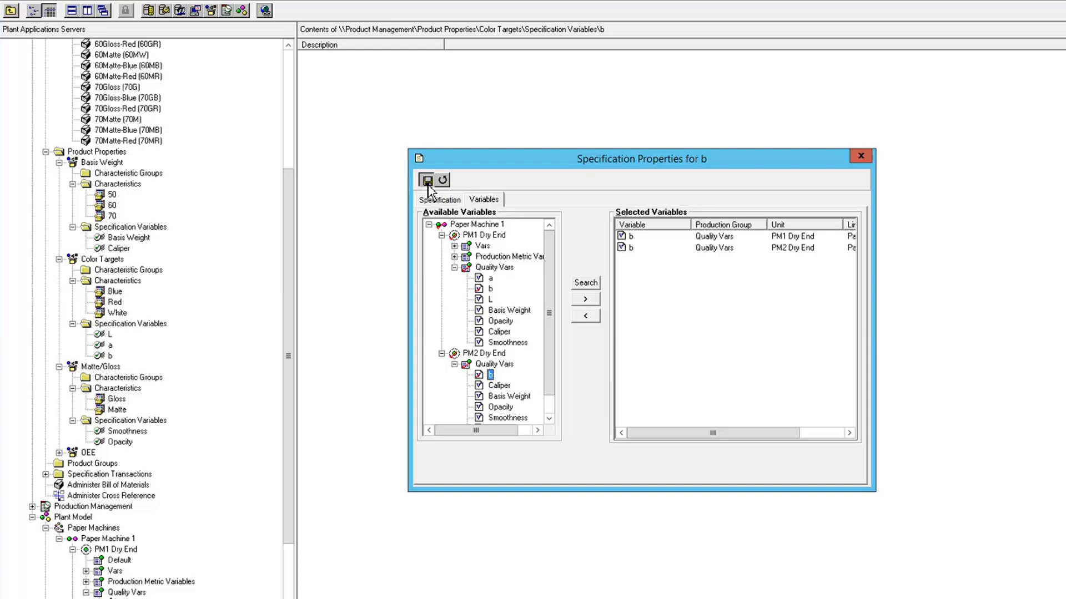
pyautogui.click(860, 156)
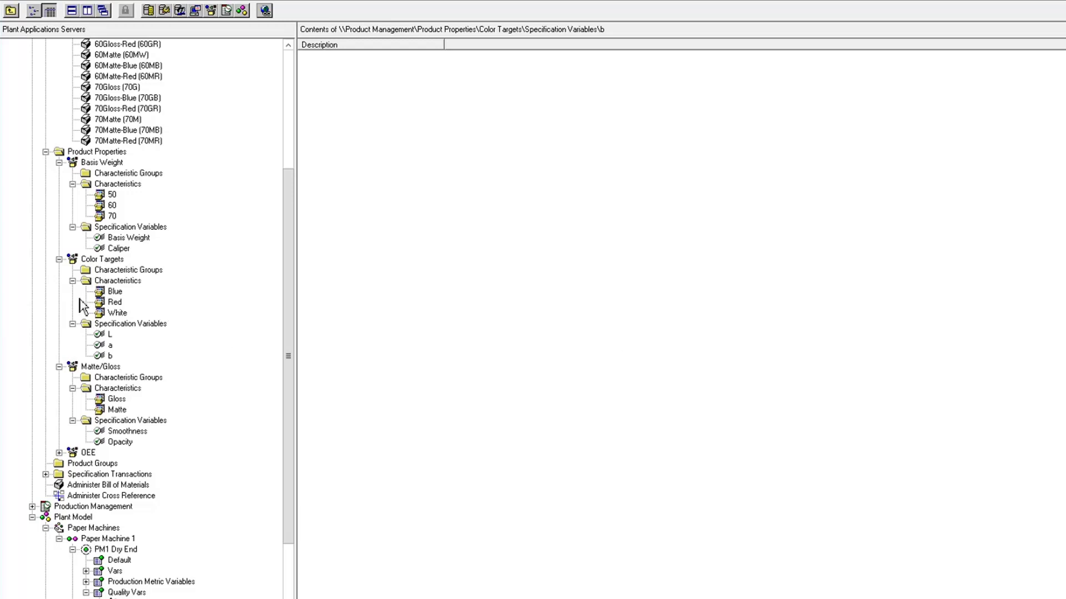
# Open the Basis Weight specification sheet under a new transaction with all characteristics loaded
pyautogui.click(59, 259)
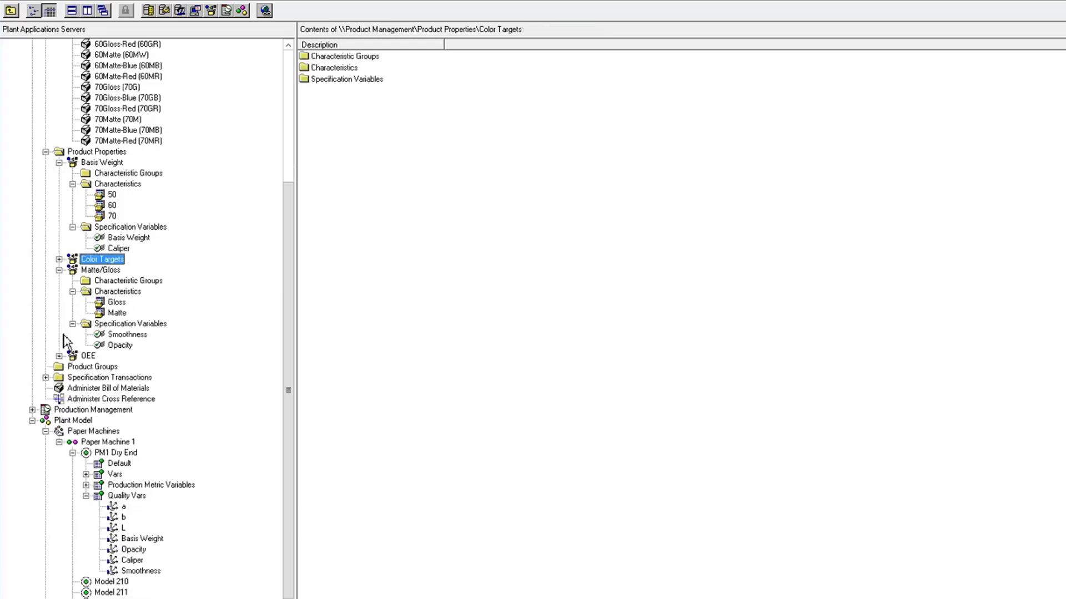
pyautogui.click(59, 162)
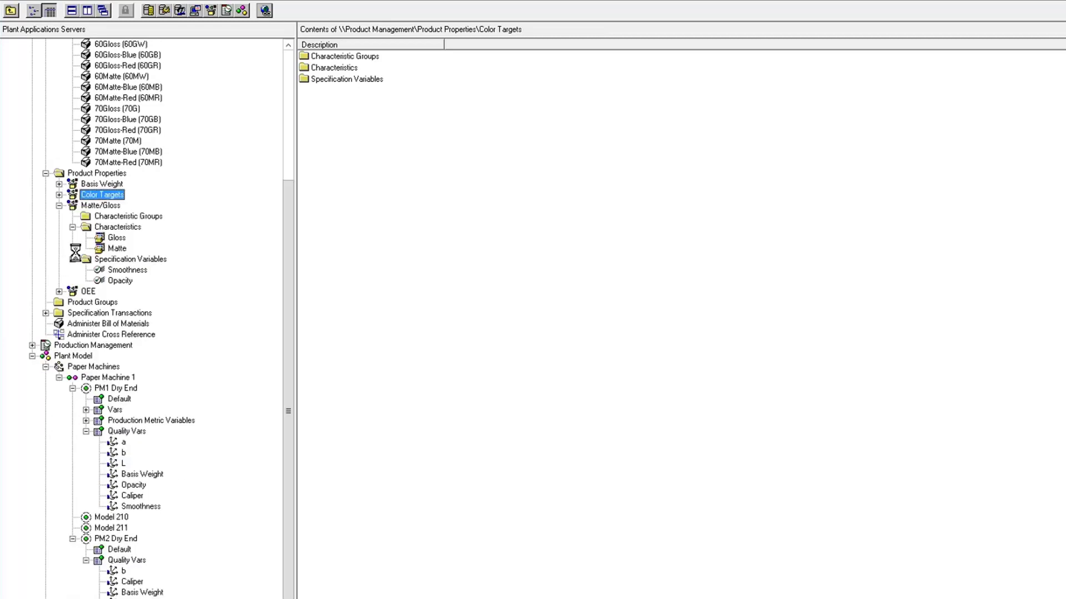
pyautogui.click(103, 184)
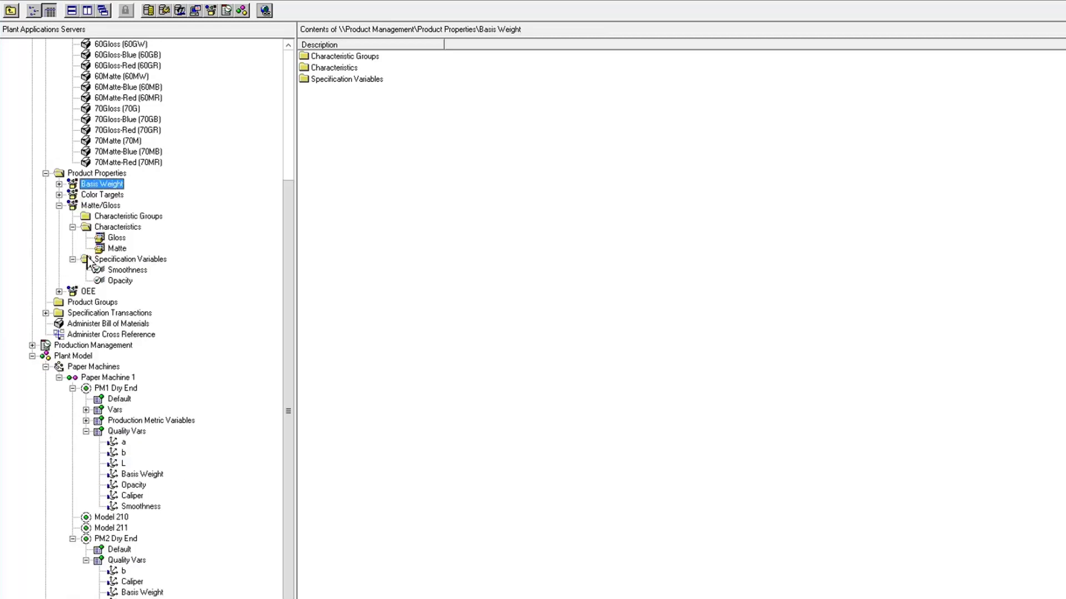
pyautogui.rightClick(109, 184)
pyautogui.click(172, 259)
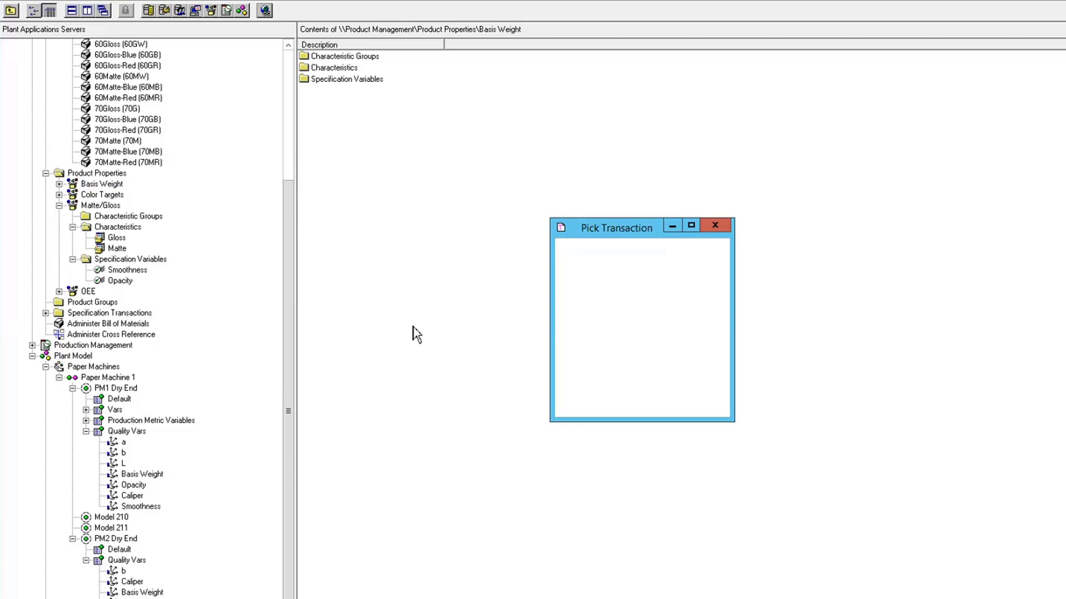
pyautogui.click(610, 377)
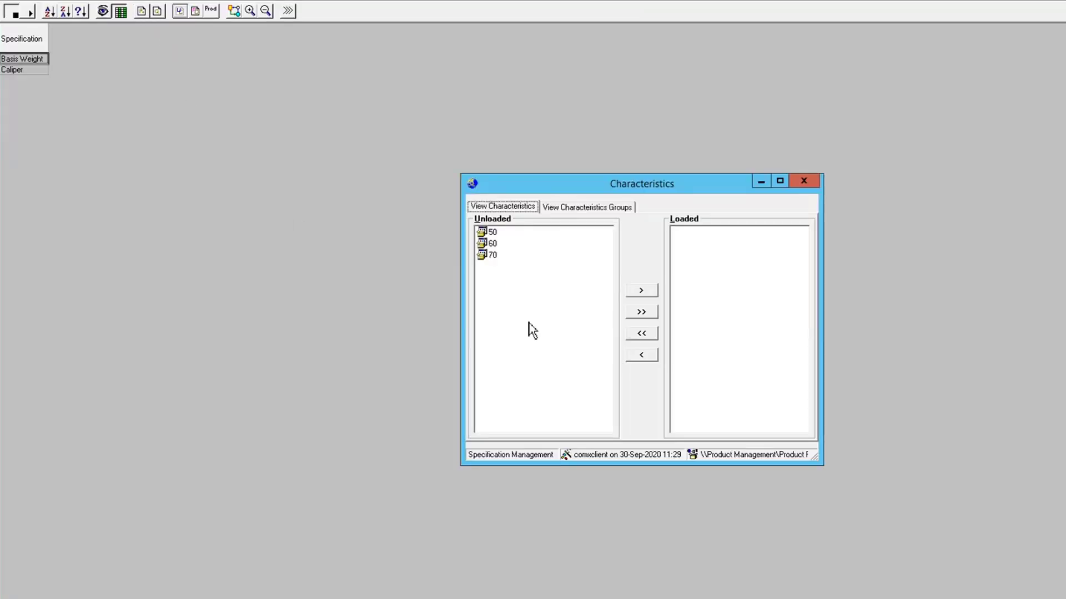
pyautogui.click(803, 182)
pyautogui.click(206, 61)
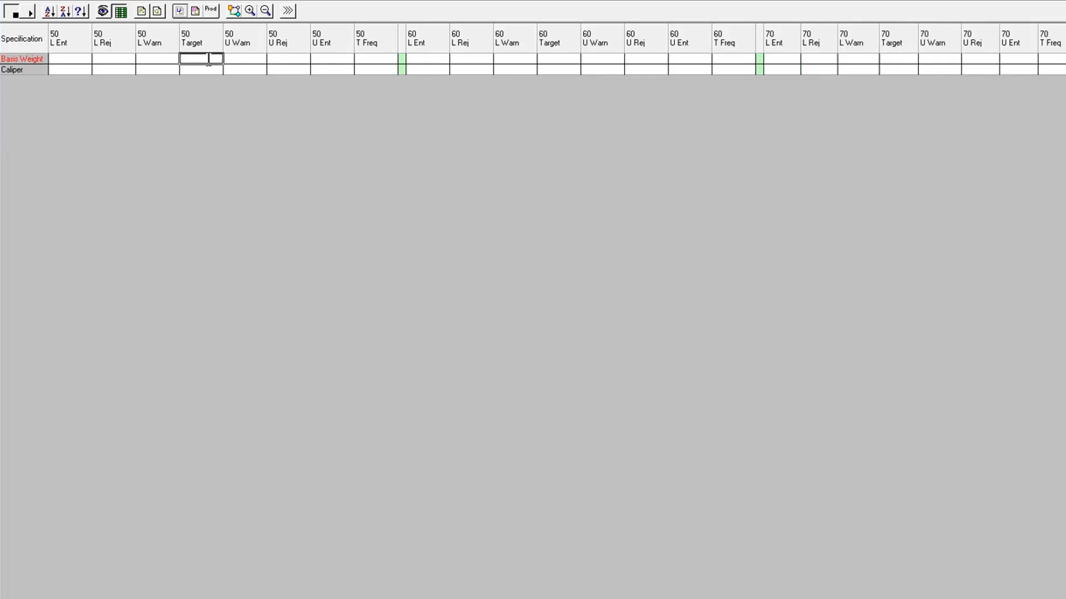
# Enter Basis Weight targets 50, 60 and 70 for characteristics 50, 60, 70
pyautogui.write('50')
pyautogui.press('Return')
pyautogui.click(558, 60)
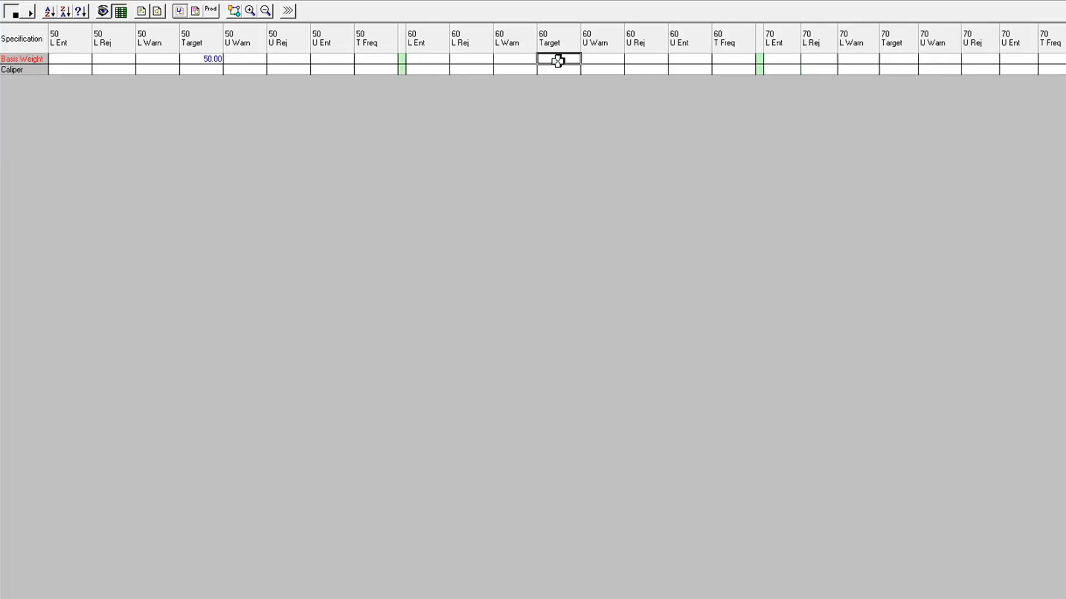
pyautogui.write('60.00')
pyautogui.click(891, 61)
pyautogui.write('70')
# Enter Caliper targets 4.50, 4.80 and 5.00 for characteristics 50, 60, 70
pyautogui.click(216, 72)
pyautogui.write('4.50')
pyautogui.click(551, 72)
pyautogui.write('4')
pyautogui.write('.8')
pyautogui.press('Tab')
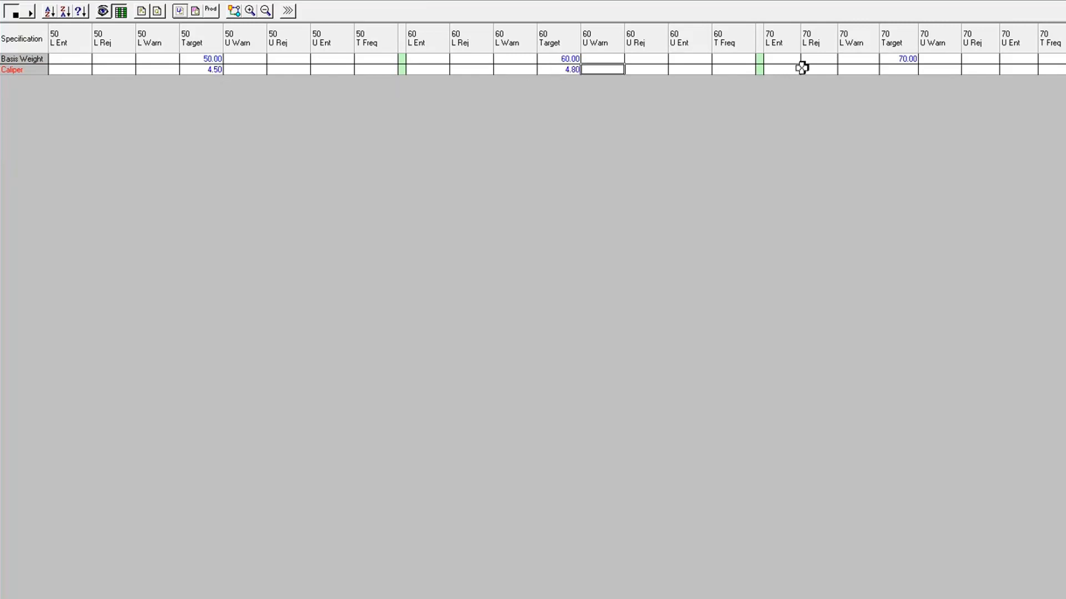
pyautogui.click(898, 70)
pyautogui.write('5')
pyautogui.press('Tab')
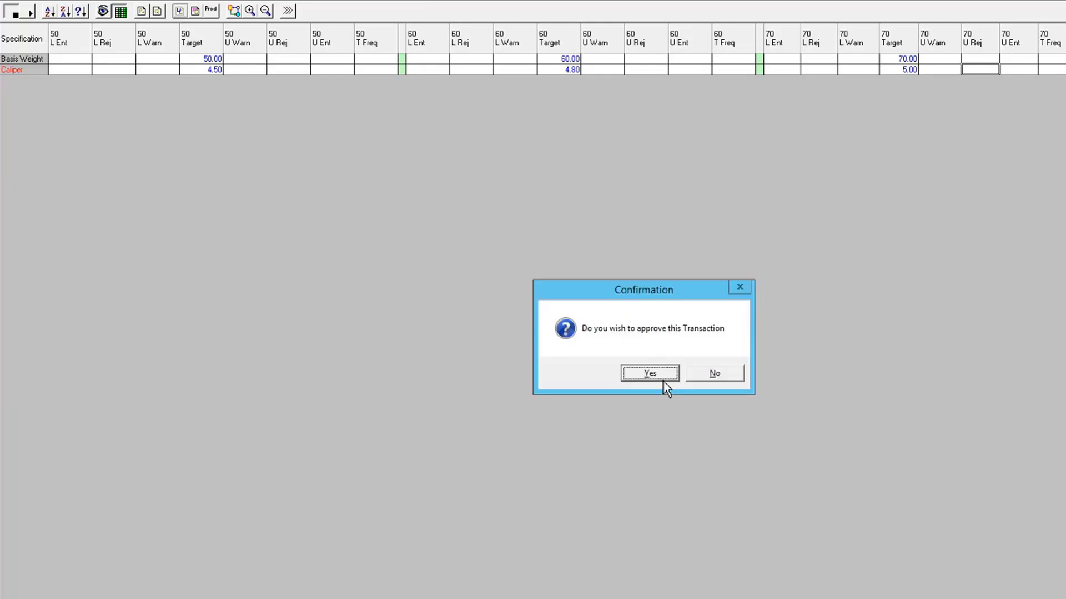
# Save and approve the specification transaction, then confirm the service reload
pyautogui.click(639, 369)
pyautogui.click(616, 357)
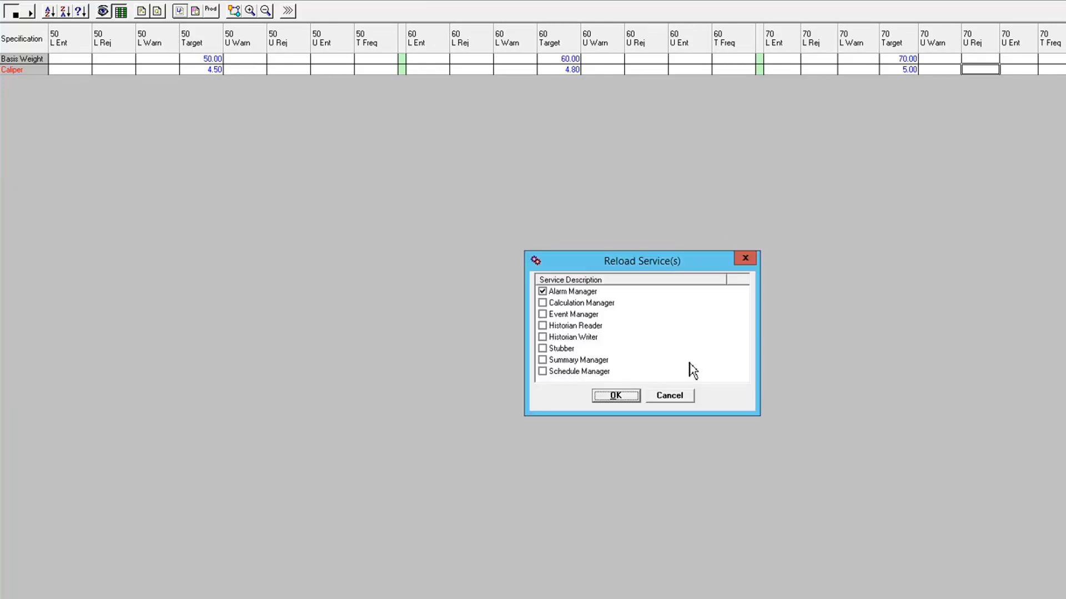
pyautogui.click(616, 395)
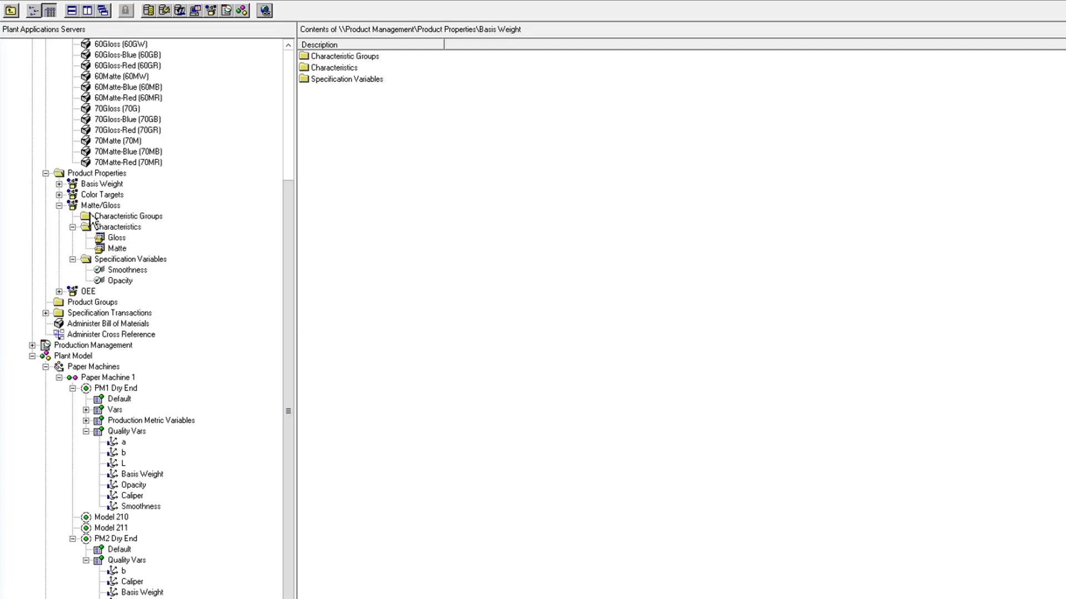
# Open the Color Targets specification sheet with Blue, Red and White loaded
pyautogui.click(98, 195)
pyautogui.rightClick(95, 196)
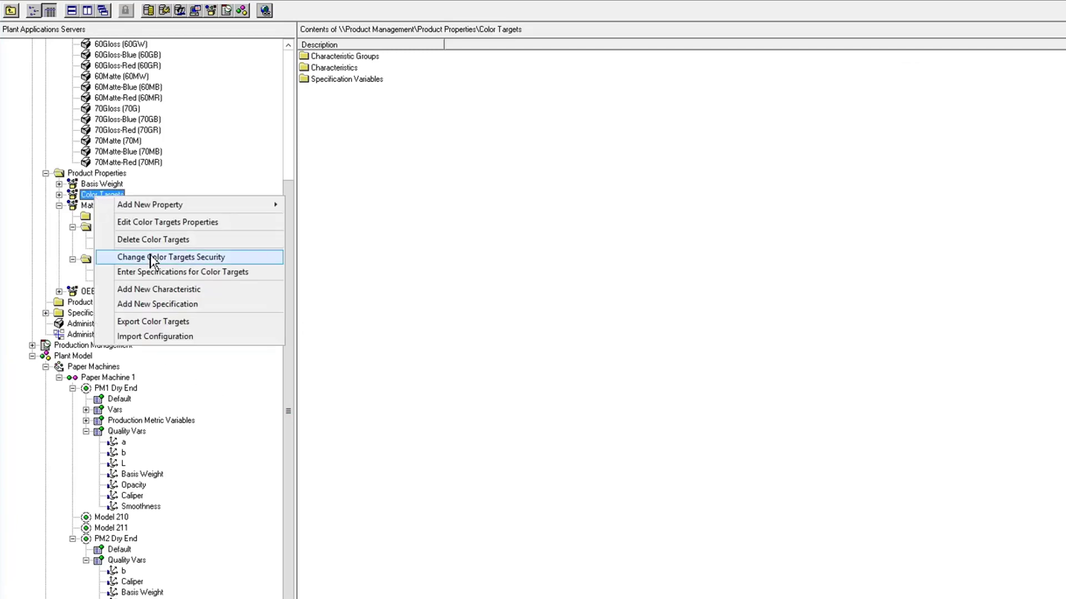
pyautogui.click(148, 275)
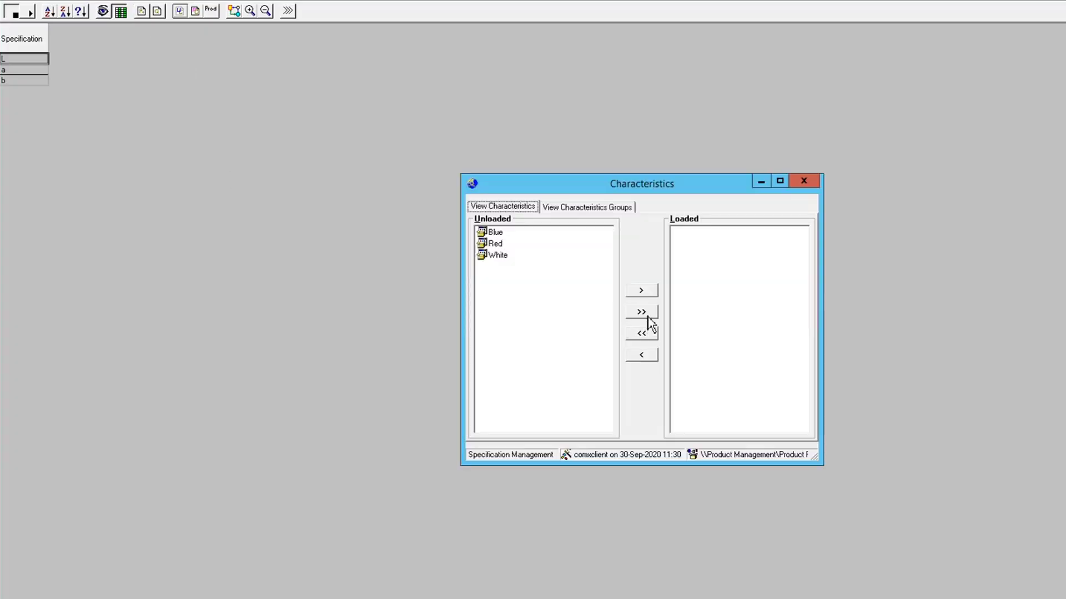
pyautogui.click(644, 314)
pyautogui.click(804, 182)
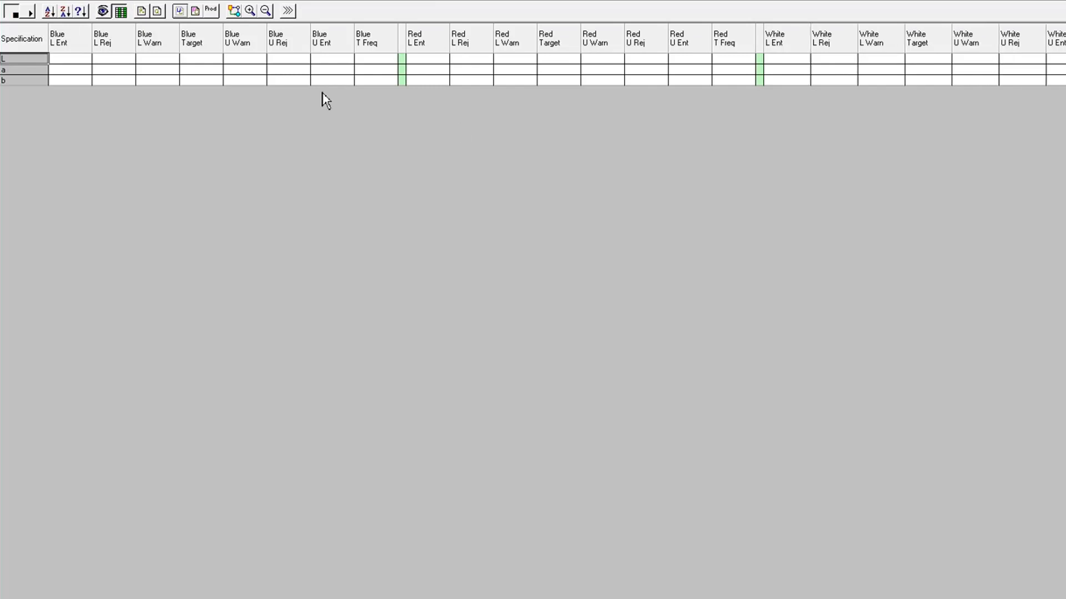
# Enter Blue targets L 1.00, a 0.20, b 0.70
pyautogui.click(201, 59)
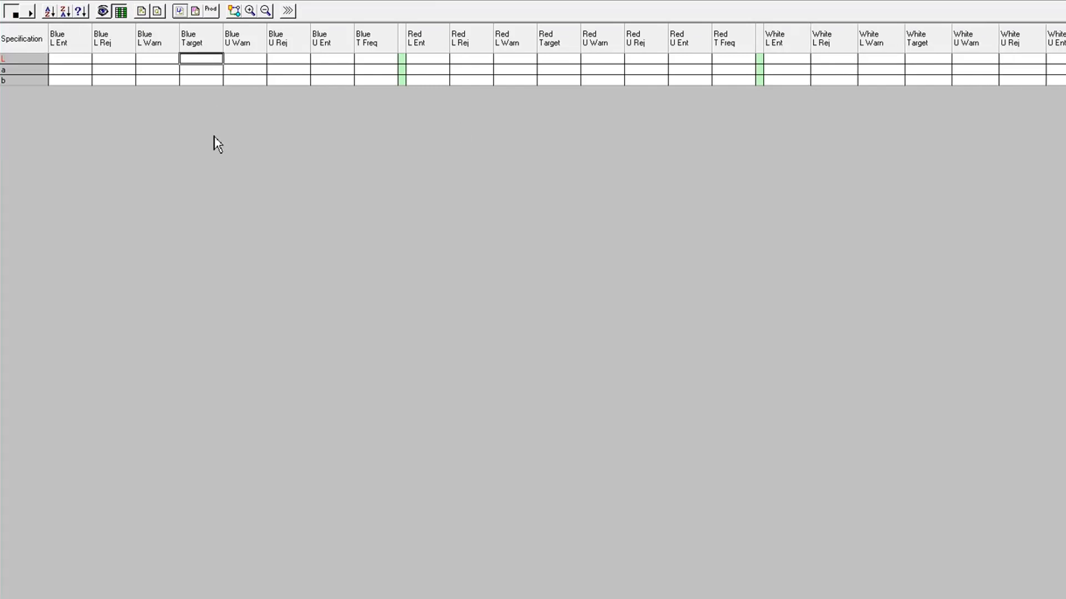
pyautogui.write('1')
pyautogui.click(212, 71)
pyautogui.write('0.2')
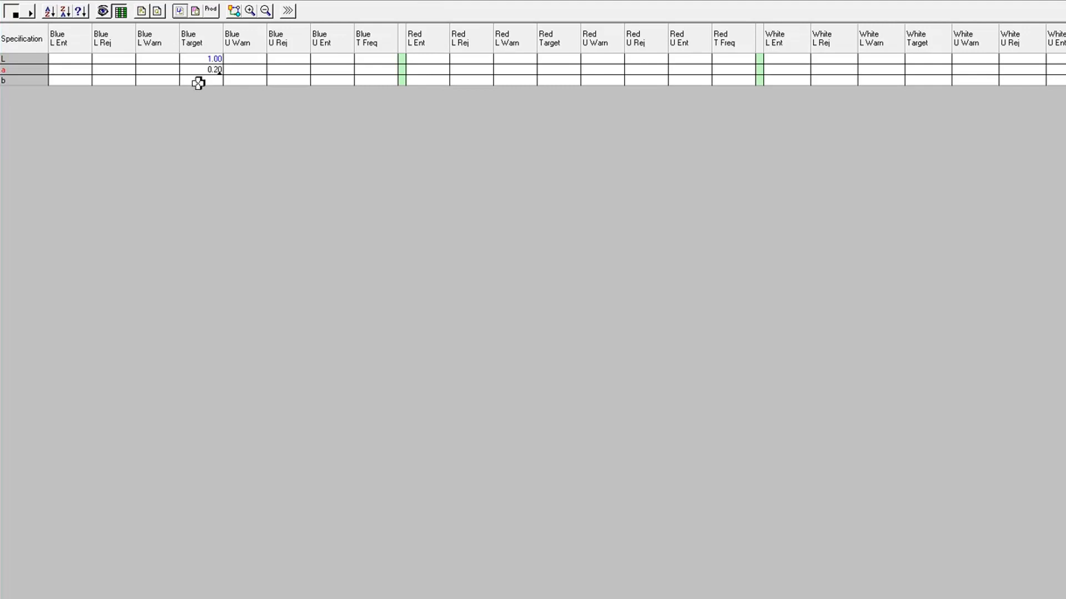
pyautogui.click(198, 81)
pyautogui.write('0.7')
# Enter Red targets L 2.00, a 0.40, b 1.40
pyautogui.click(562, 61)
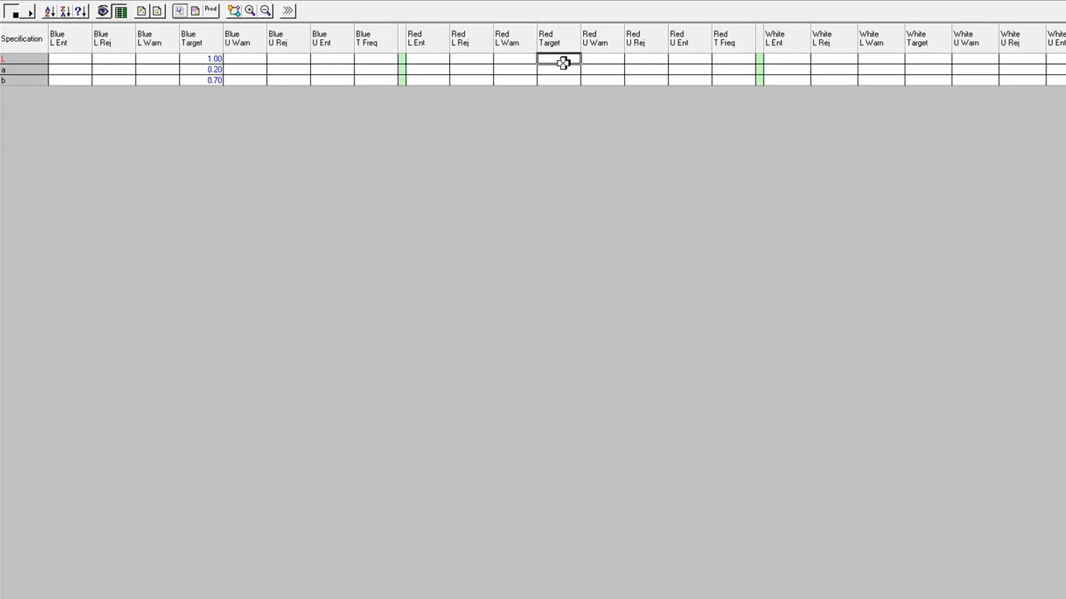
pyautogui.write('2')
pyautogui.click(562, 73)
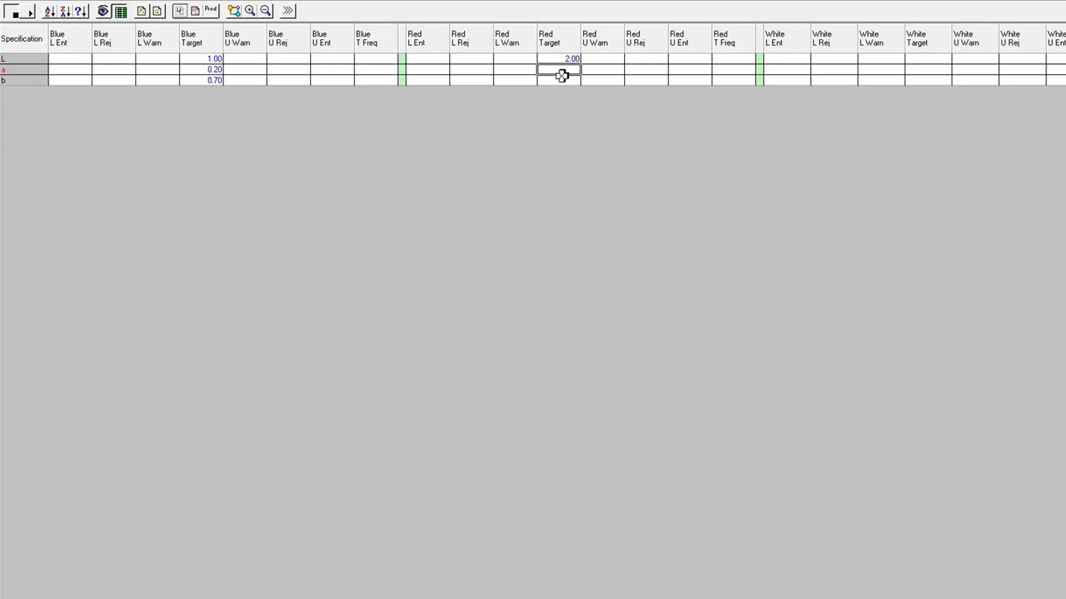
pyautogui.write('0.40')
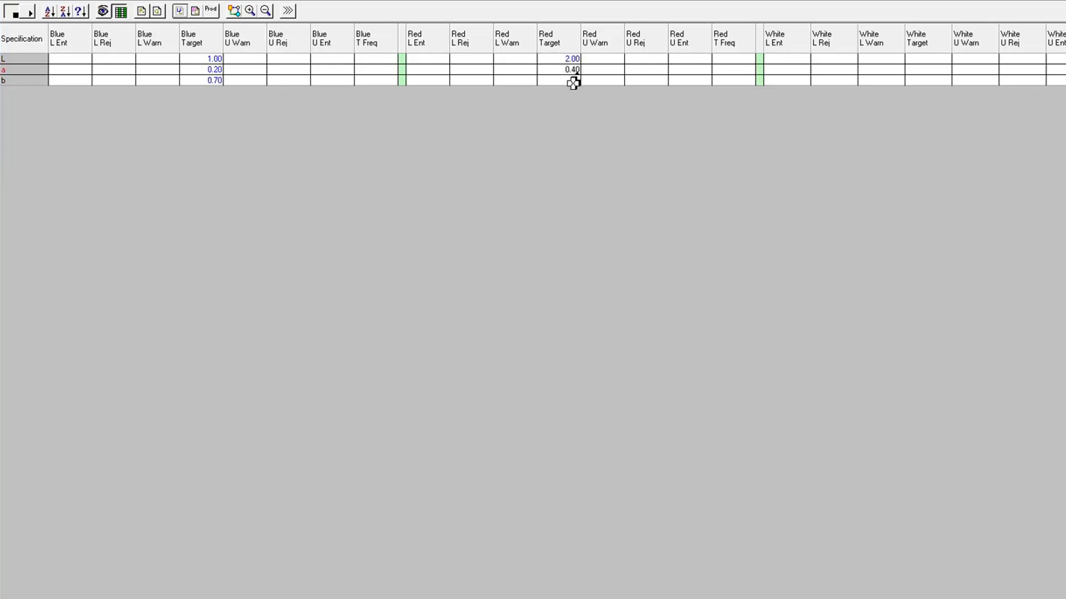
pyautogui.click(573, 81)
pyautogui.write('1.4')
# Enter White targets L 3.00, a 0.60, b 2.10
pyautogui.click(933, 62)
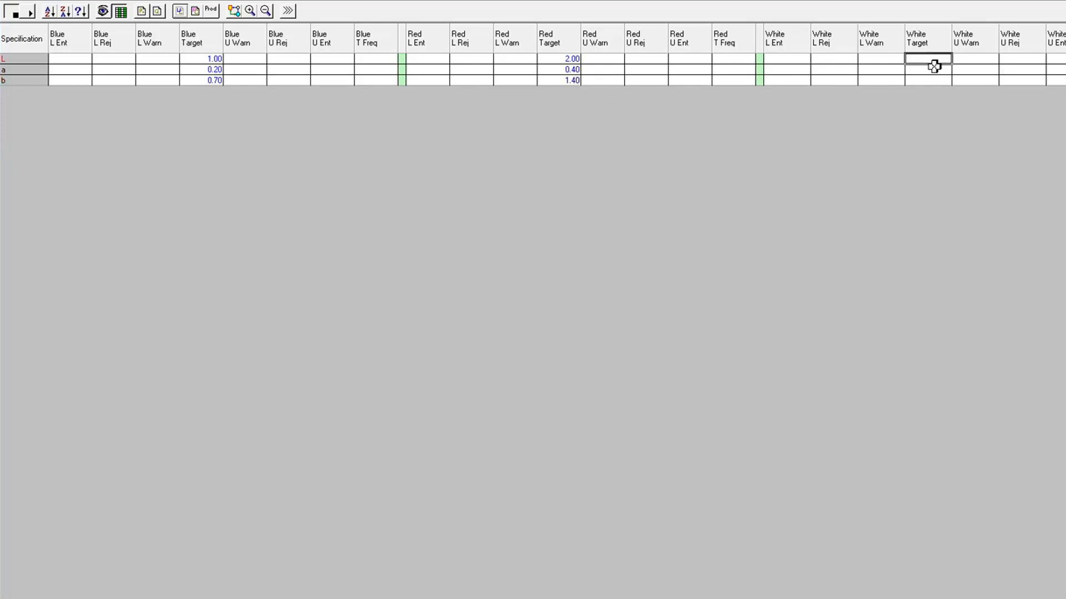
pyautogui.write('3')
pyautogui.click(940, 71)
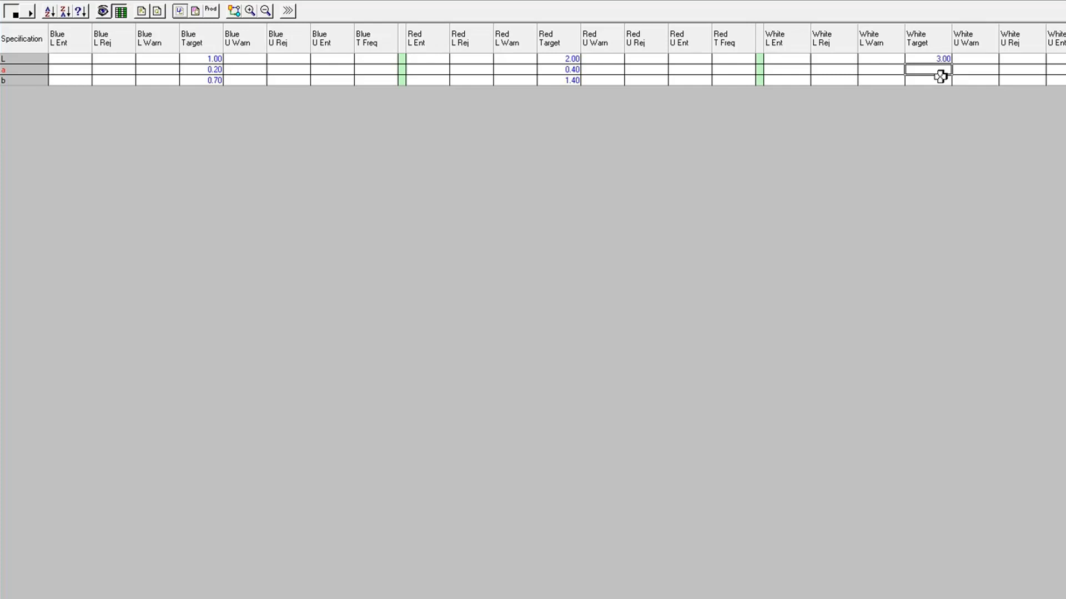
pyautogui.write('.6')
pyautogui.press('Tab')
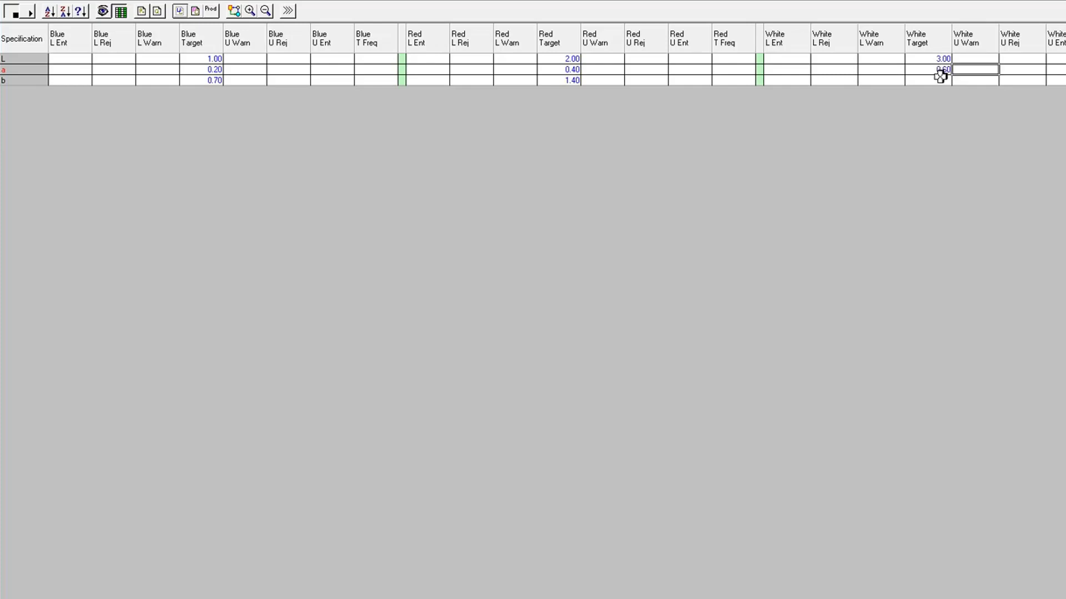
pyautogui.click(937, 81)
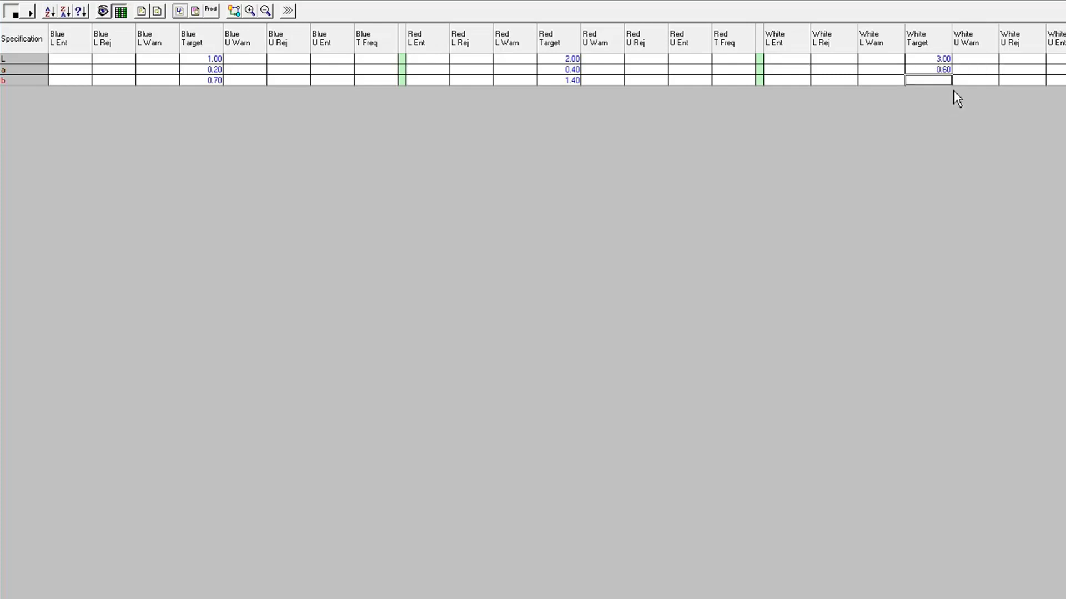
pyautogui.write('2.1')
pyautogui.press('Tab')
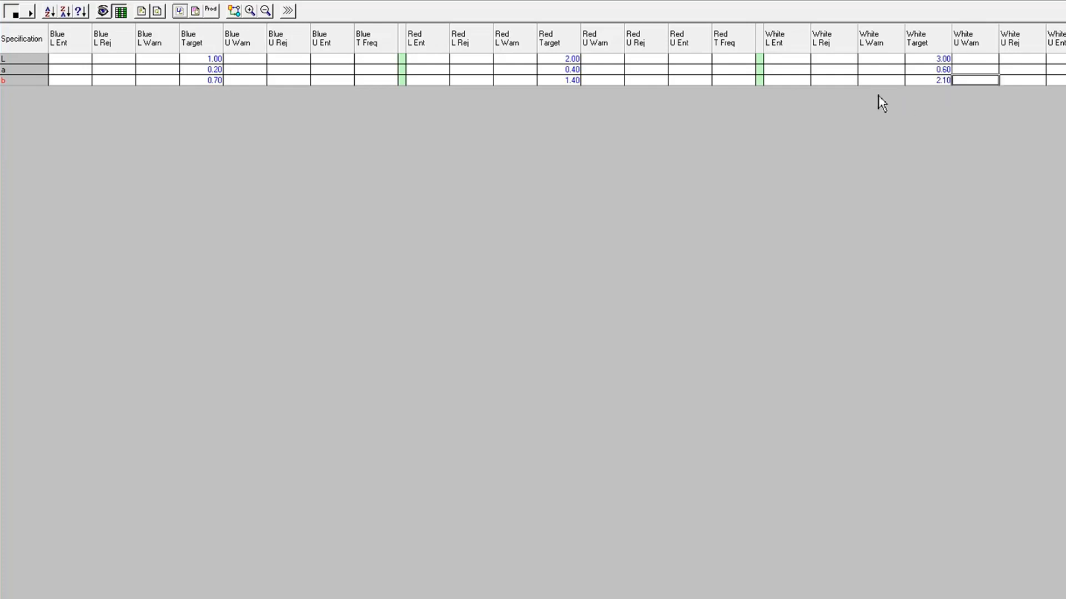
pyautogui.click(853, 81)
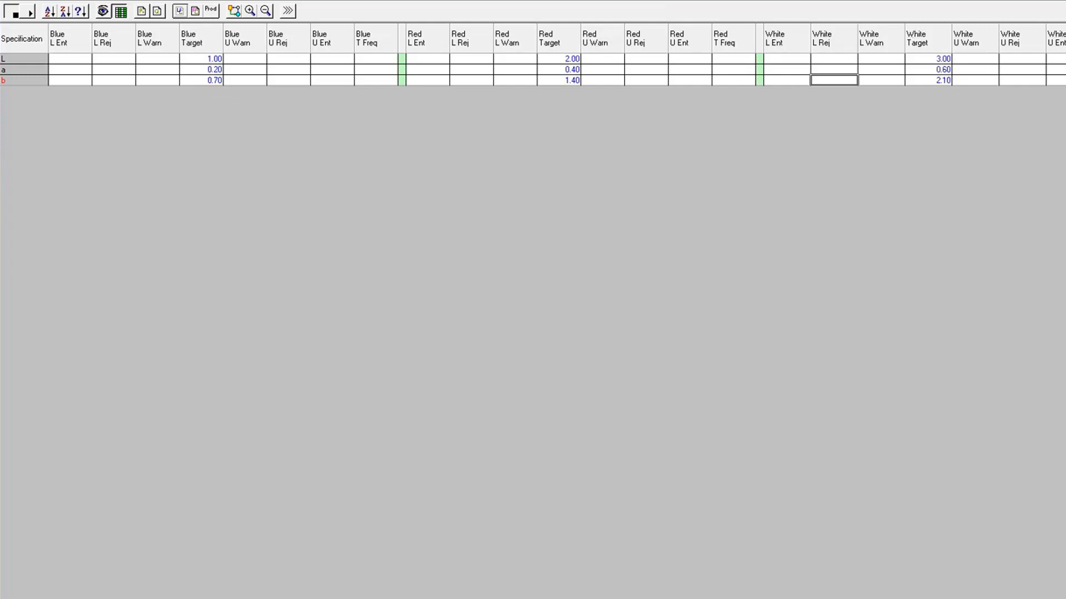
# Submit and approve the Color Targets transaction, then reload services
pyautogui.press('Tab')
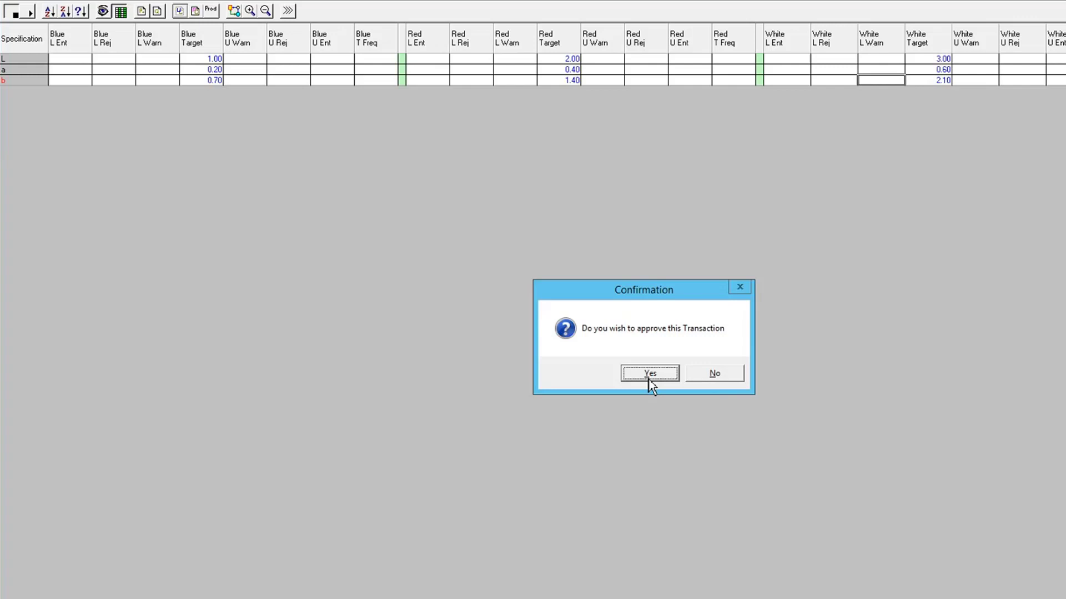
pyautogui.click(650, 373)
pyautogui.click(606, 361)
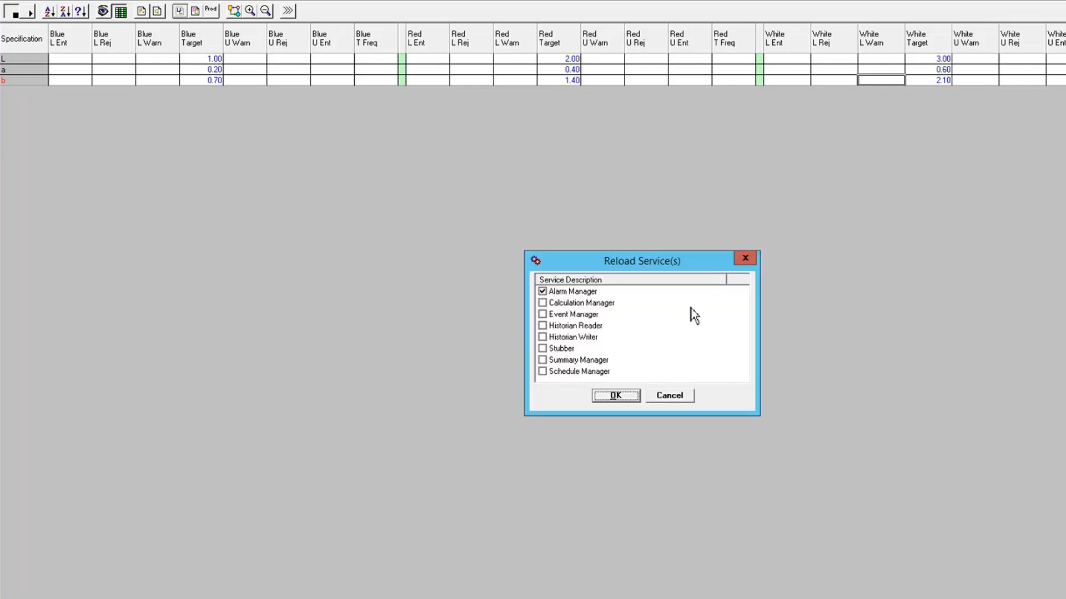
pyautogui.click(614, 396)
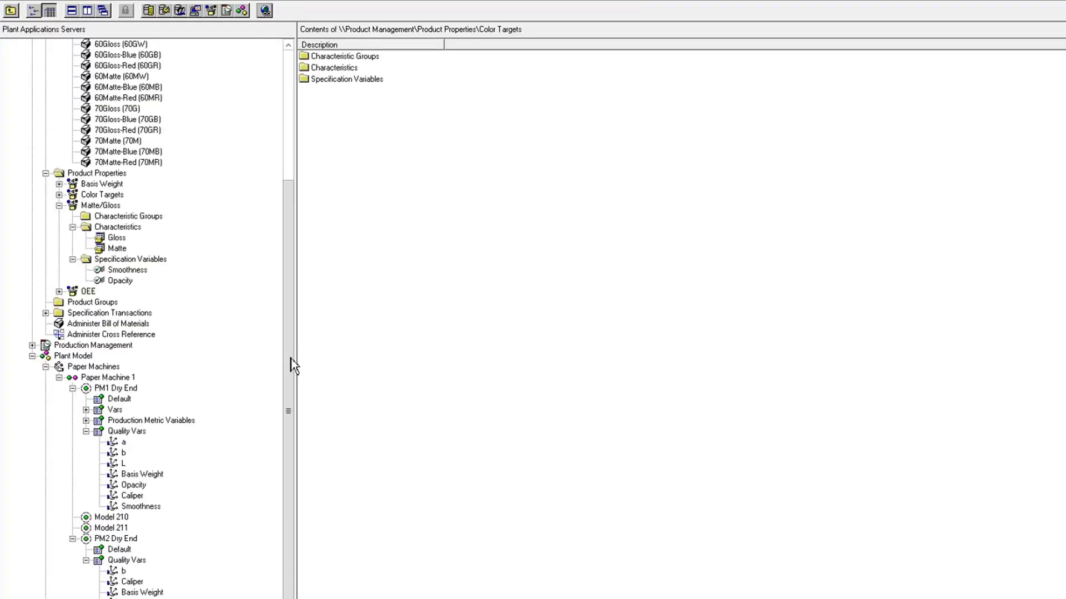
# Open PM1 Dry End's specification sheet under the chosen transaction with all products loaded
pyautogui.click(123, 390)
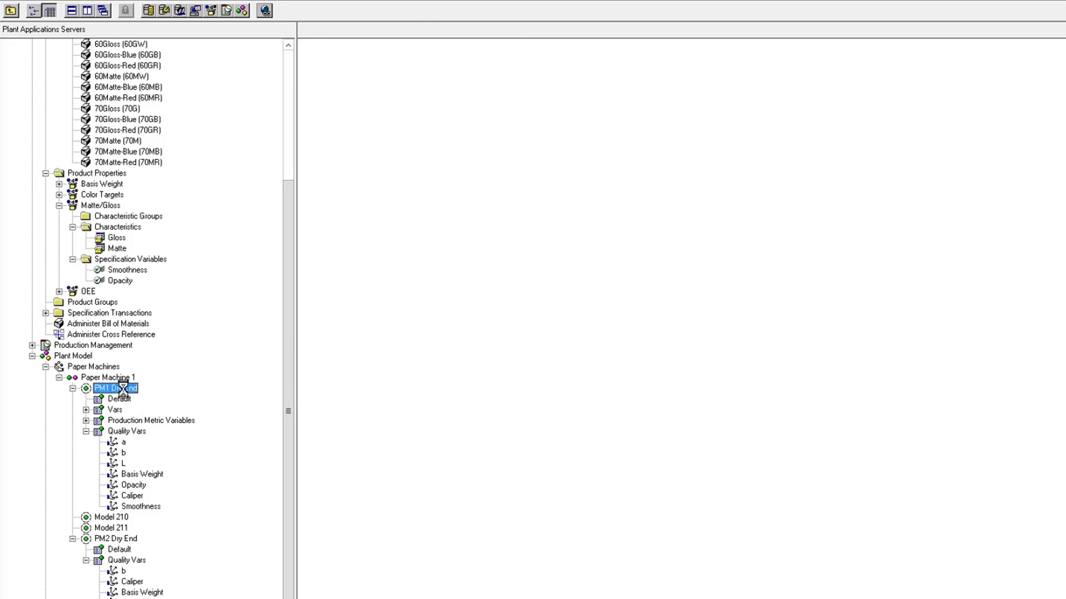
pyautogui.rightClick(123, 390)
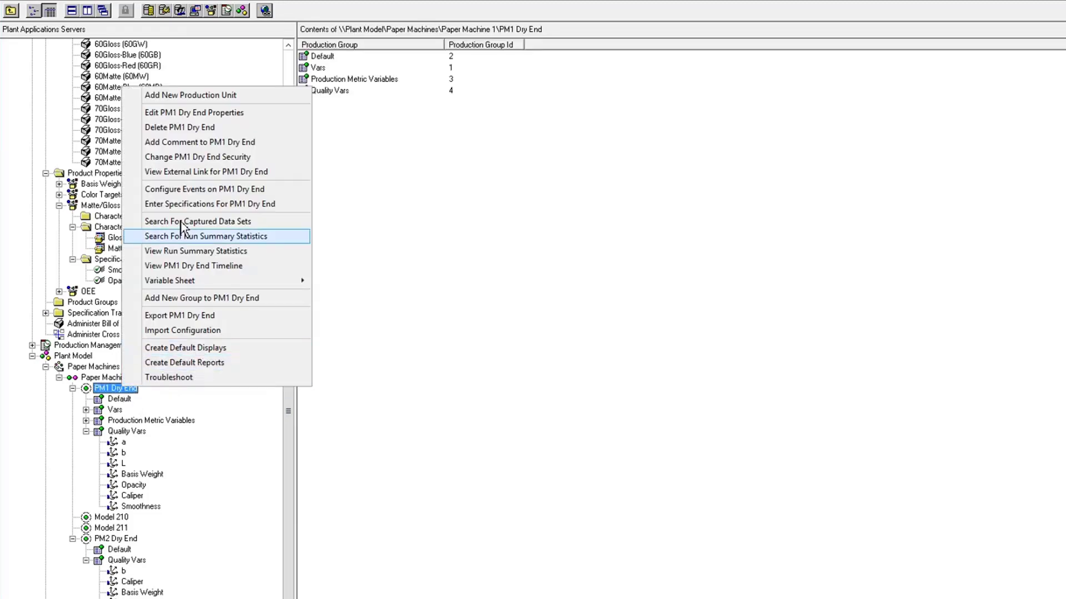
pyautogui.click(267, 204)
pyautogui.click(609, 376)
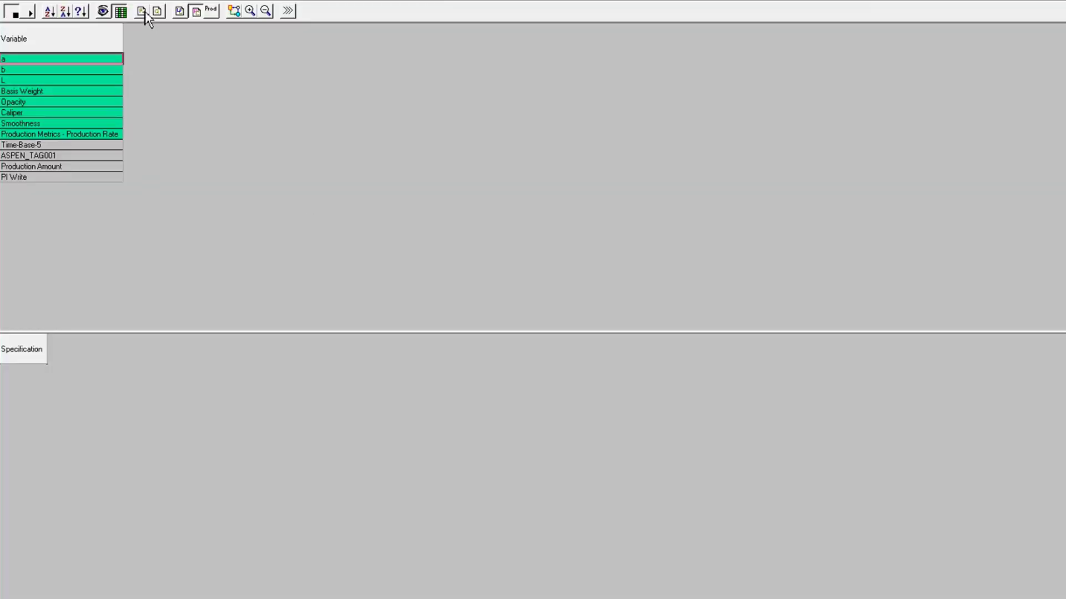
pyautogui.click(142, 12)
pyautogui.click(641, 311)
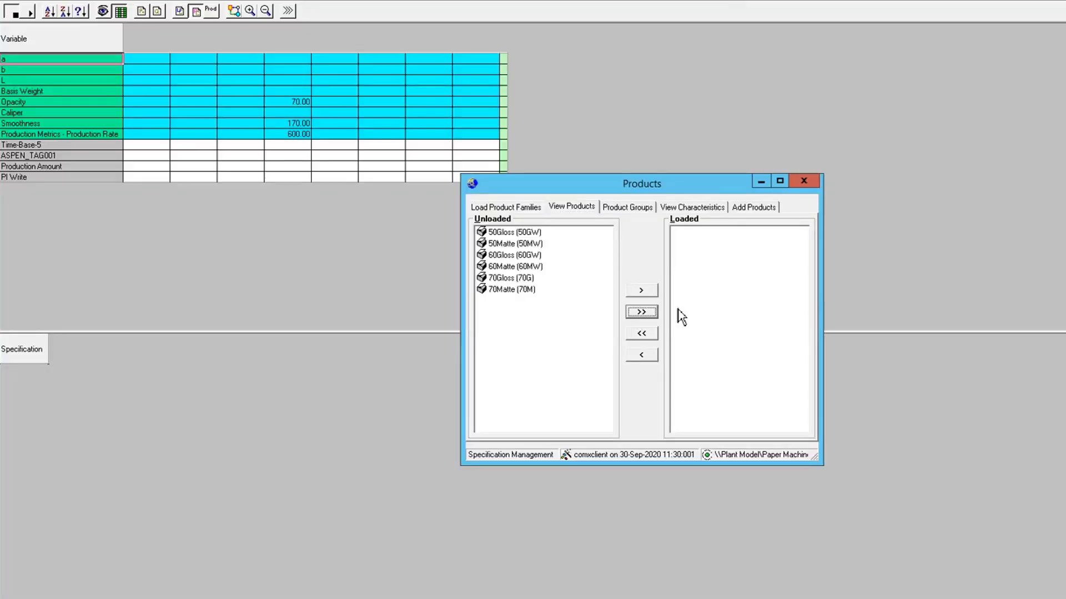
pyautogui.click(803, 181)
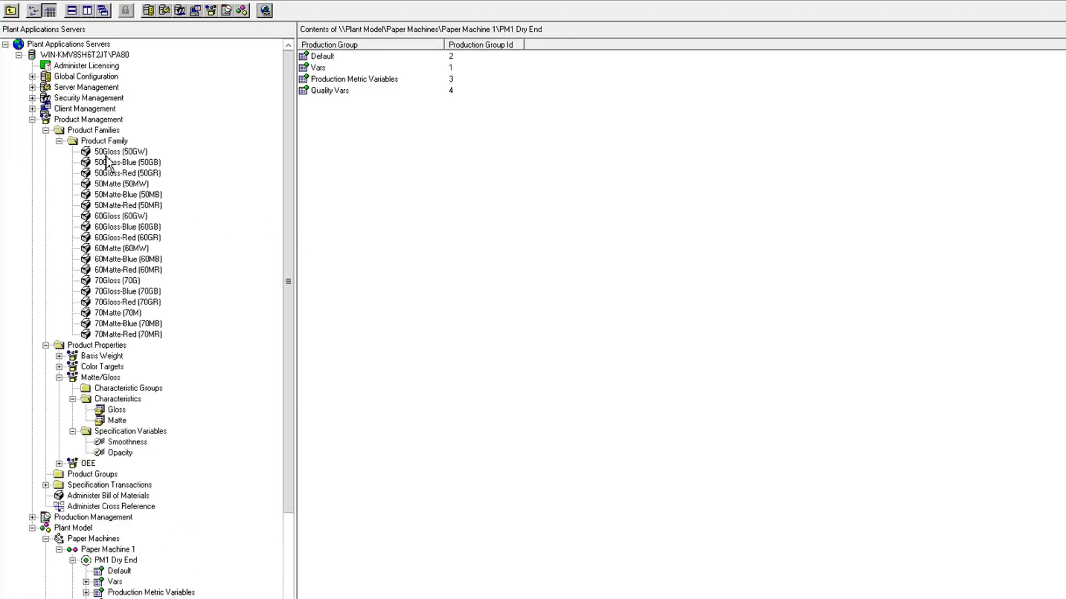
# Assign 50Gloss (50GW) Basis Weight 50 for all units under a new transaction
pyautogui.click(118, 154)
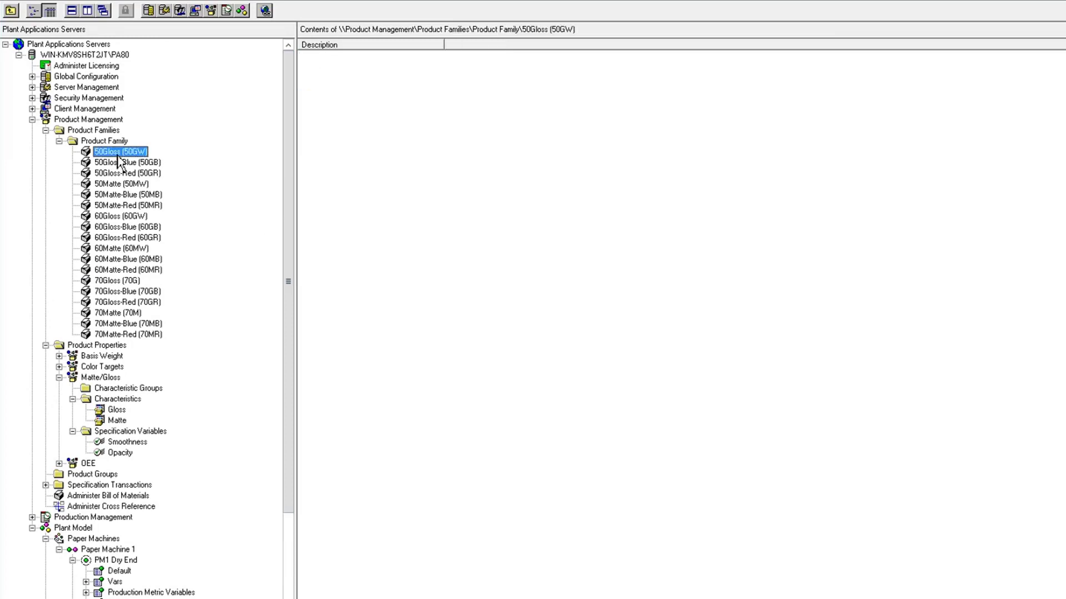
pyautogui.rightClick(116, 155)
pyautogui.click(173, 199)
pyautogui.click(484, 225)
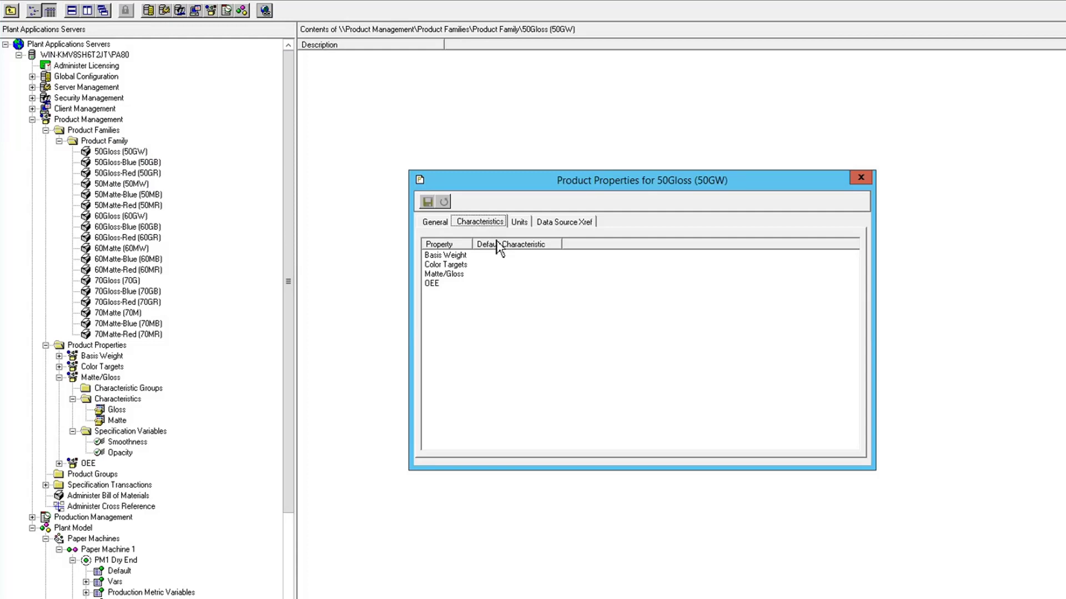
pyautogui.doubleClick(502, 256)
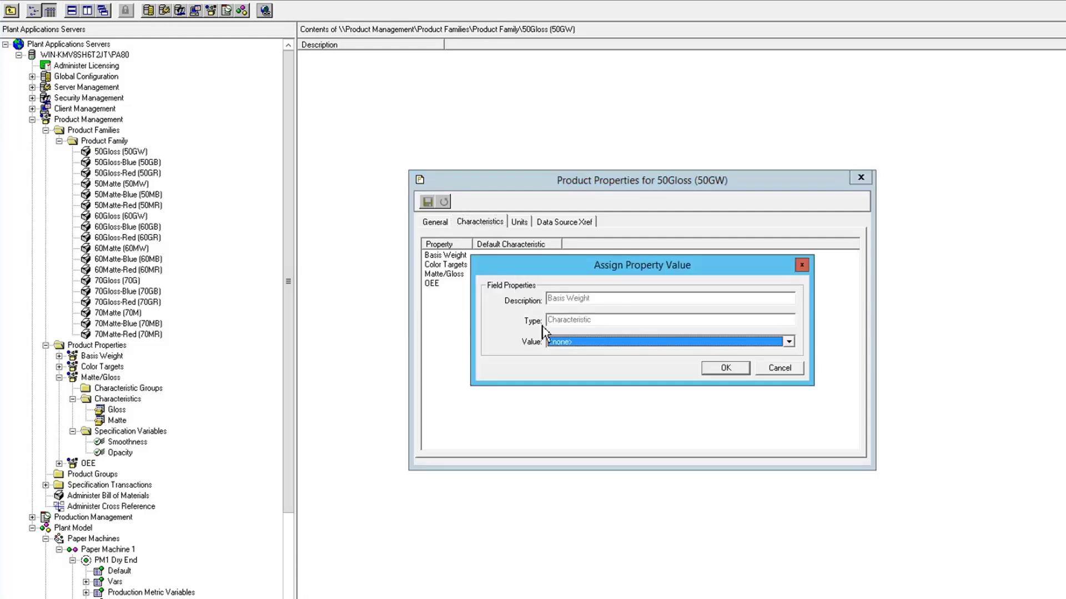
pyautogui.click(605, 344)
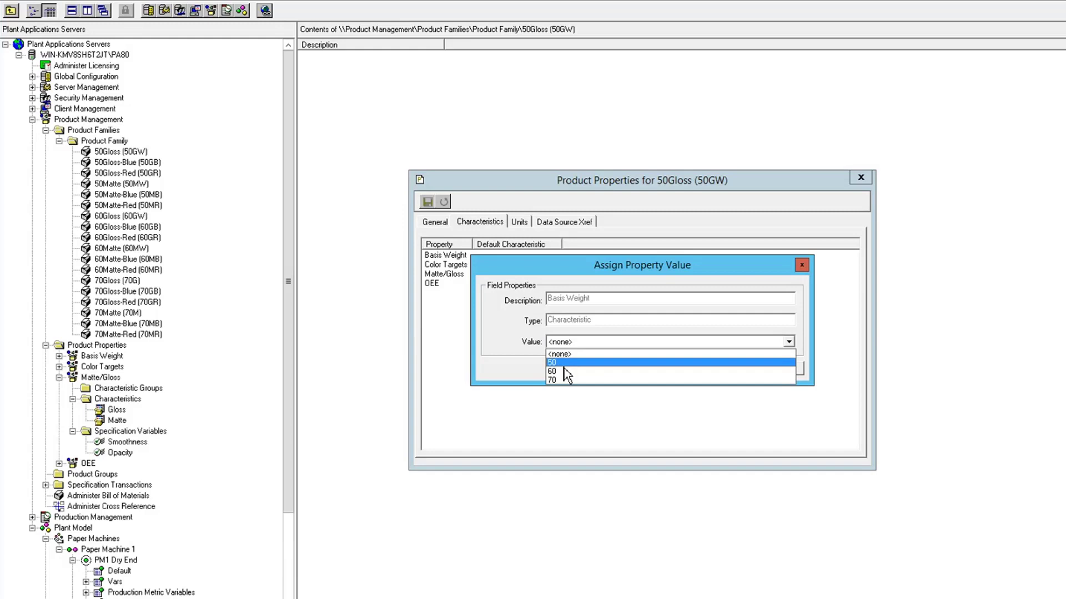
pyautogui.click(608, 364)
pyautogui.click(718, 370)
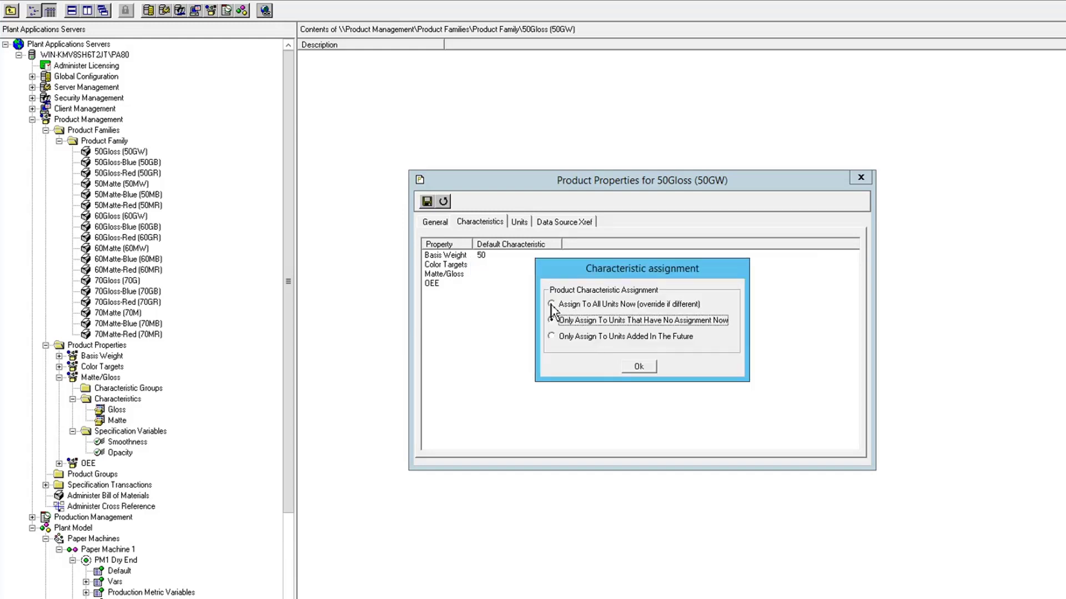
pyautogui.click(551, 304)
pyautogui.click(639, 367)
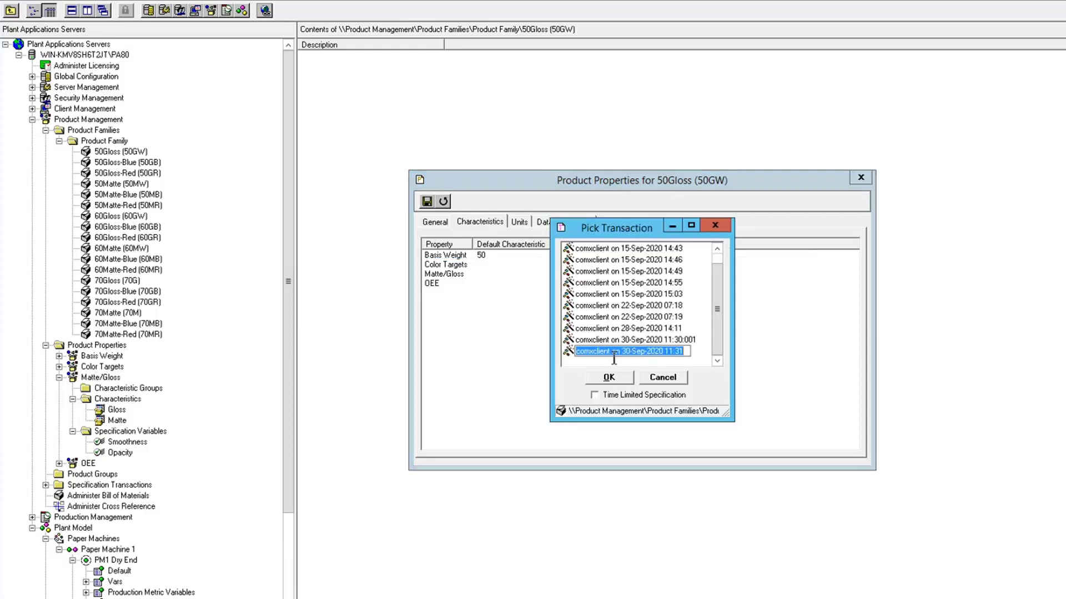
pyautogui.click(614, 378)
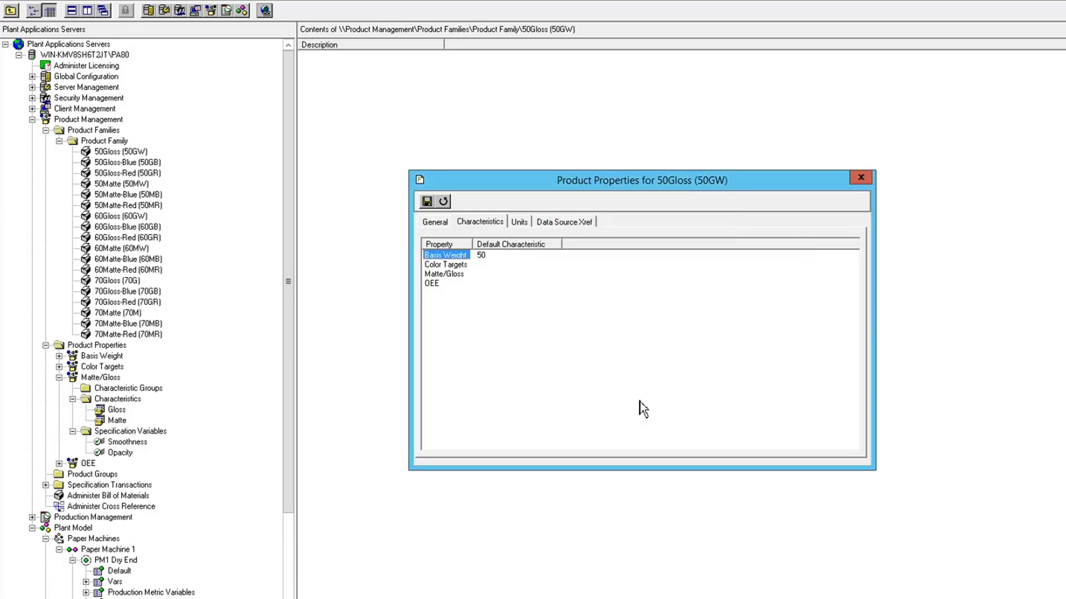
# Assign Color Targets White to 50Gloss for all units
pyautogui.click(456, 266)
pyautogui.doubleClick(456, 266)
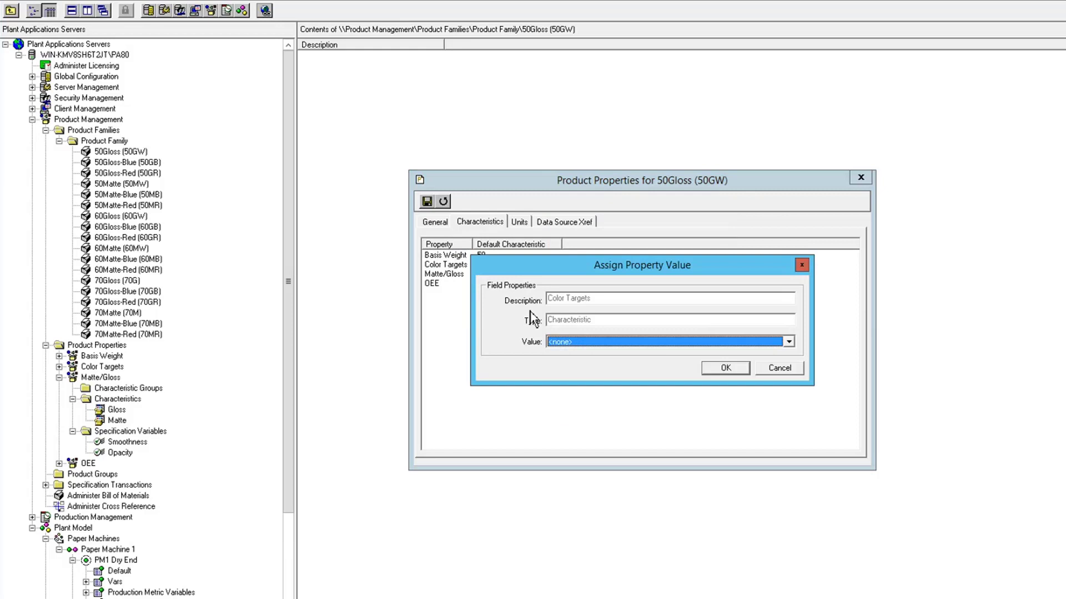
pyautogui.click(577, 351)
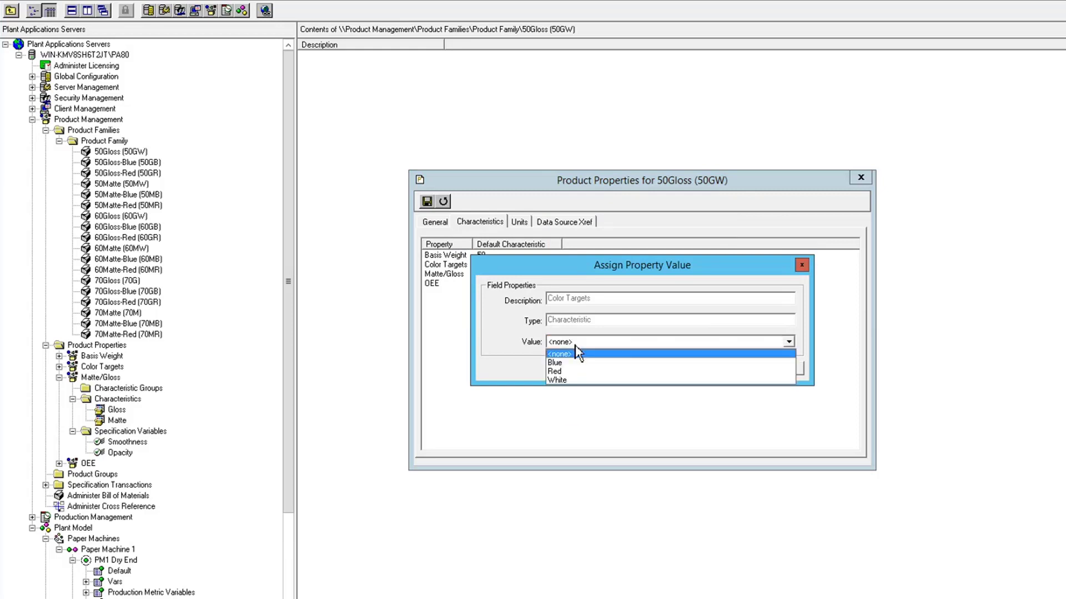
pyautogui.click(593, 383)
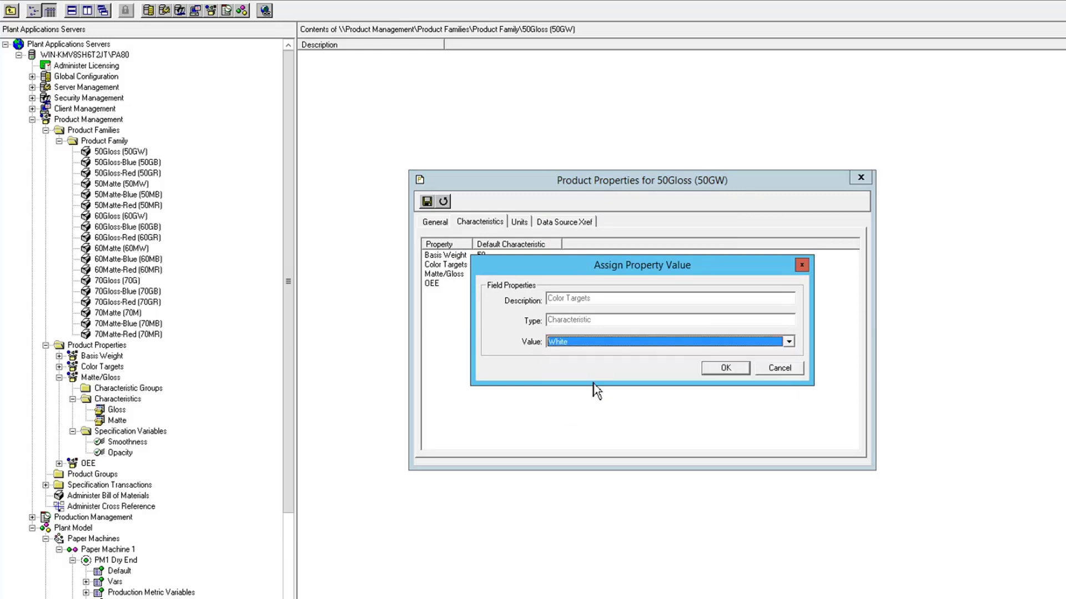
pyautogui.click(726, 368)
pyautogui.click(558, 305)
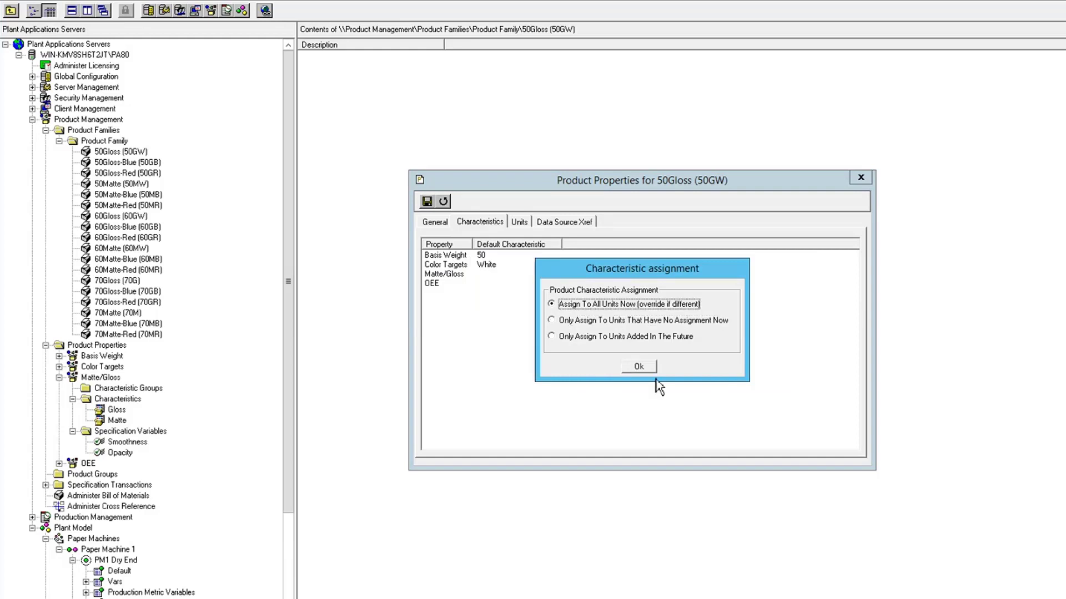
pyautogui.click(639, 366)
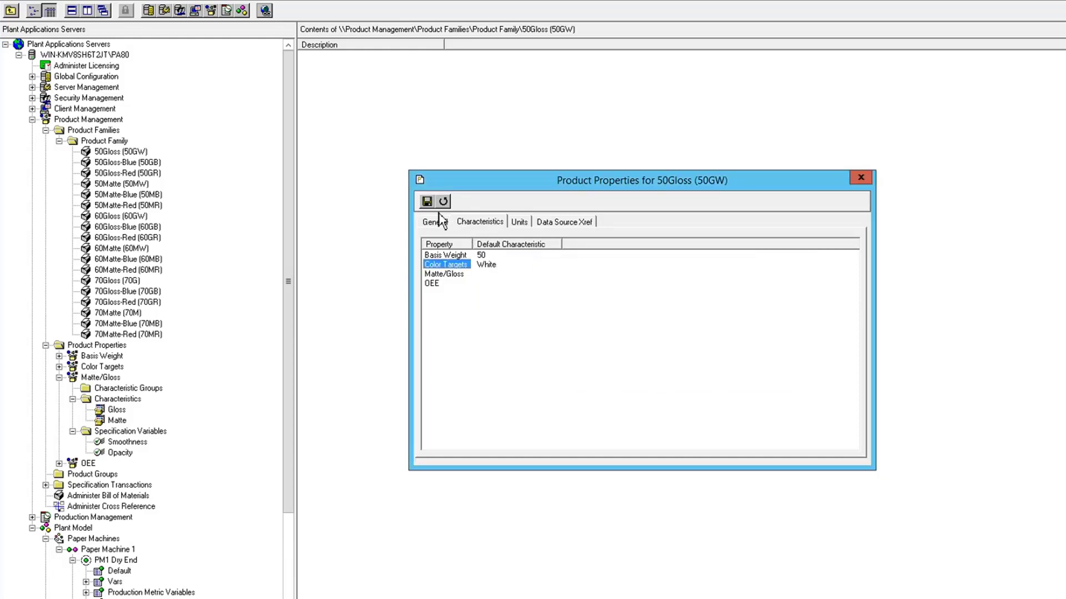
# Assign Matte/Gloss Gloss to 50Gloss
pyautogui.click(445, 275)
pyautogui.doubleClick(445, 276)
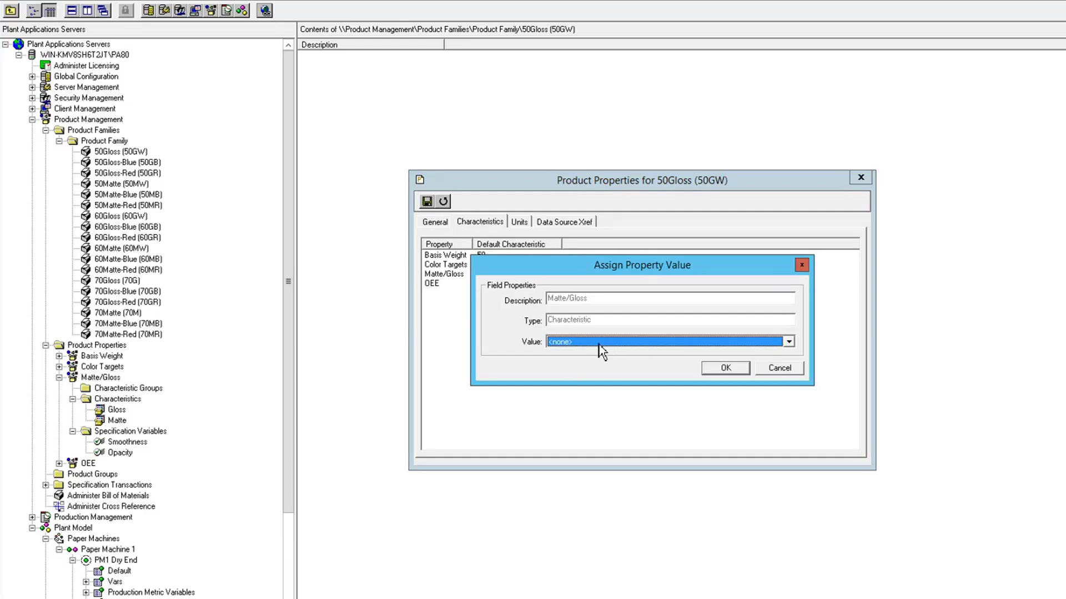
pyautogui.click(598, 345)
pyautogui.click(602, 365)
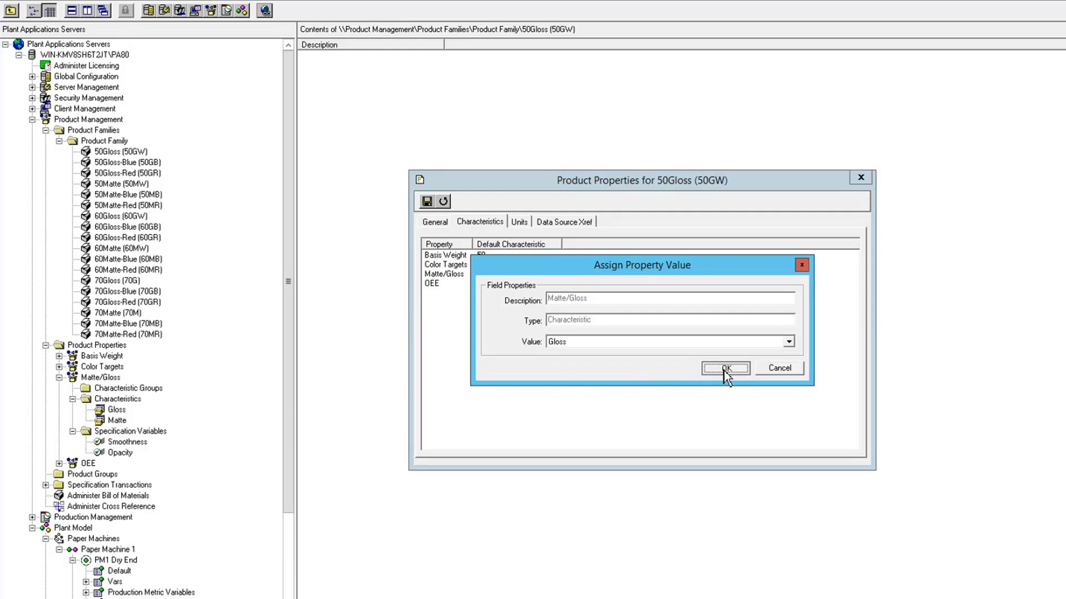
pyautogui.click(723, 370)
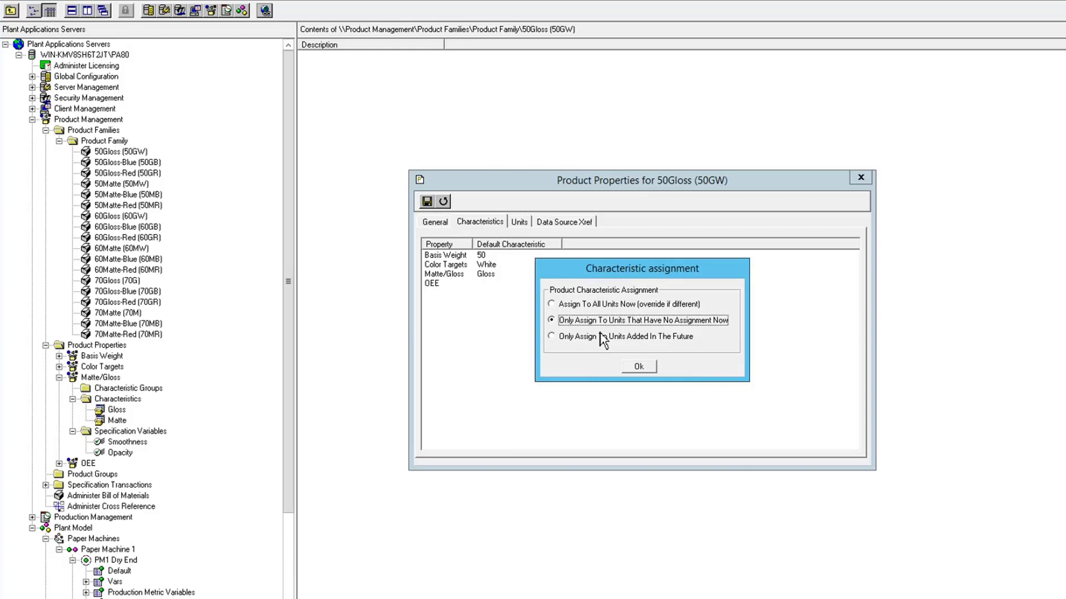
pyautogui.click(553, 337)
pyautogui.click(639, 368)
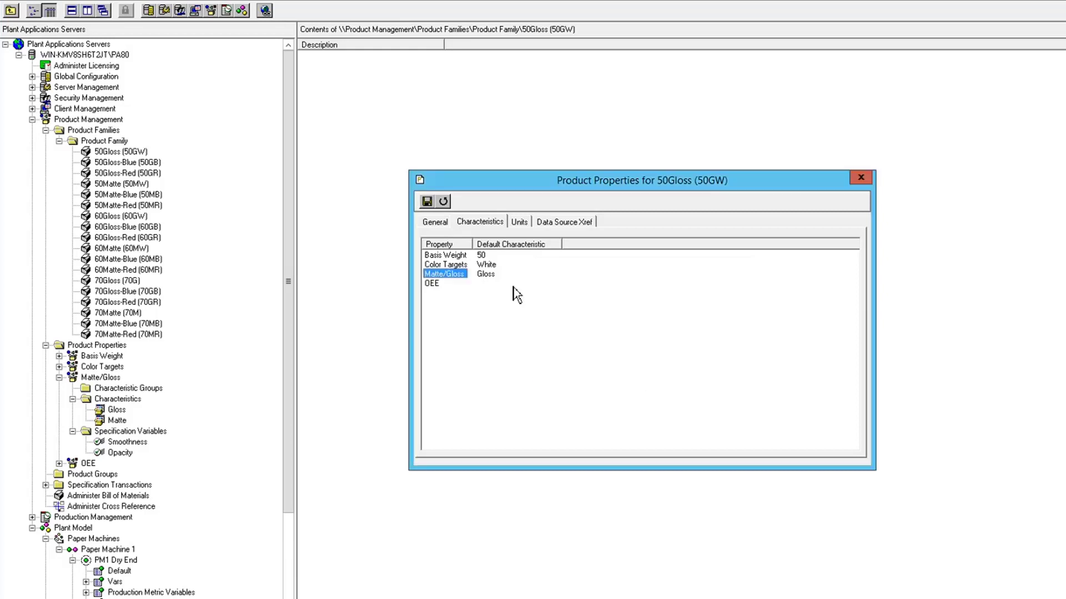
# Save 50Gloss's characteristics, approve the transaction and reload services
pyautogui.click(427, 201)
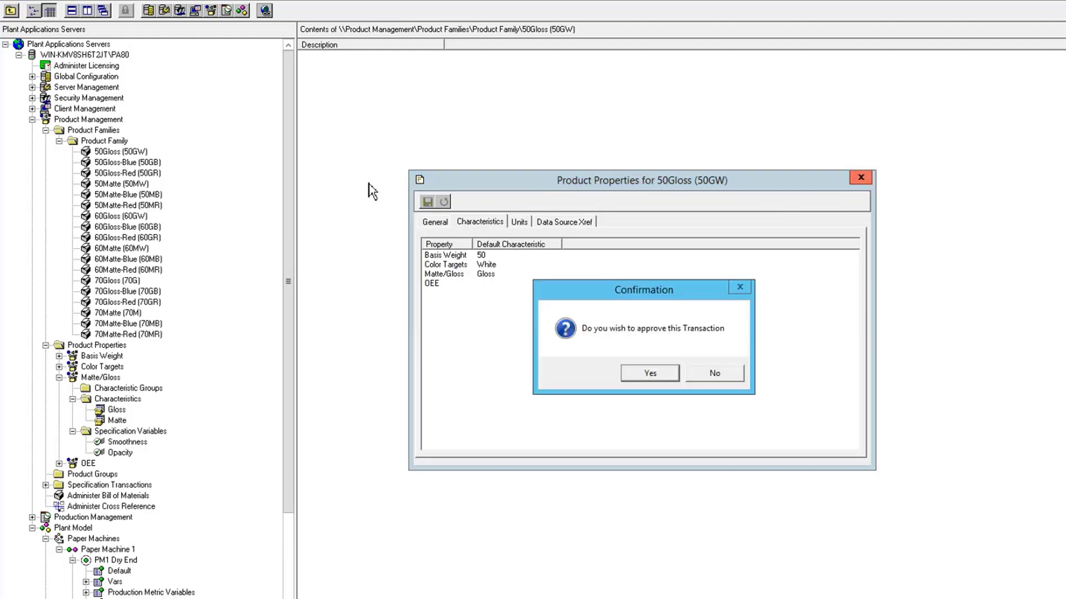
pyautogui.click(650, 374)
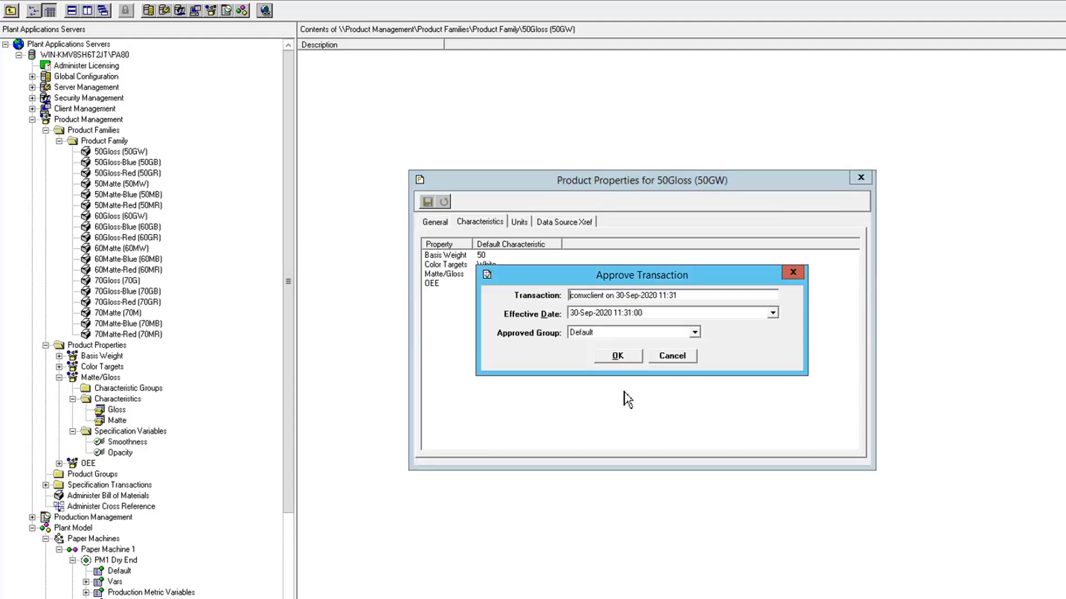
pyautogui.click(615, 360)
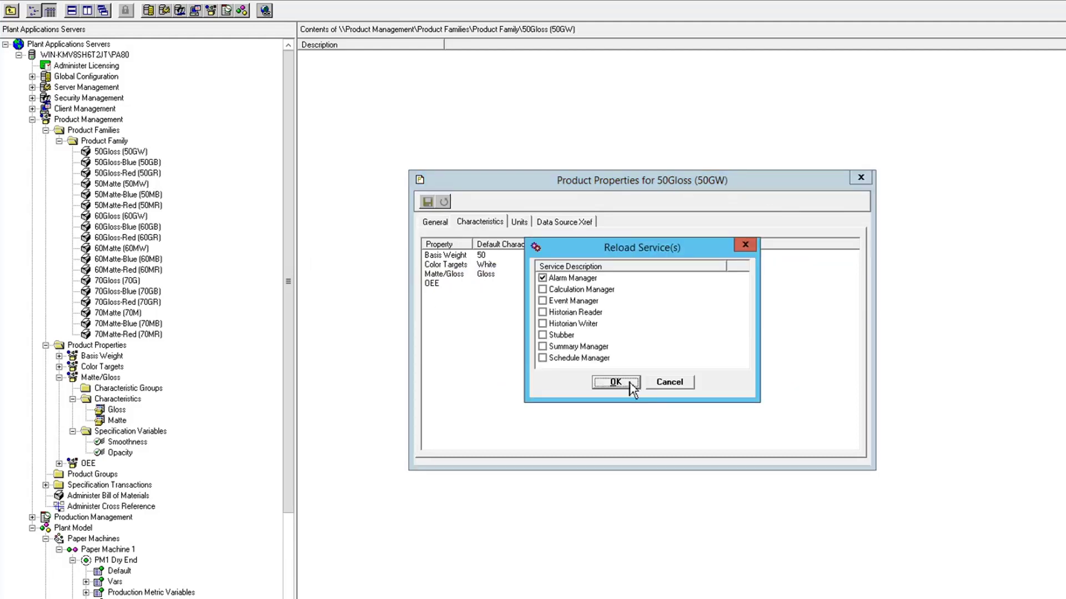
pyautogui.click(631, 384)
pyautogui.click(134, 165)
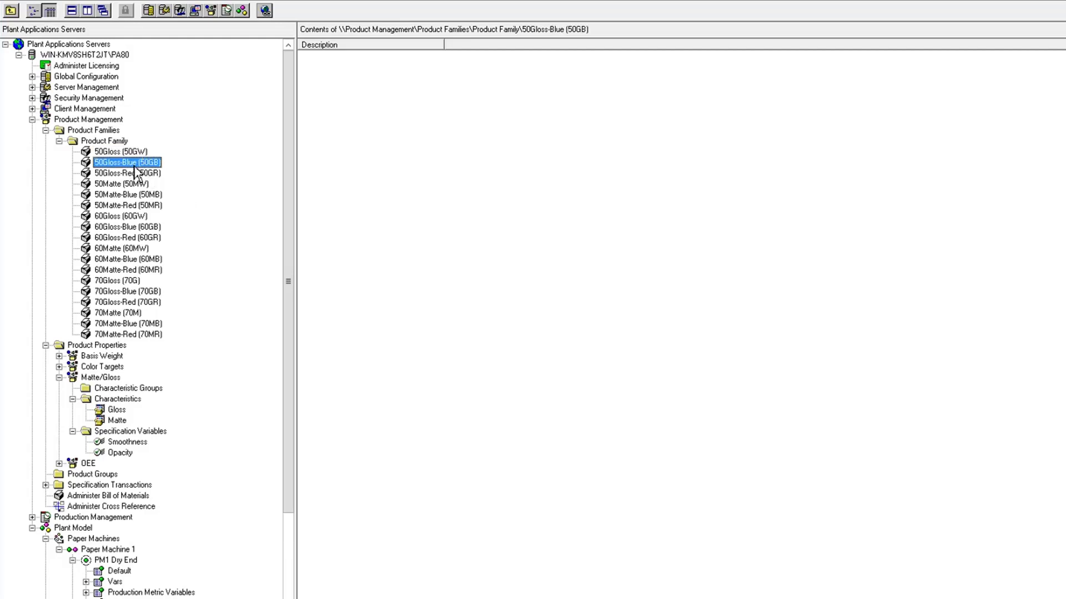
# Give 50Gloss-Blue (50GB) Basis Weight 50 and Color Targets Blue
pyautogui.rightClick(145, 164)
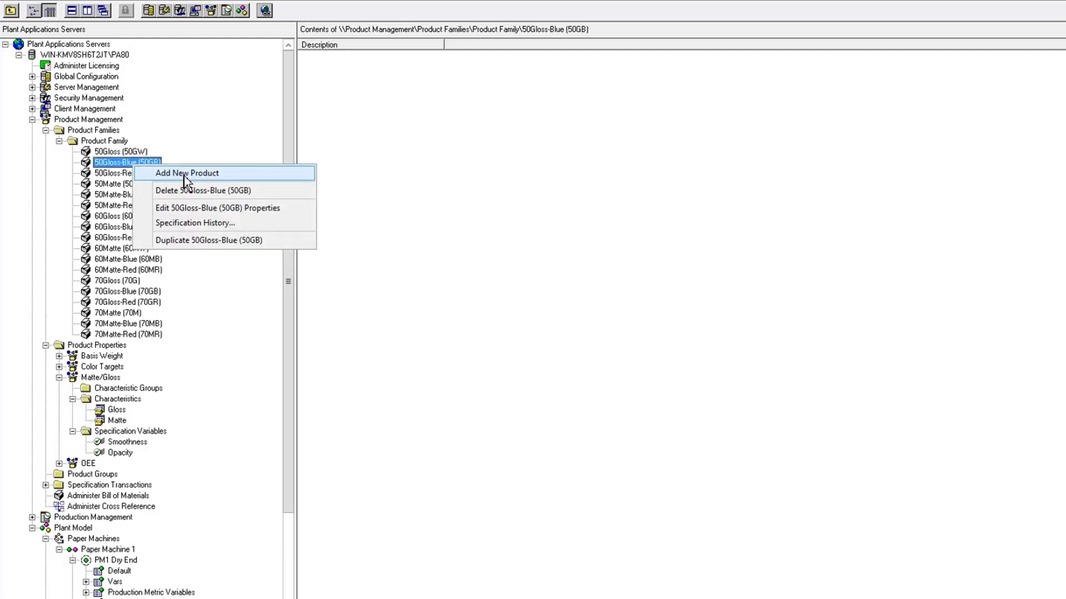
pyautogui.click(199, 208)
pyautogui.click(480, 222)
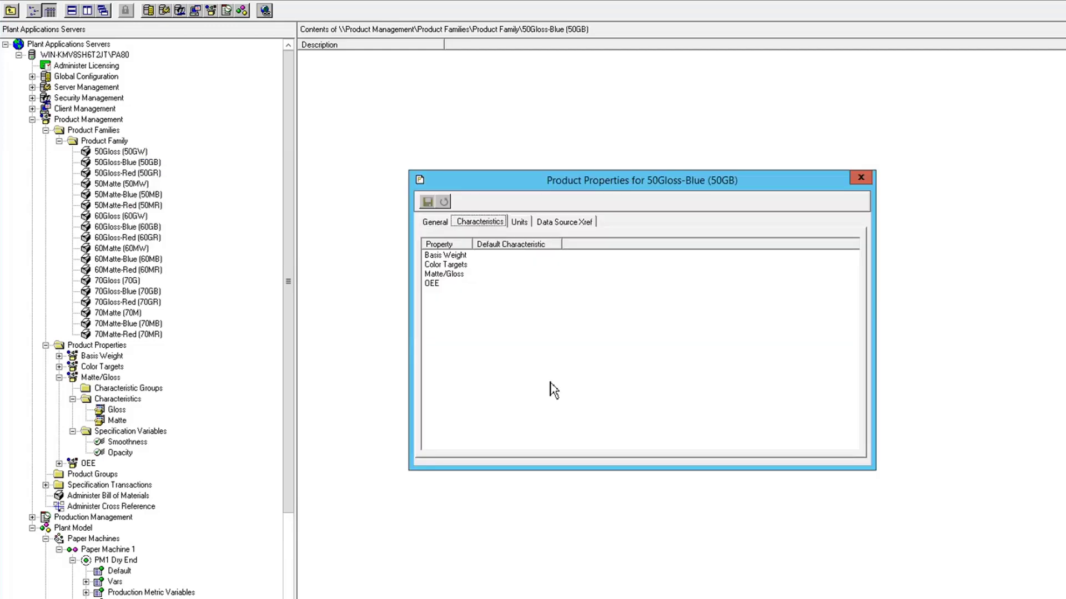
pyautogui.doubleClick(464, 258)
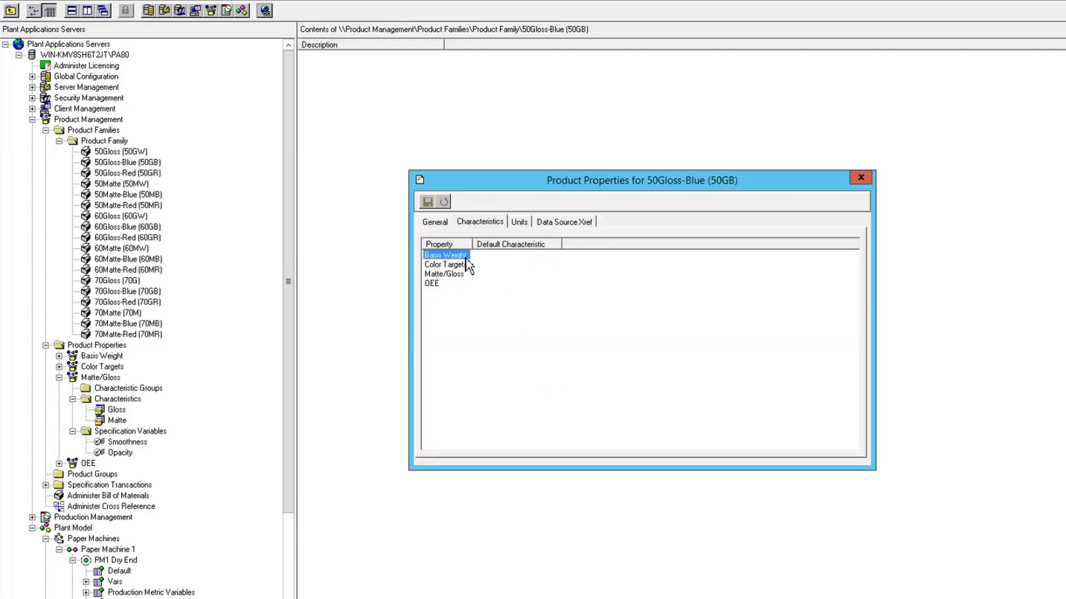
pyautogui.click(595, 353)
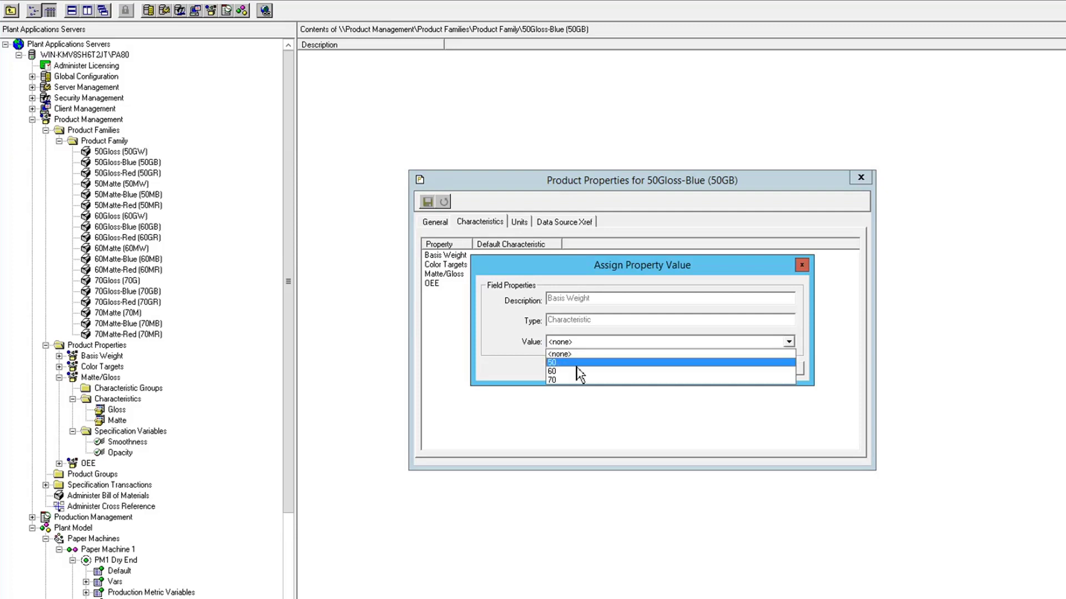
pyautogui.click(562, 370)
pyautogui.click(725, 368)
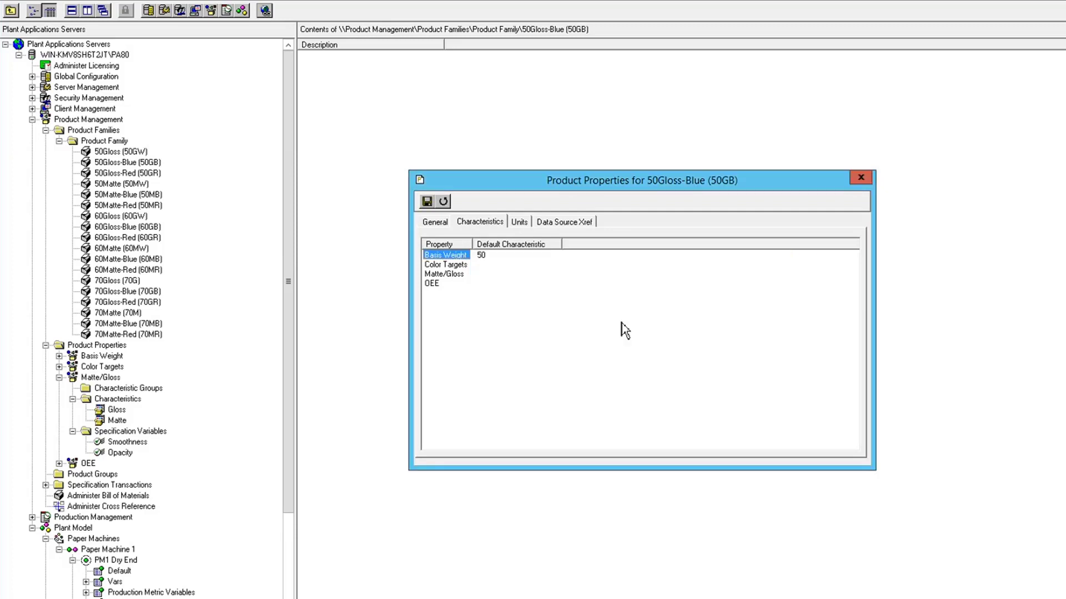
pyautogui.doubleClick(456, 265)
pyautogui.click(594, 347)
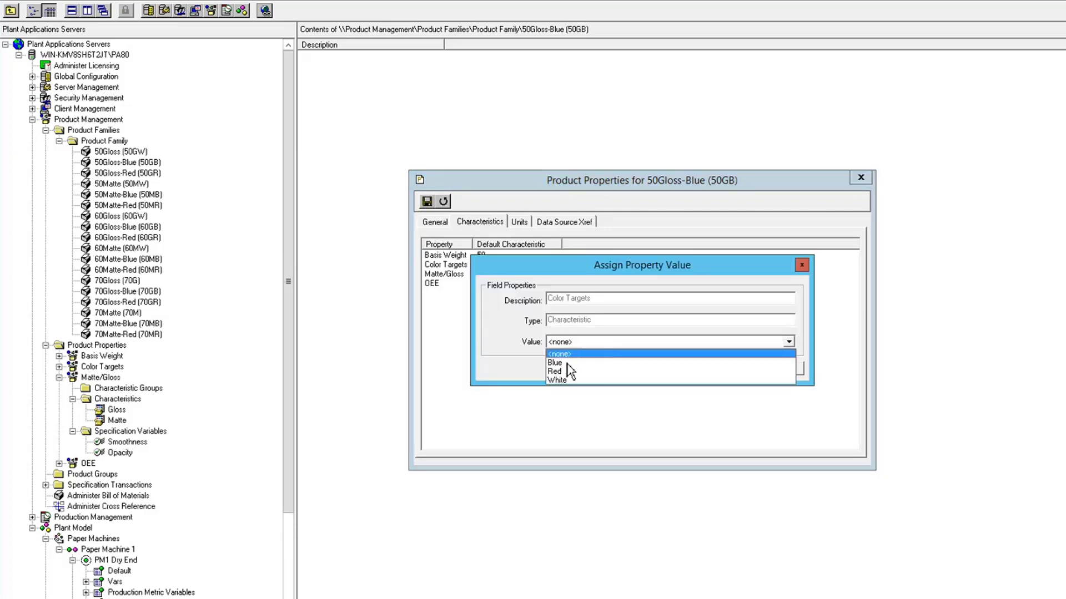
pyautogui.click(609, 373)
pyautogui.click(721, 368)
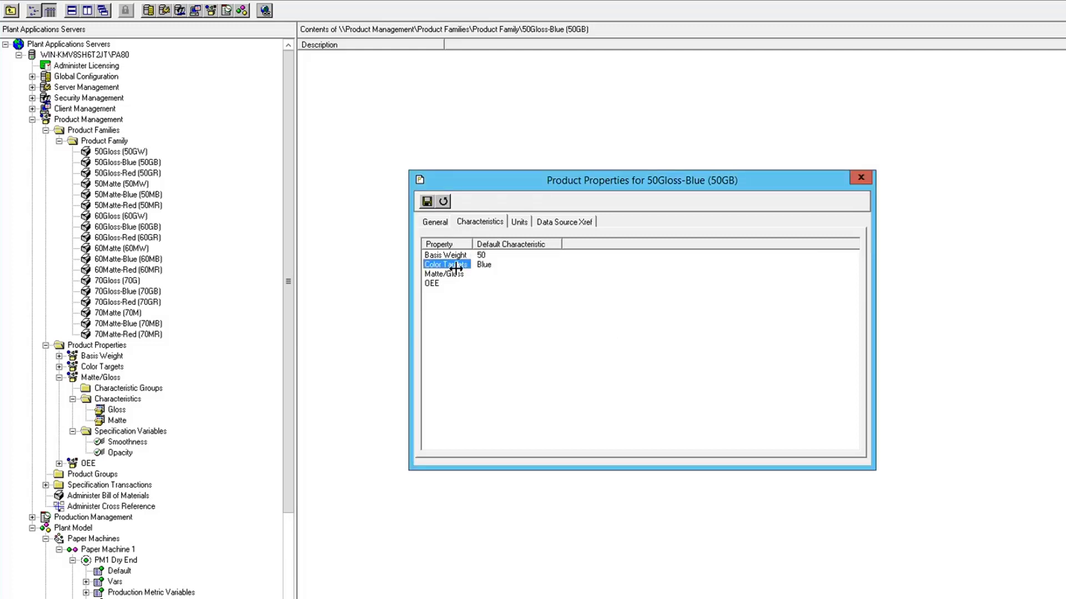
# Set 50Gloss-Blue's Matte/Gloss to Gloss, save and close its properties
pyautogui.doubleClick(444, 274)
pyautogui.click(566, 342)
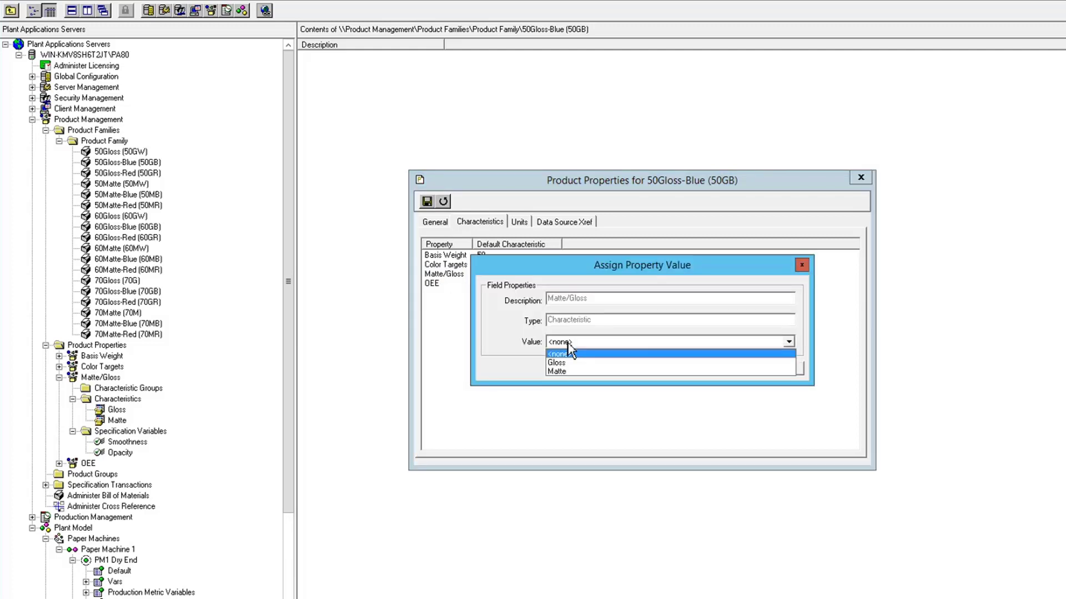
pyautogui.click(559, 363)
pyautogui.click(724, 368)
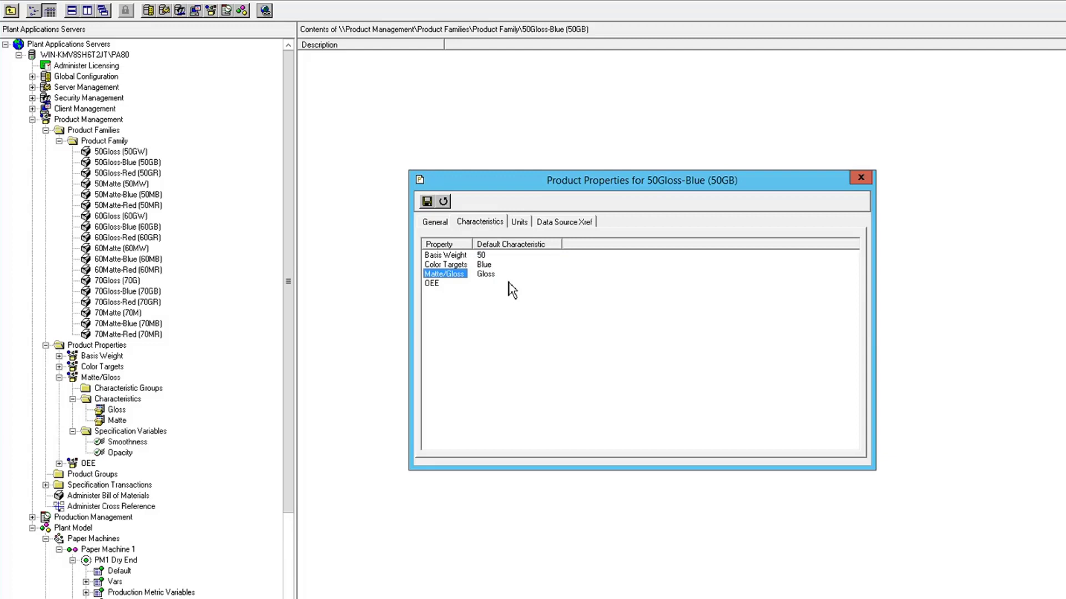
pyautogui.click(427, 202)
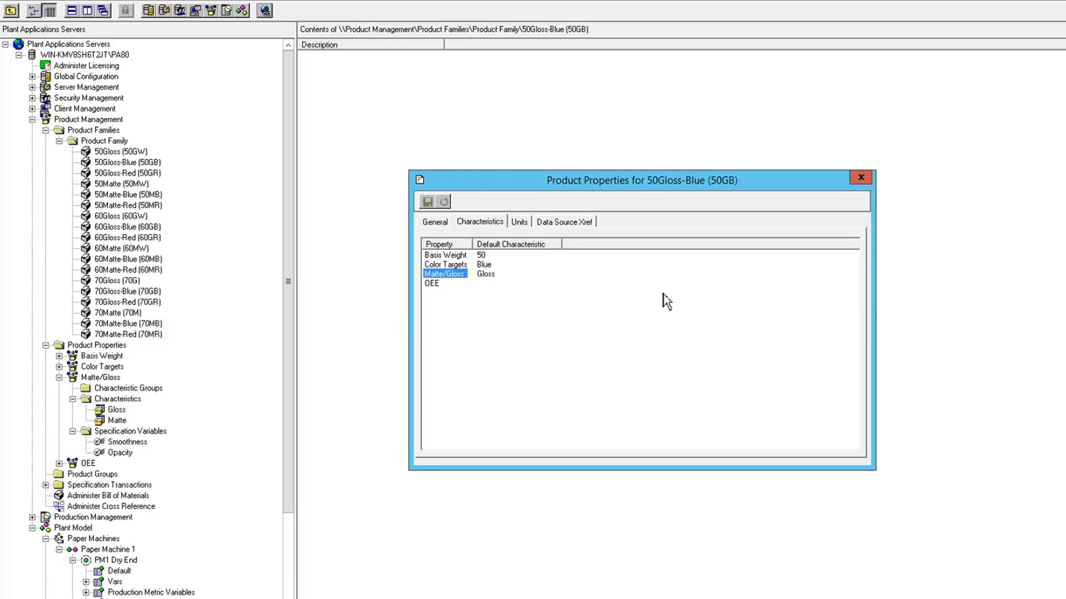
pyautogui.click(860, 177)
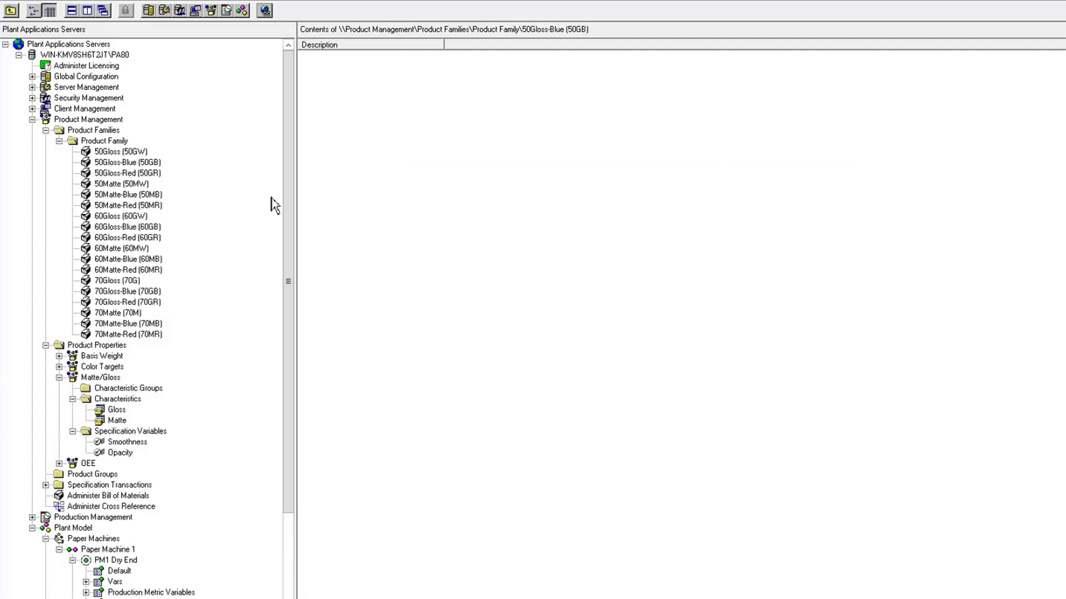
# Give 50Gloss-Red (50GR) Basis Weight 50 and Color Targets Blue
pyautogui.doubleClick(133, 173)
pyautogui.click(480, 222)
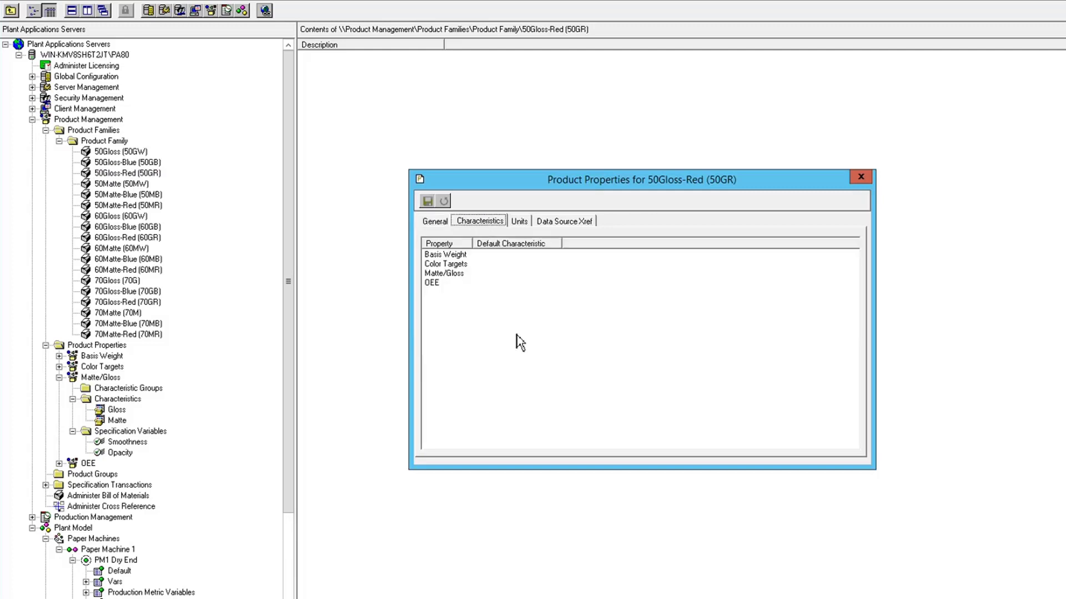
pyautogui.doubleClick(448, 255)
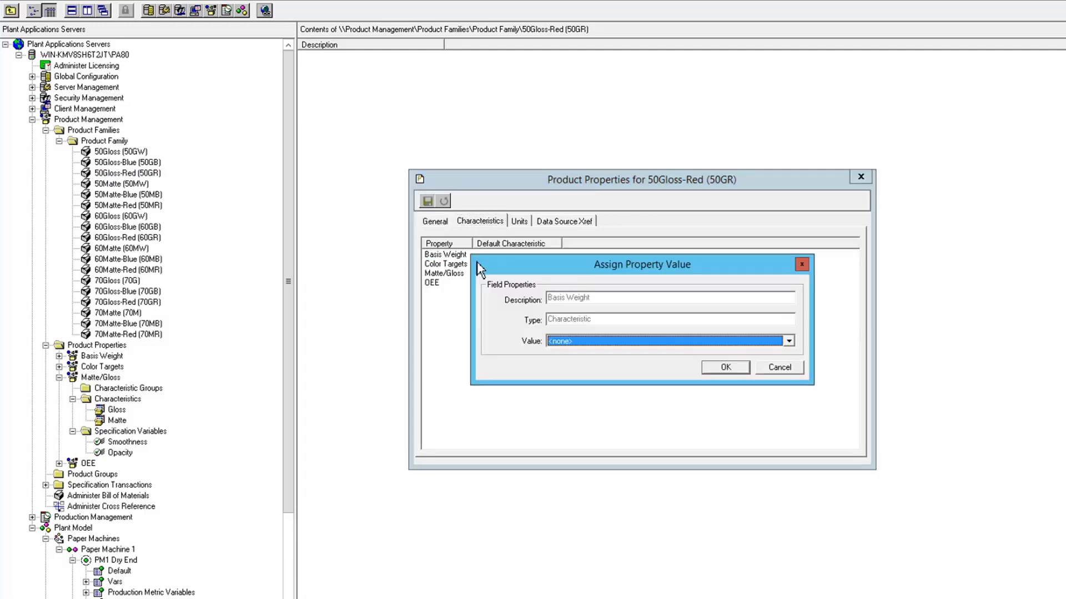
pyautogui.click(591, 342)
pyautogui.click(563, 364)
pyautogui.click(721, 369)
pyautogui.doubleClick(454, 264)
pyautogui.click(592, 341)
pyautogui.click(572, 362)
pyautogui.click(719, 369)
# Set 50Gloss-Red's Matte/Gloss to Gloss and save
pyautogui.doubleClick(444, 273)
pyautogui.click(583, 341)
pyautogui.click(575, 361)
pyautogui.click(722, 369)
pyautogui.click(427, 201)
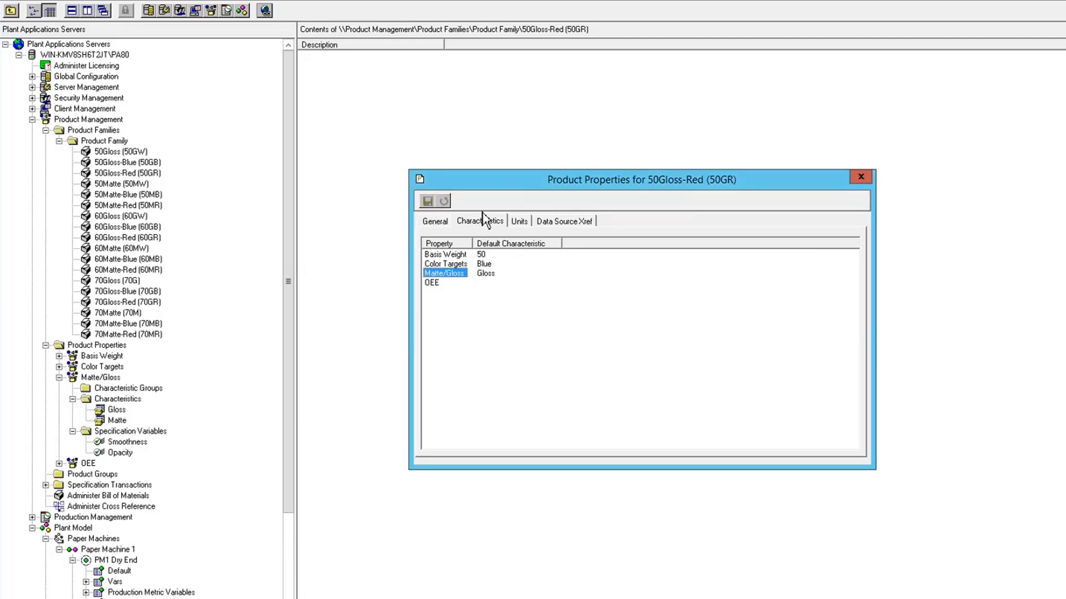
# Close 50Gloss-Red, then assign 50Matte (50MW) a default Basis Weight of 50 on its units
pyautogui.click(861, 178)
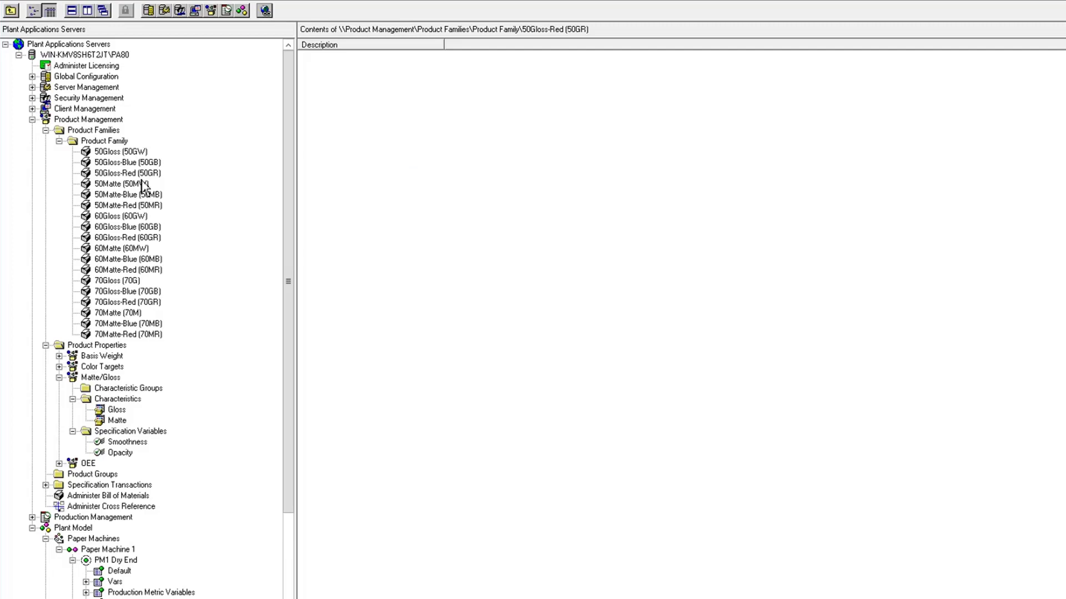
pyautogui.doubleClick(124, 185)
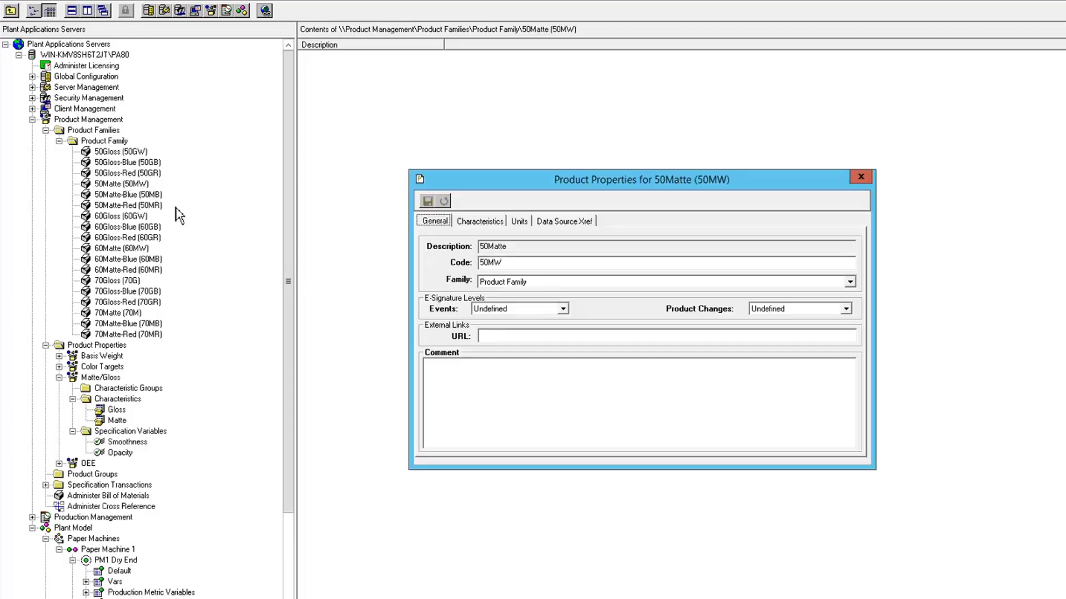
pyautogui.click(491, 222)
pyautogui.doubleClick(450, 255)
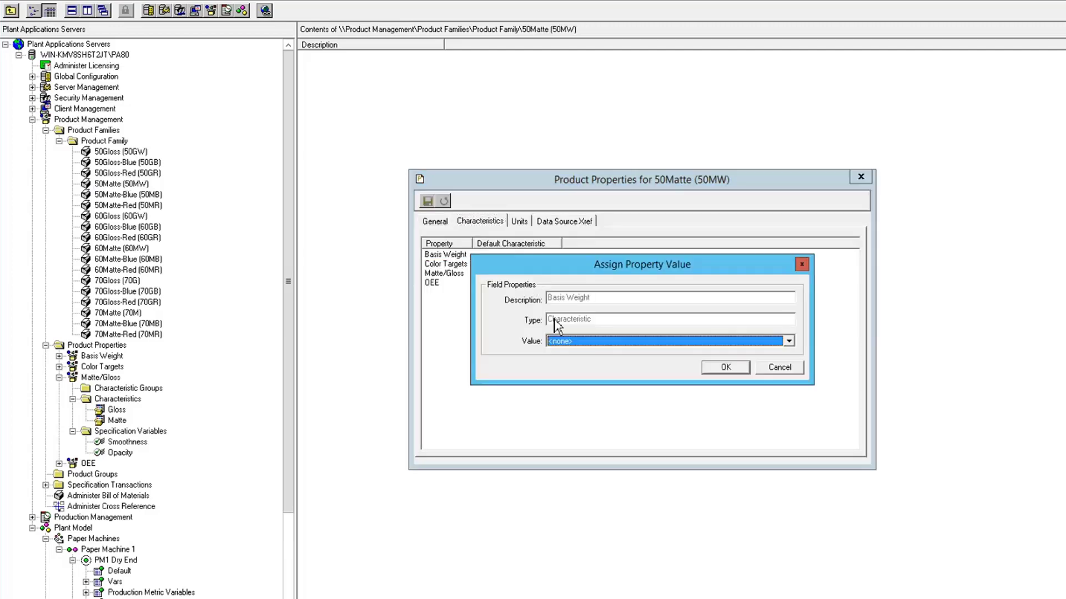
pyautogui.click(569, 342)
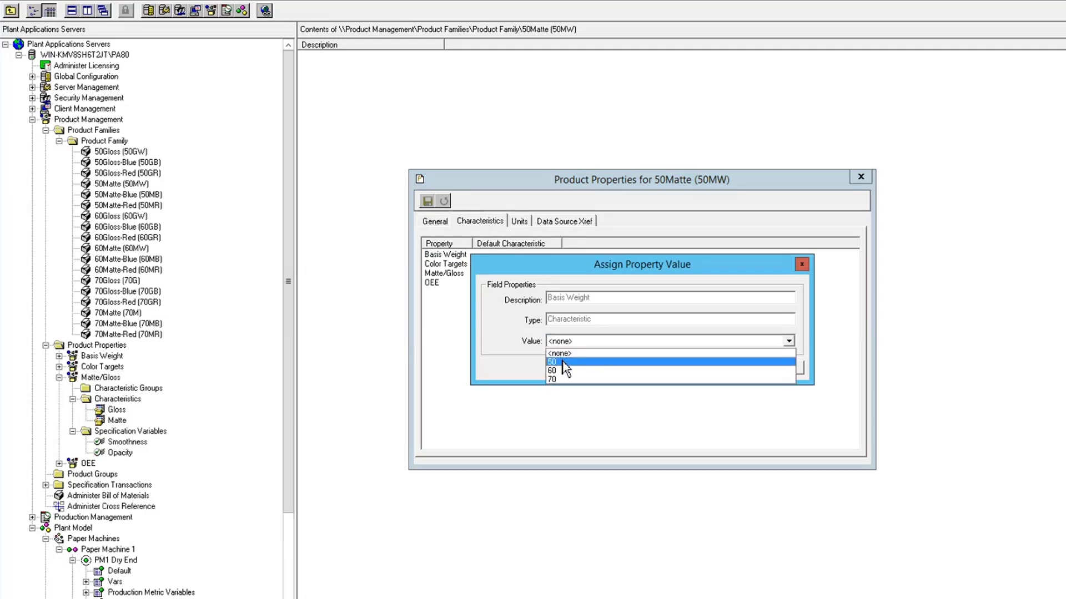
pyautogui.click(566, 362)
pyautogui.click(723, 370)
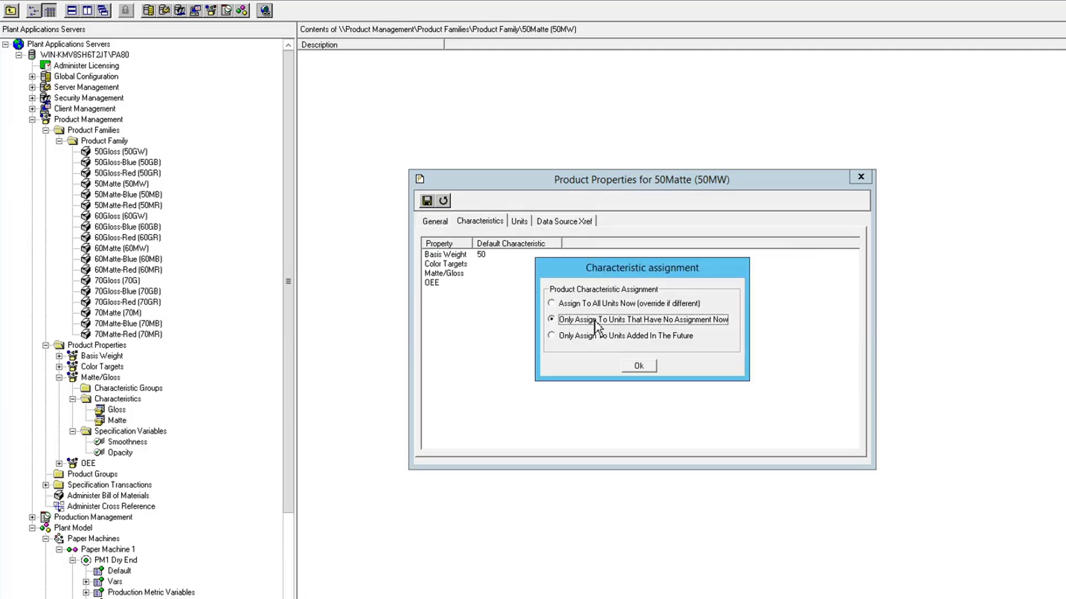
pyautogui.click(552, 303)
pyautogui.click(638, 366)
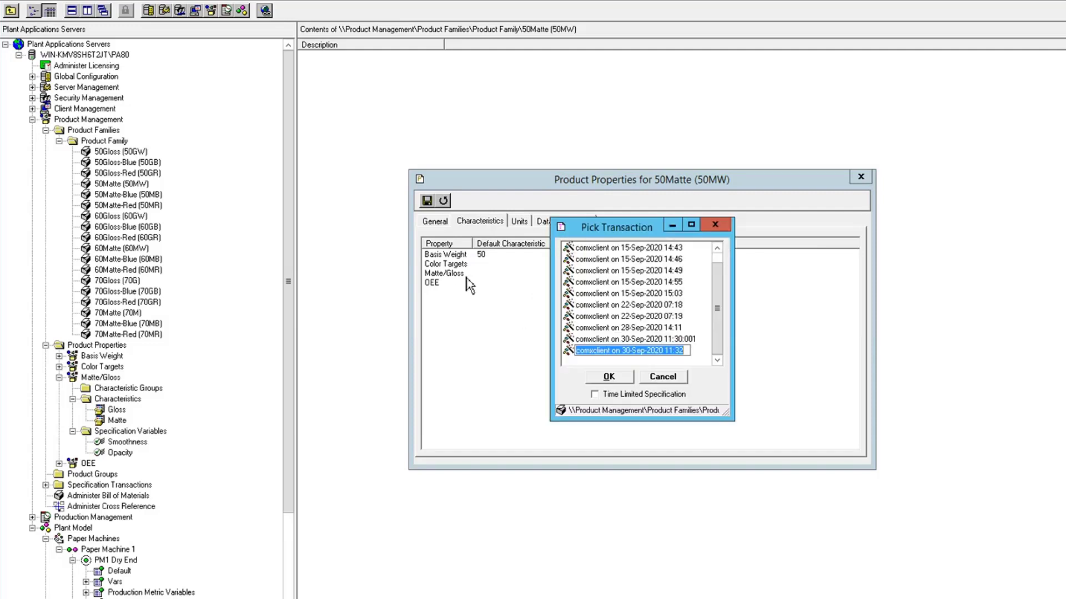
pyautogui.click(609, 376)
# Assign White as the 50Matte Color Targets default on its units
pyautogui.click(593, 343)
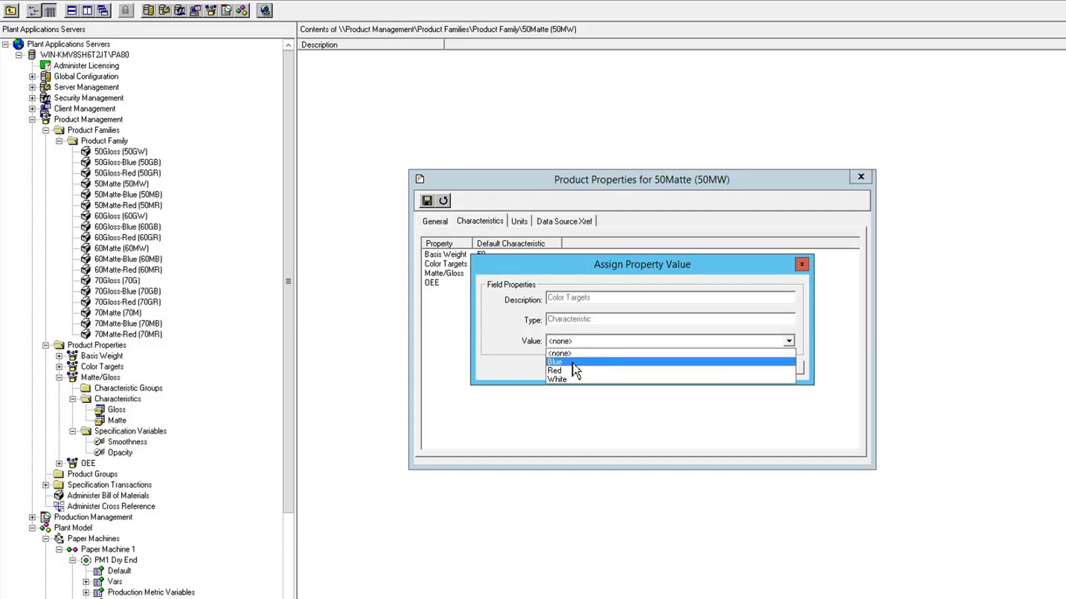
pyautogui.click(567, 379)
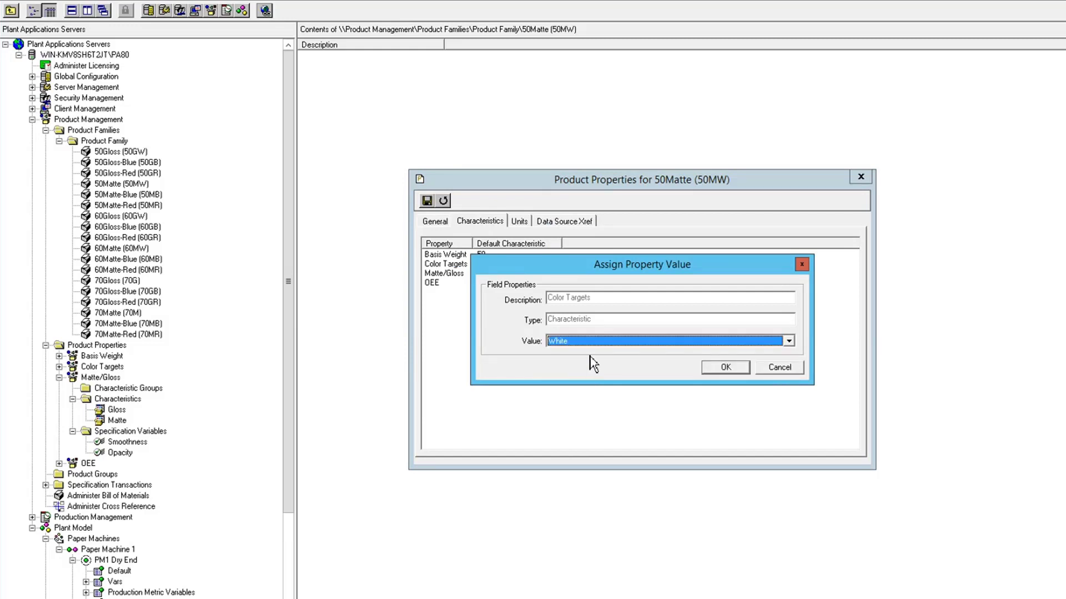
pyautogui.click(725, 368)
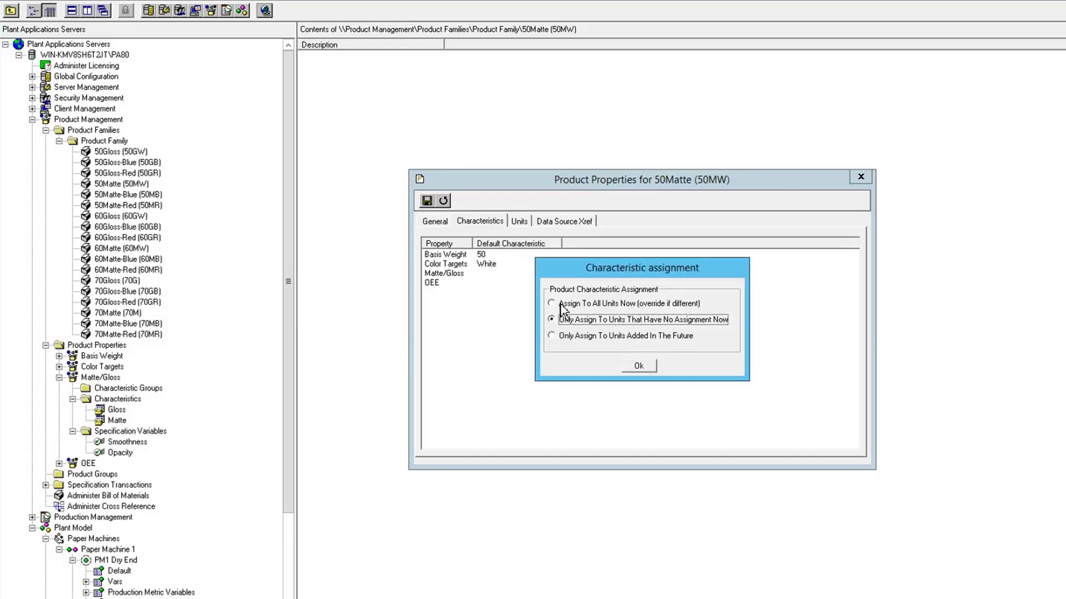
pyautogui.click(560, 305)
pyautogui.click(639, 366)
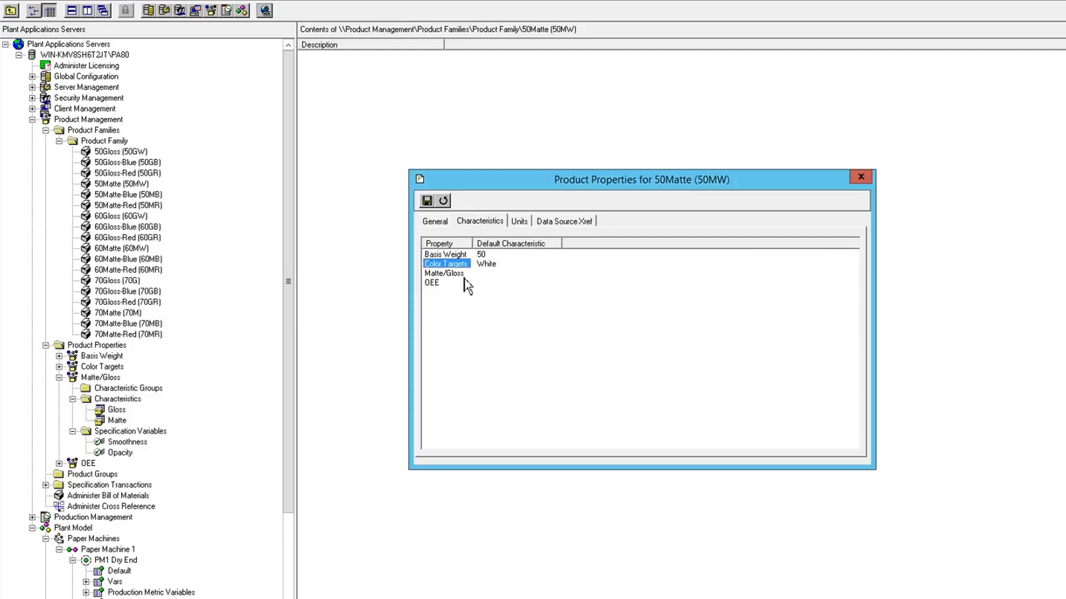
# Assign Matte as the 50Matte Matte/Gloss default on its units
pyautogui.doubleClick(464, 275)
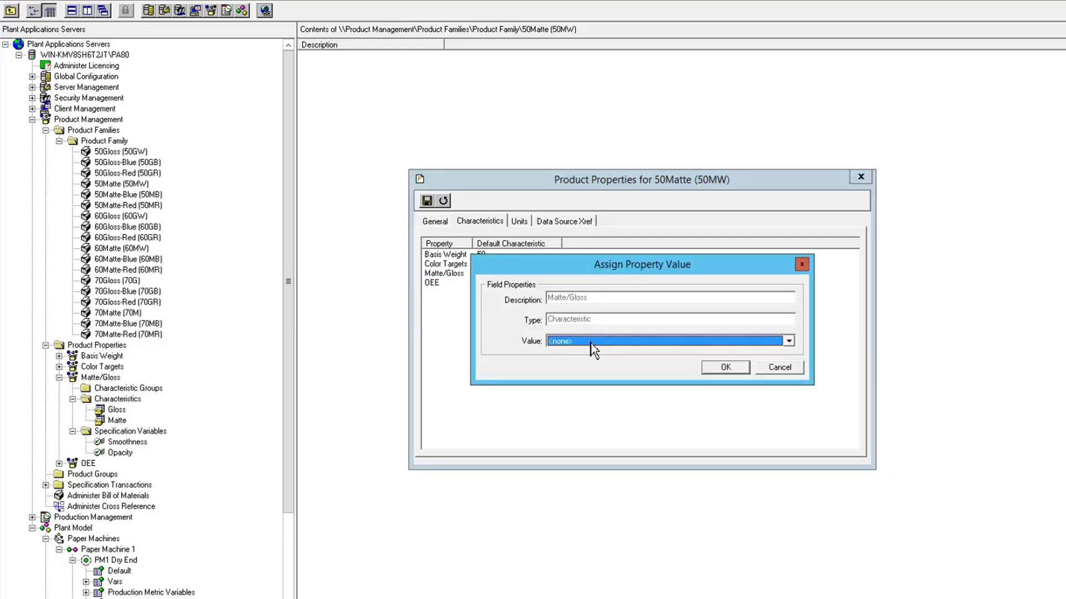
pyautogui.click(591, 343)
pyautogui.click(708, 367)
pyautogui.click(561, 303)
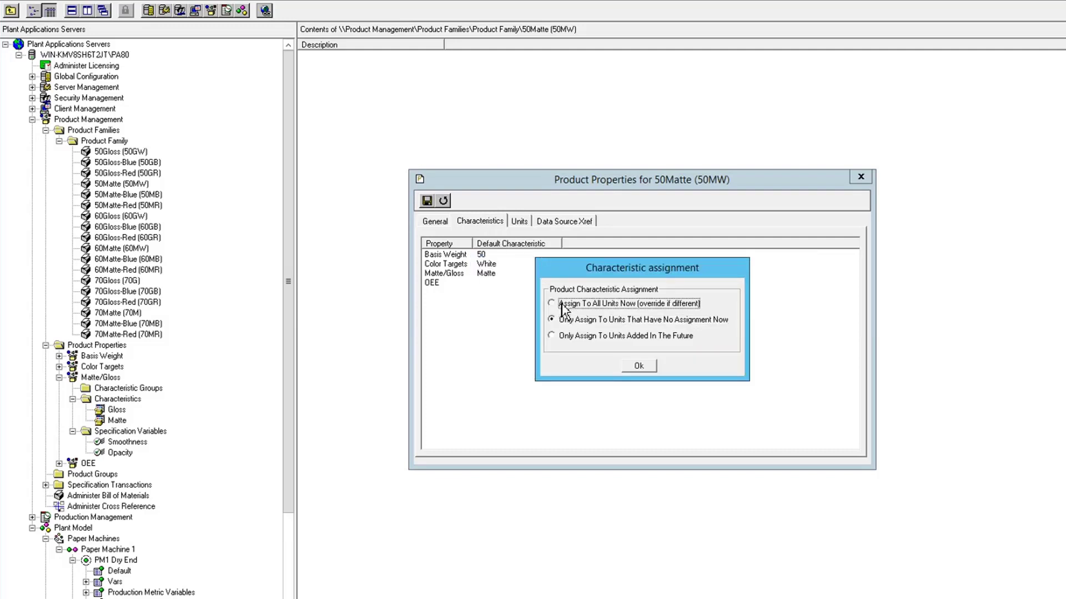
pyautogui.click(553, 336)
pyautogui.click(640, 367)
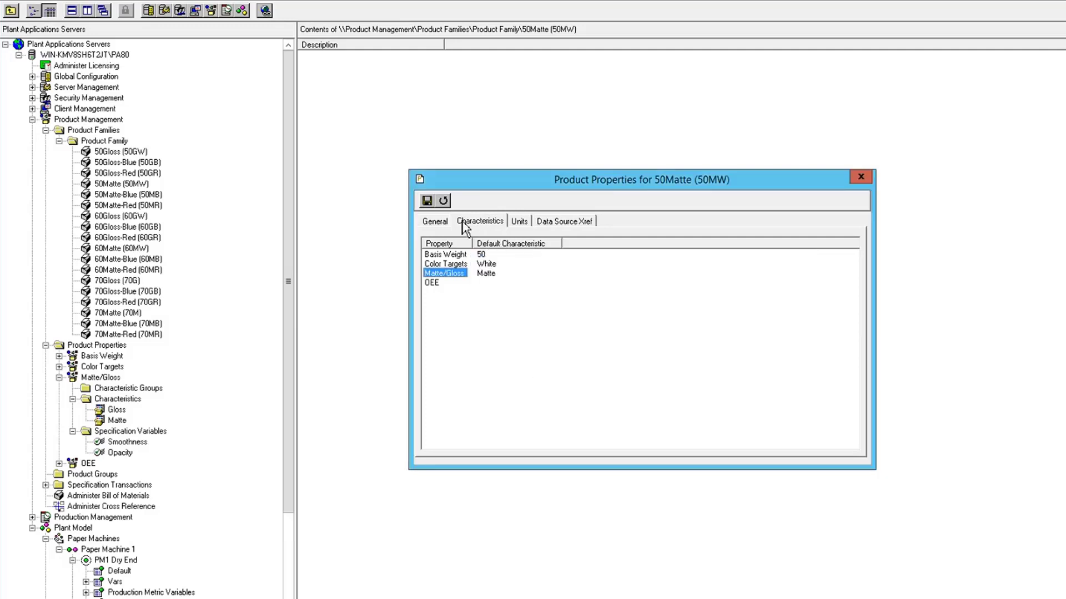
# Save and close 50Matte, approve the pending transaction, and reload the Alarm Manager service
pyautogui.click(426, 203)
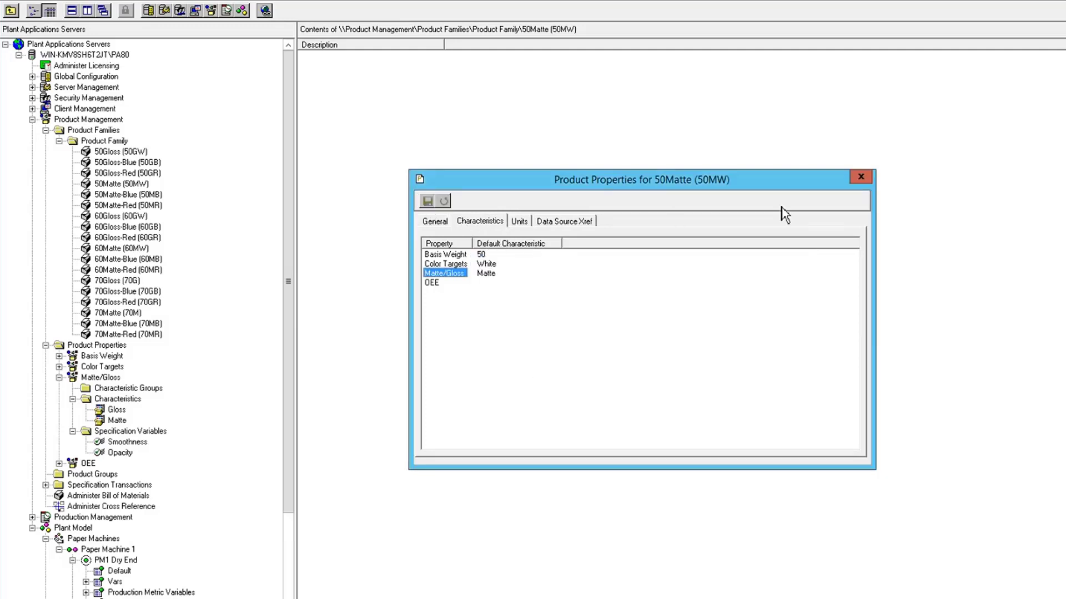
pyautogui.click(861, 177)
pyautogui.click(652, 370)
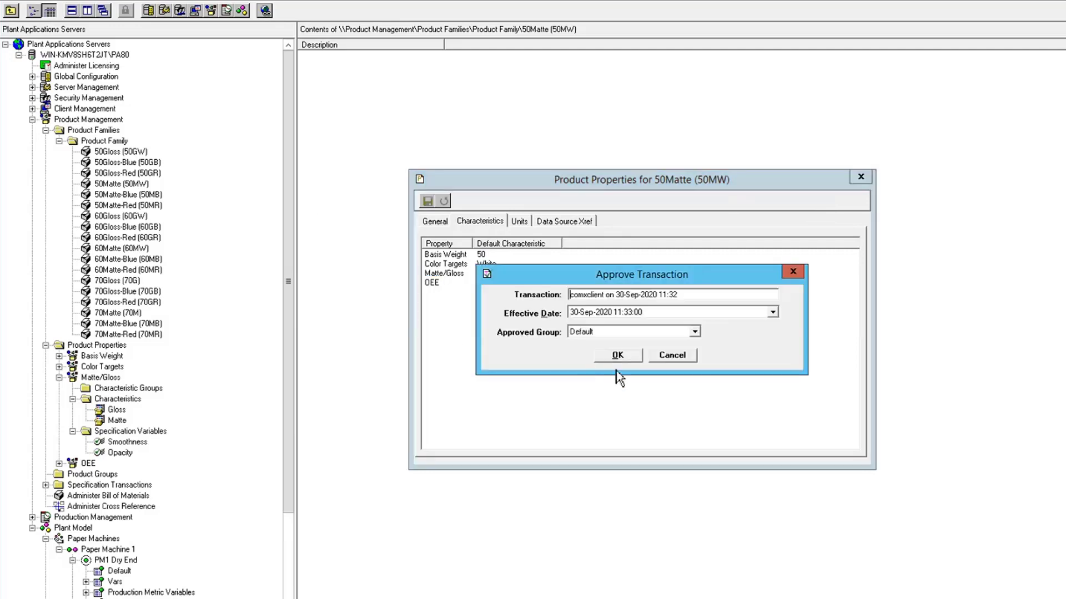
pyautogui.click(616, 356)
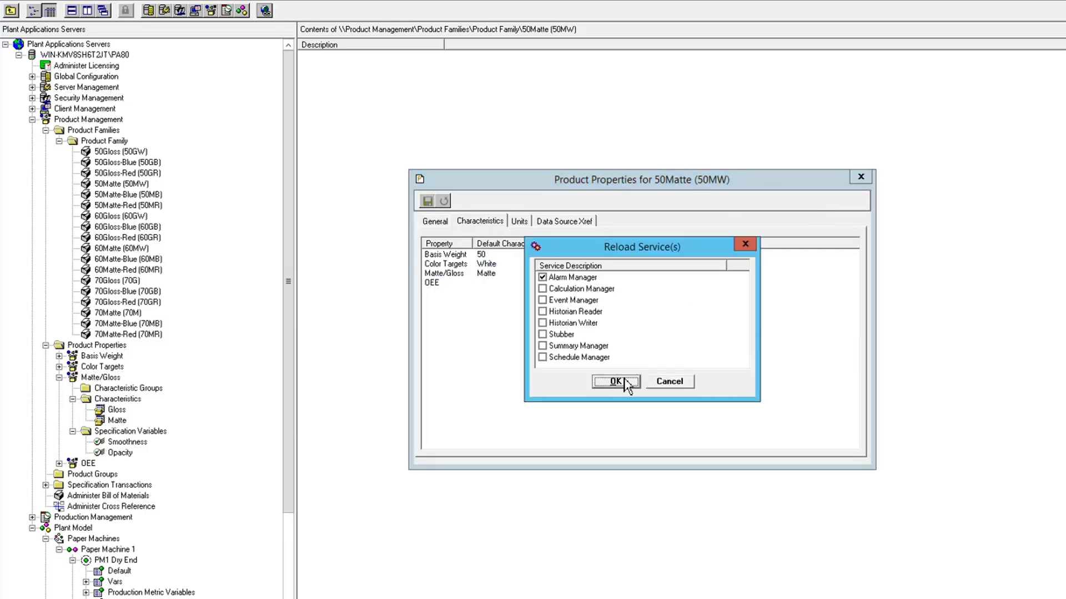
pyautogui.click(616, 382)
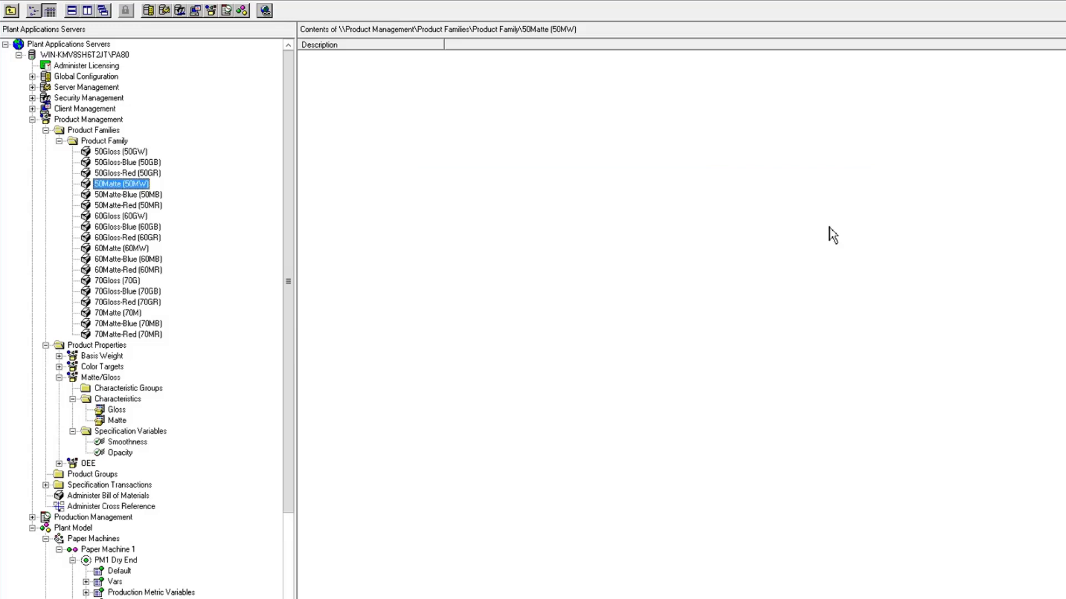
# Edit 50Matte-Blue (50MB) properties and assign Basis Weight 50
pyautogui.click(133, 196)
pyautogui.rightClick(138, 200)
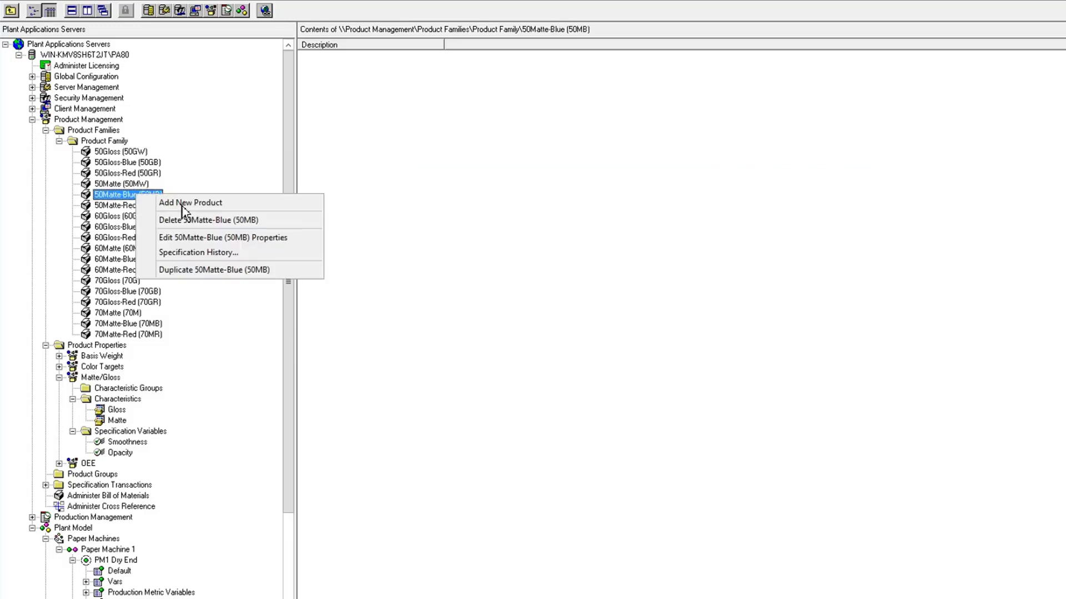
pyautogui.click(188, 236)
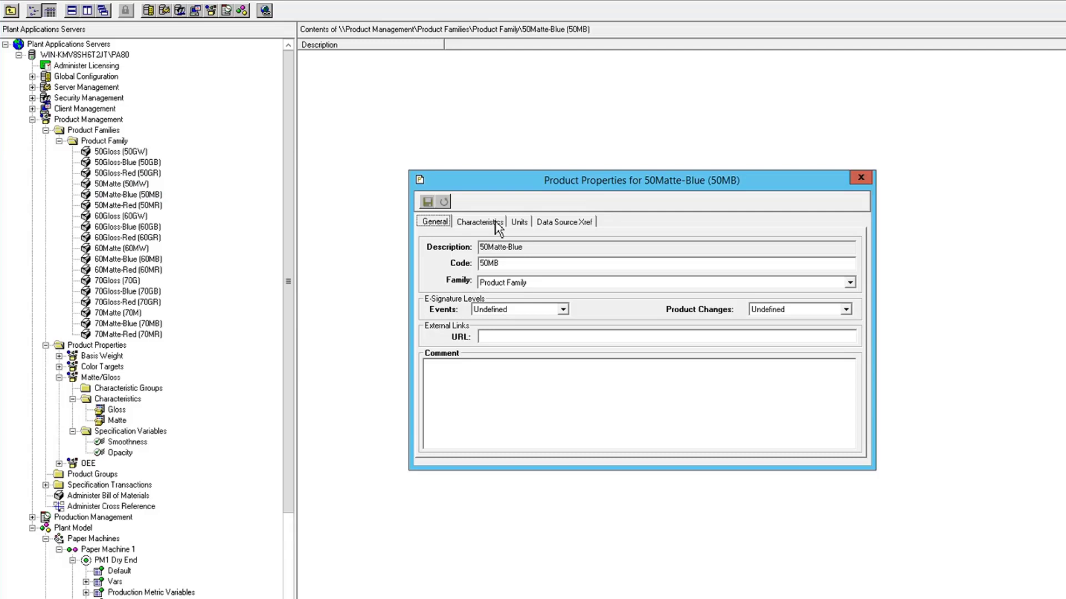
pyautogui.click(496, 225)
pyautogui.doubleClick(458, 257)
pyautogui.click(595, 345)
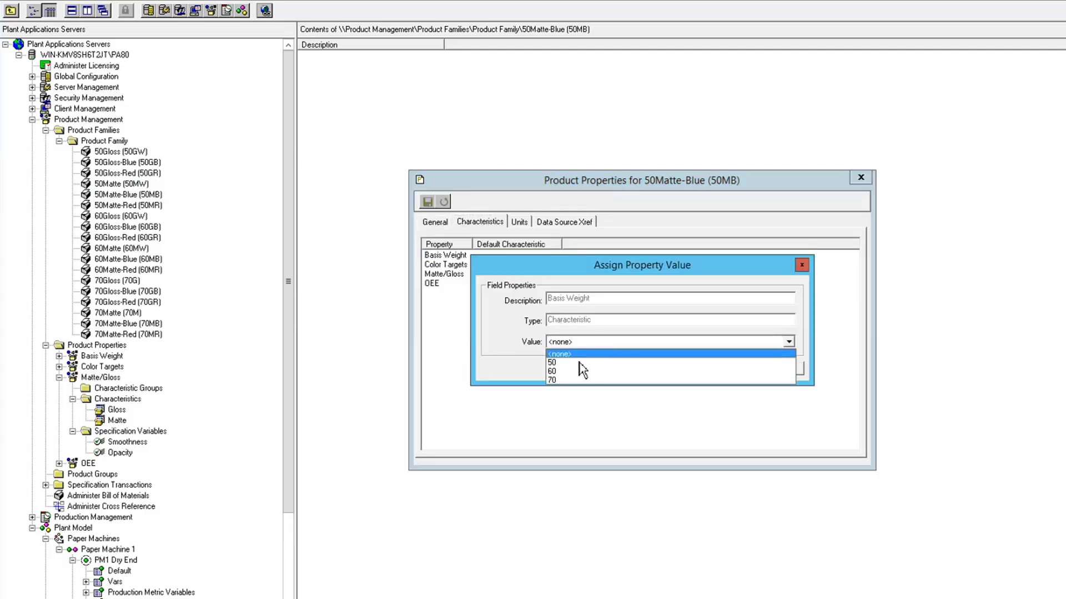
pyautogui.click(580, 361)
pyautogui.click(726, 368)
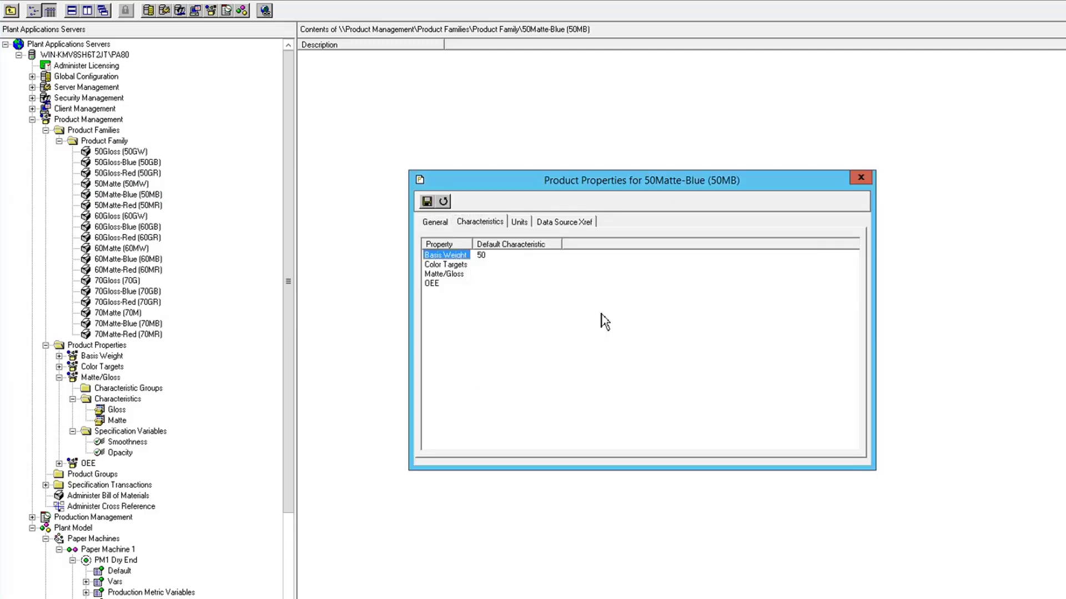
# Assign Color Targets Blue and Matte/Gloss Matte, then close the 50Matte-Blue properties
pyautogui.doubleClick(467, 265)
pyautogui.click(590, 343)
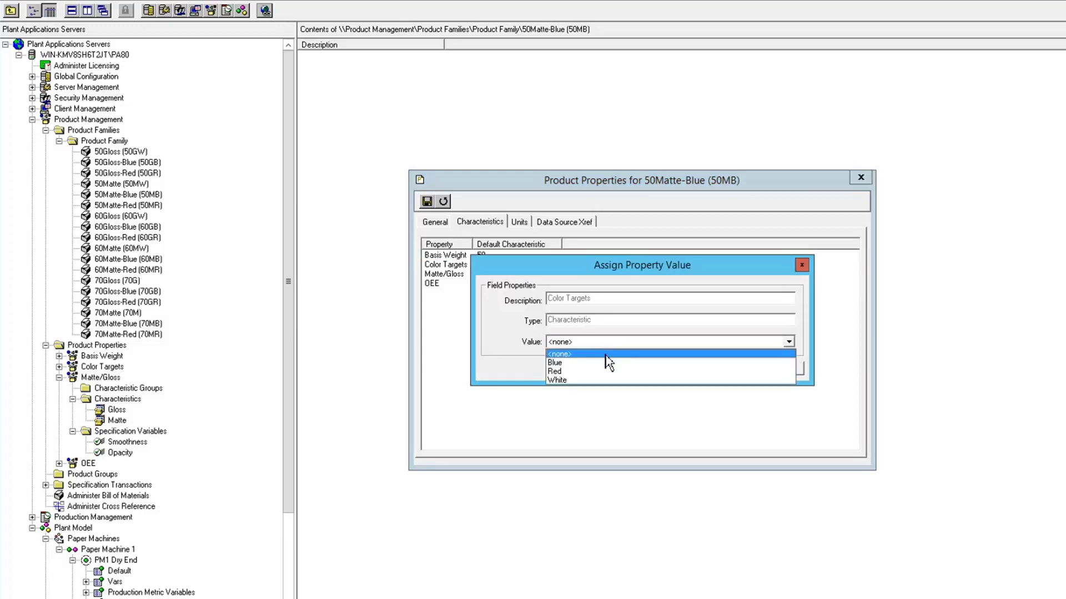
pyautogui.click(582, 373)
pyautogui.click(726, 369)
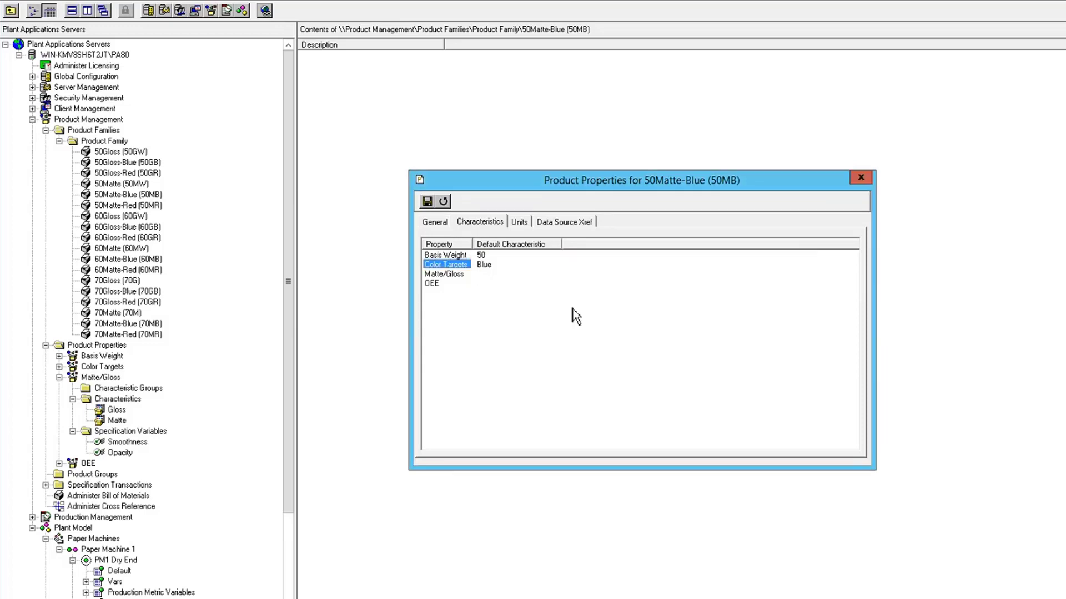
pyautogui.doubleClick(454, 274)
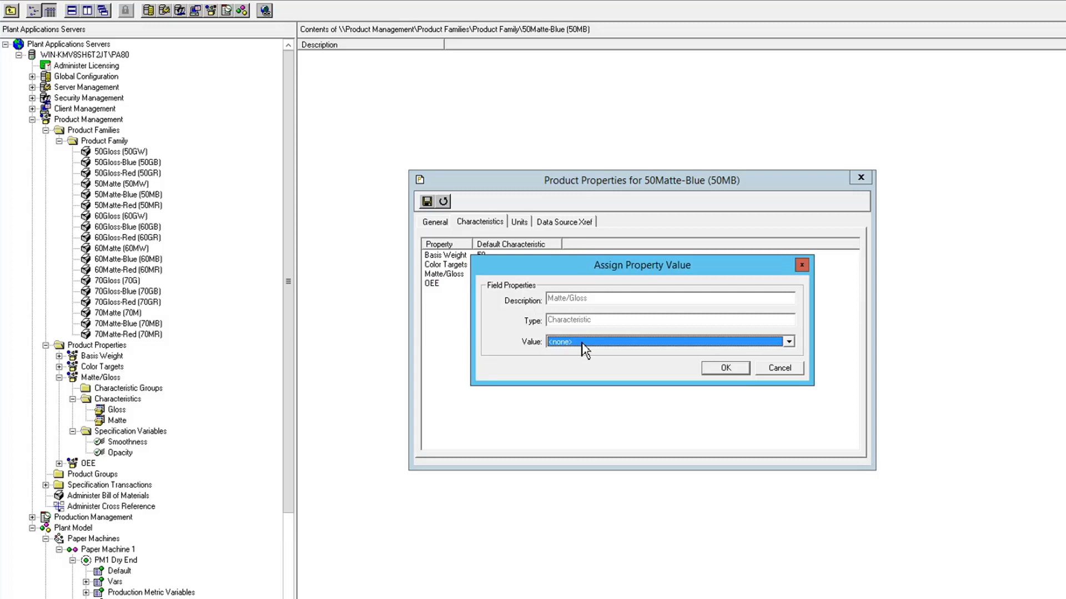
pyautogui.click(580, 342)
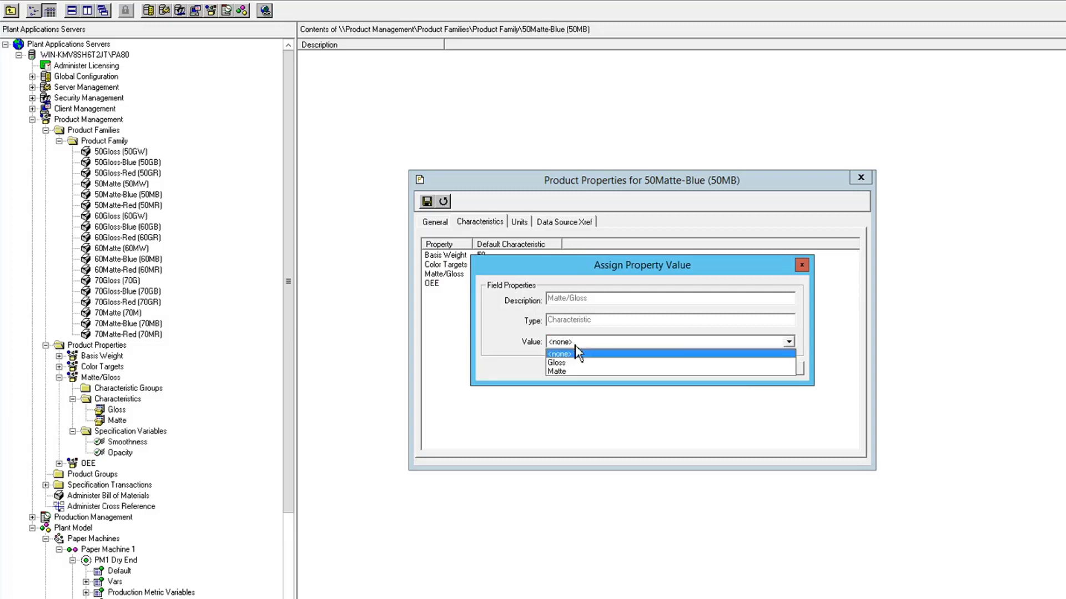
pyautogui.click(576, 371)
pyautogui.click(724, 370)
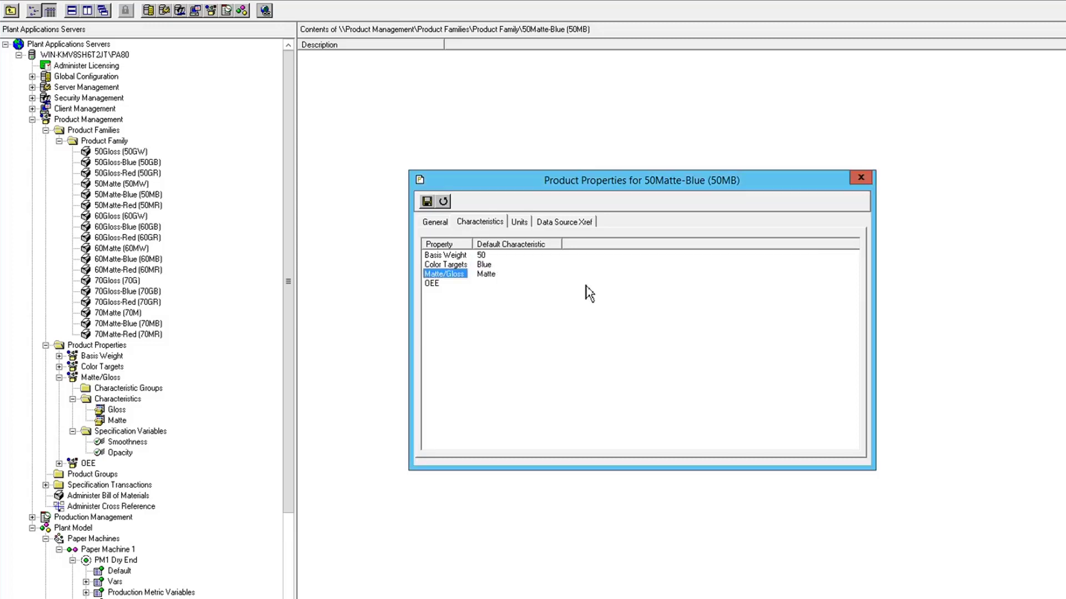
pyautogui.click(861, 177)
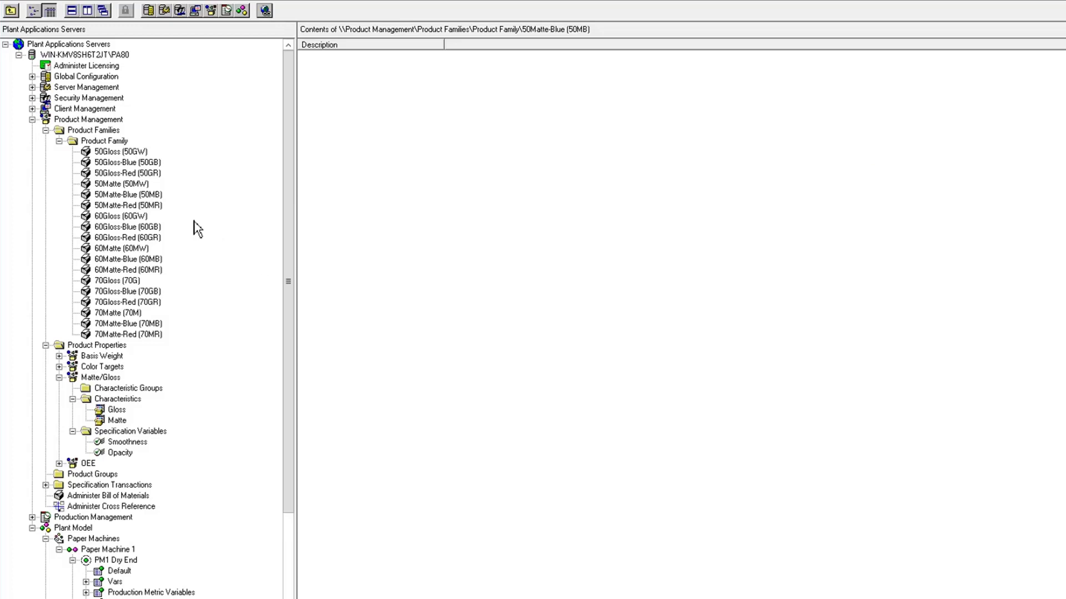
# Open 50Matte-Red (50MR) properties and assign Basis Weight 50
pyautogui.doubleClick(145, 205)
pyautogui.doubleClick(445, 256)
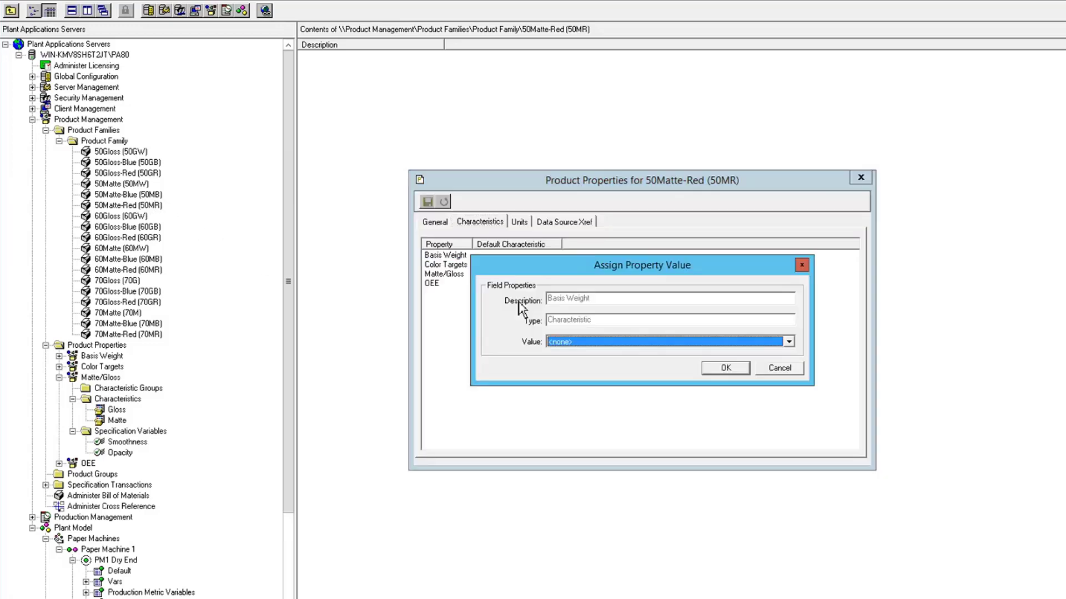
pyautogui.click(576, 342)
pyautogui.click(555, 363)
pyautogui.press('Return')
# Assign Color Targets Red and Matte/Gloss Matte to 50Matte-Red
pyautogui.doubleClick(445, 265)
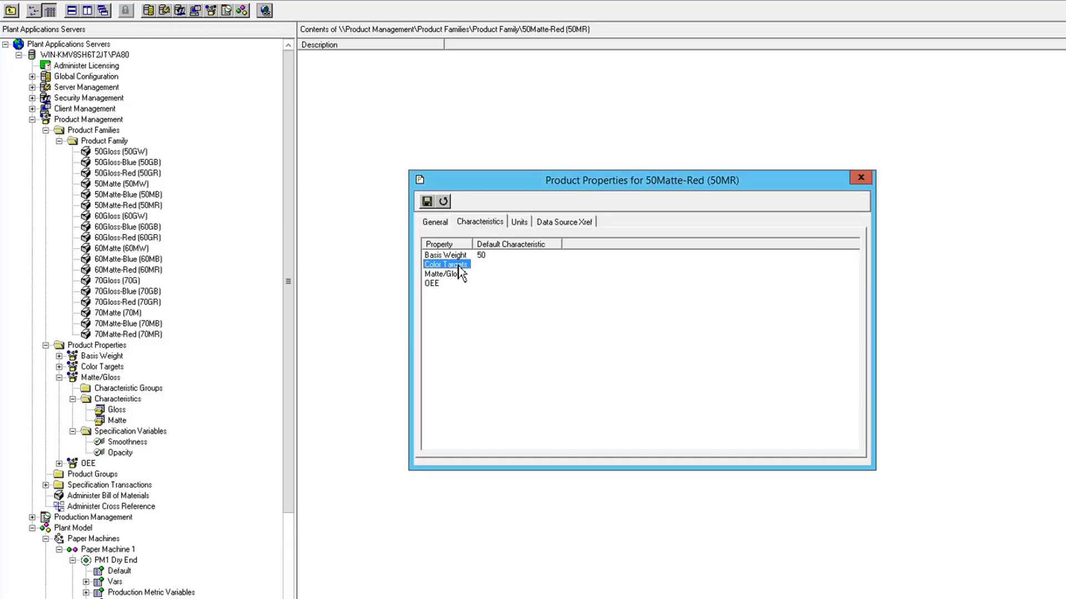
pyautogui.click(583, 344)
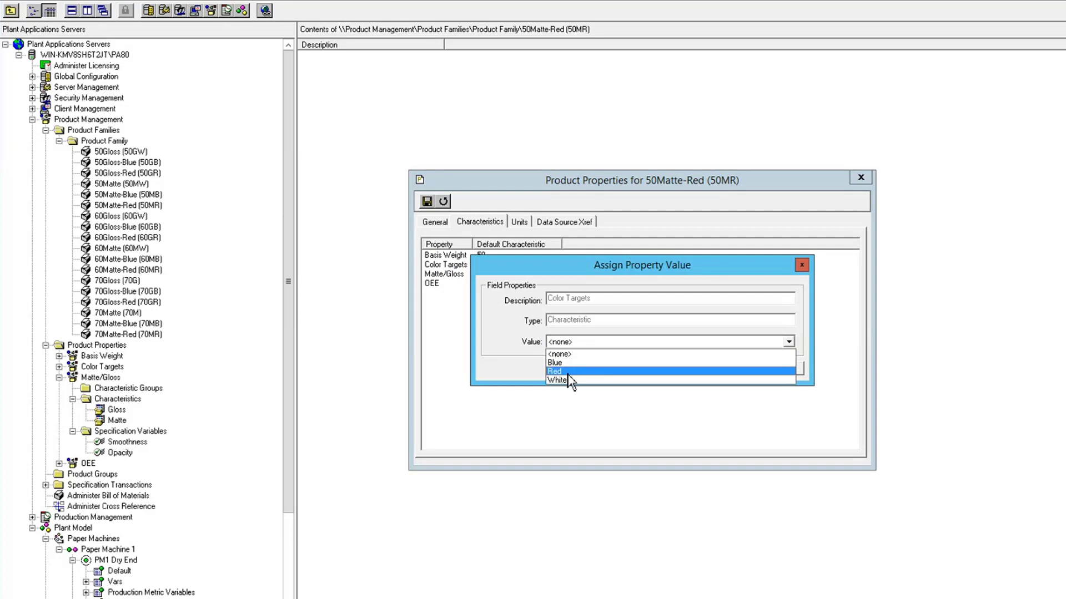
pyautogui.click(568, 372)
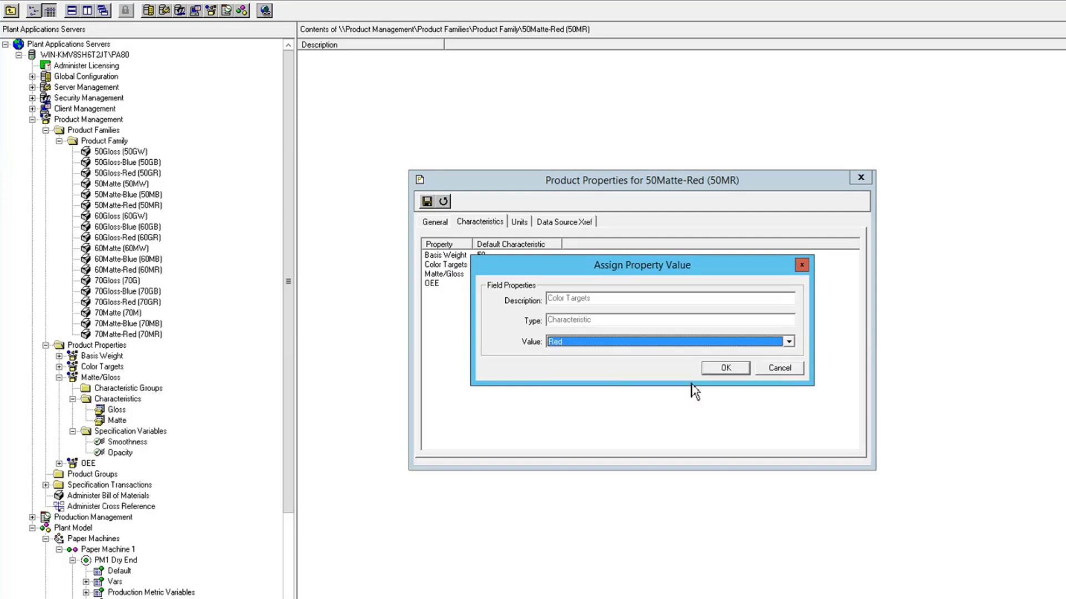
pyautogui.click(727, 368)
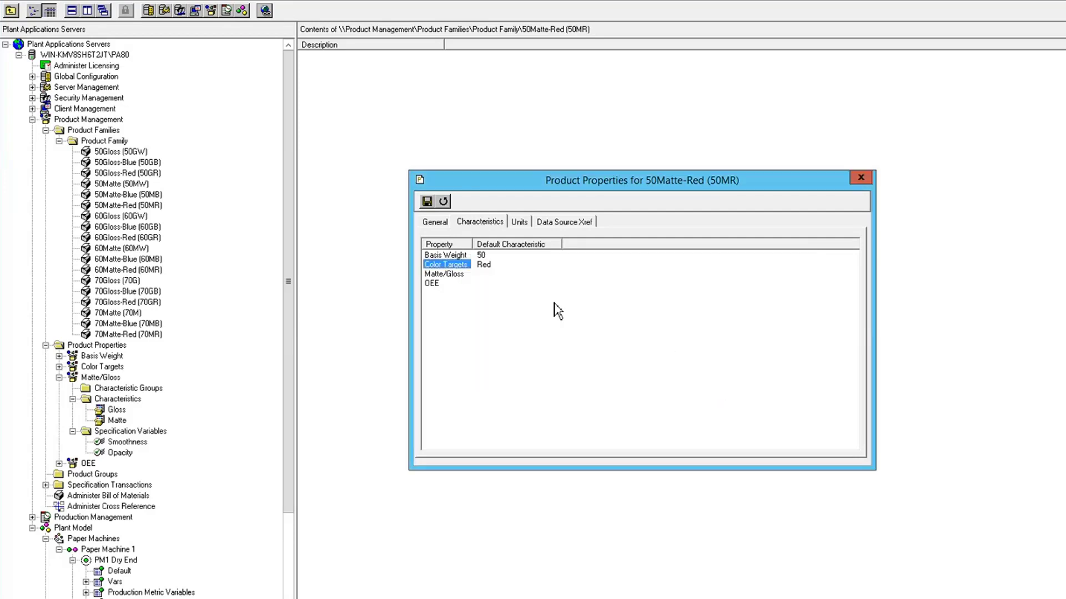
pyautogui.doubleClick(452, 275)
pyautogui.click(584, 344)
pyautogui.click(571, 372)
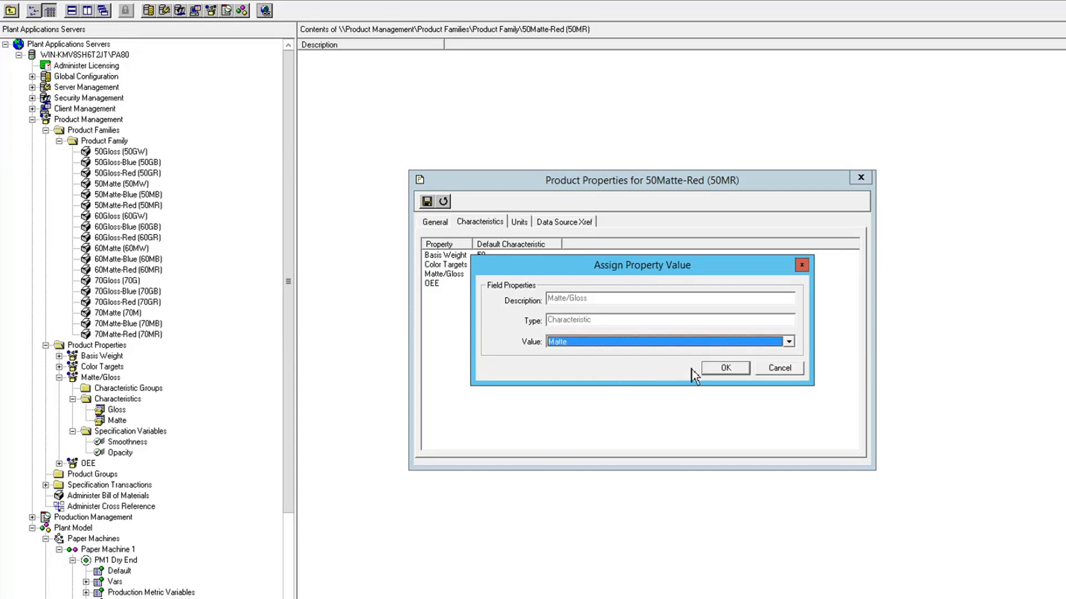
pyautogui.click(727, 368)
# Save and close 50Matte-Red, then reselect 50Gloss and 50Matte-Red in the product list
pyautogui.click(427, 202)
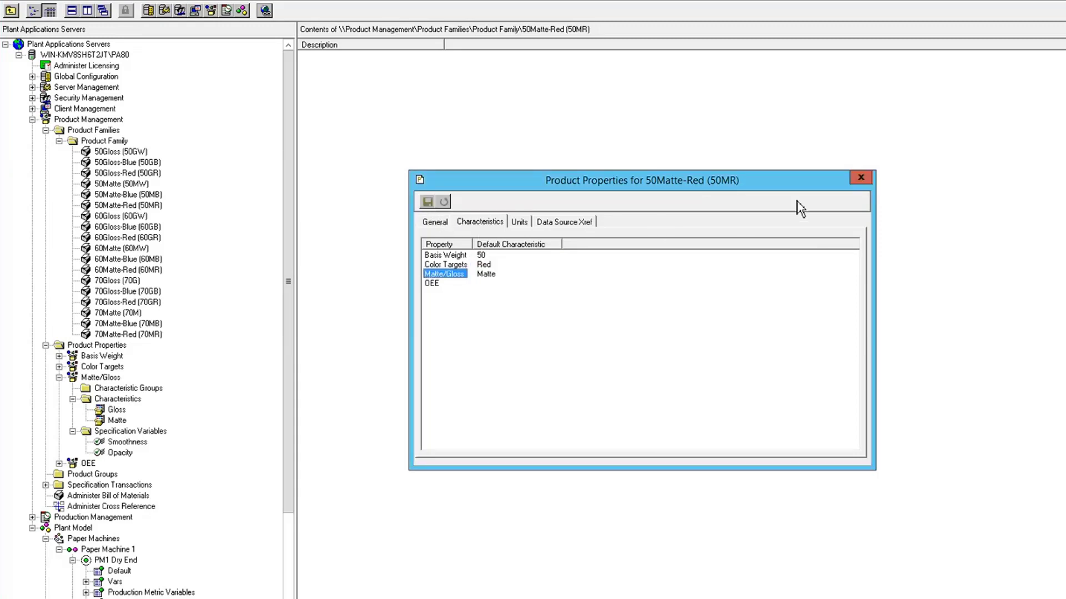
pyautogui.click(861, 178)
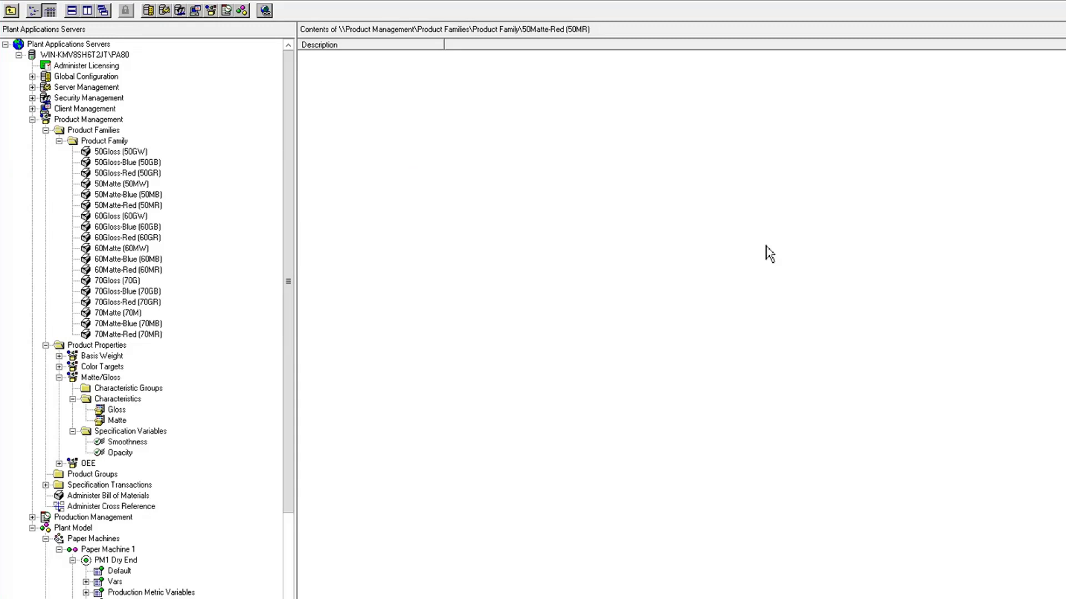
pyautogui.click(111, 153)
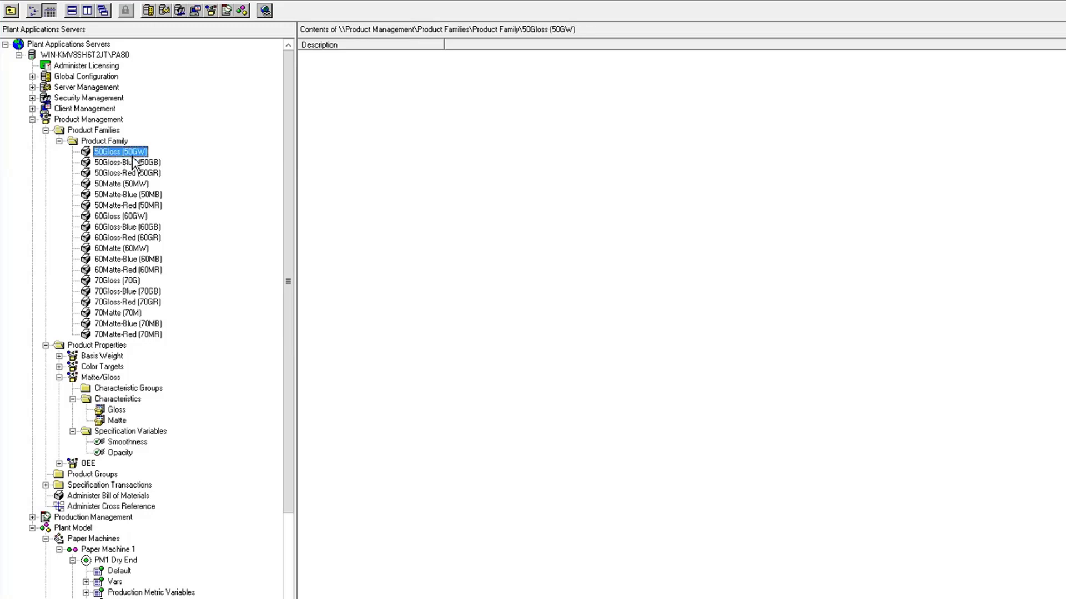
pyautogui.click(111, 205)
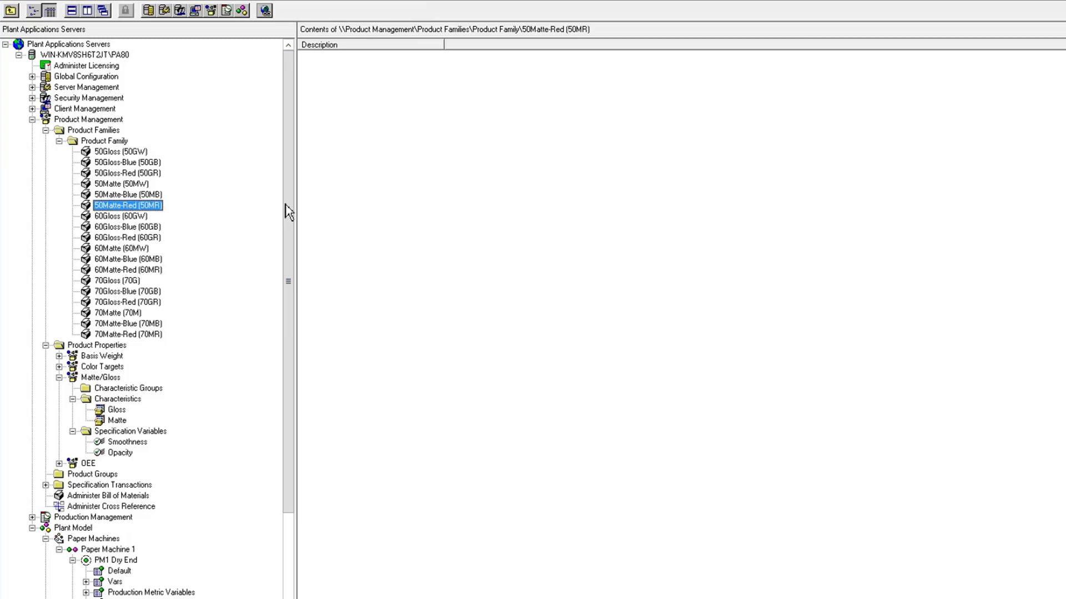
pyautogui.moveTo(287, 211); pyautogui.dragTo(298, 348)
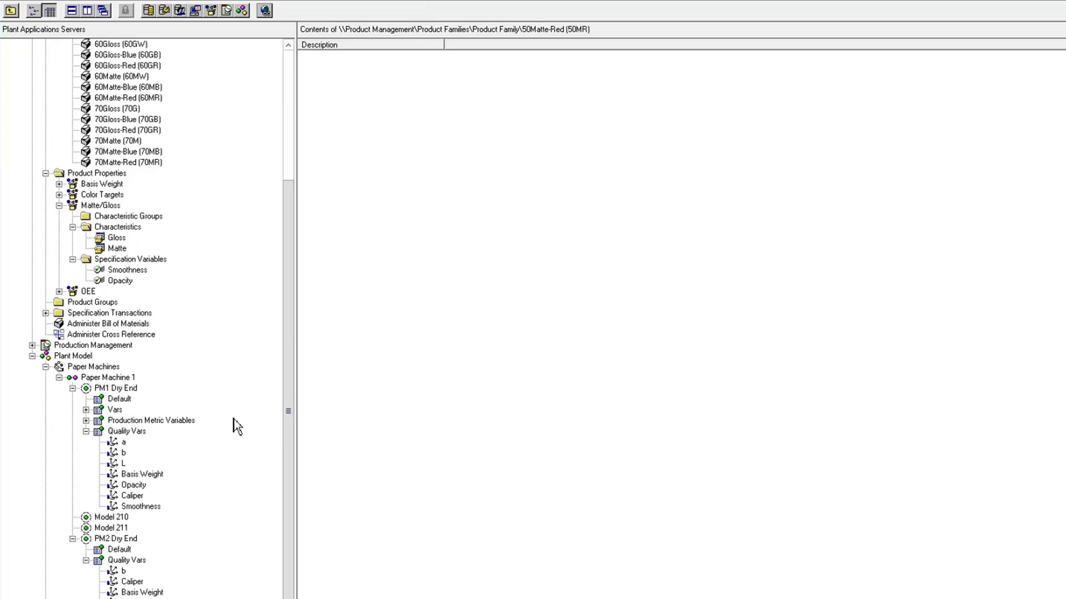
# Open the PM1 Dry End specification editor, accepting the transaction
pyautogui.click(111, 389)
pyautogui.rightClick(111, 389)
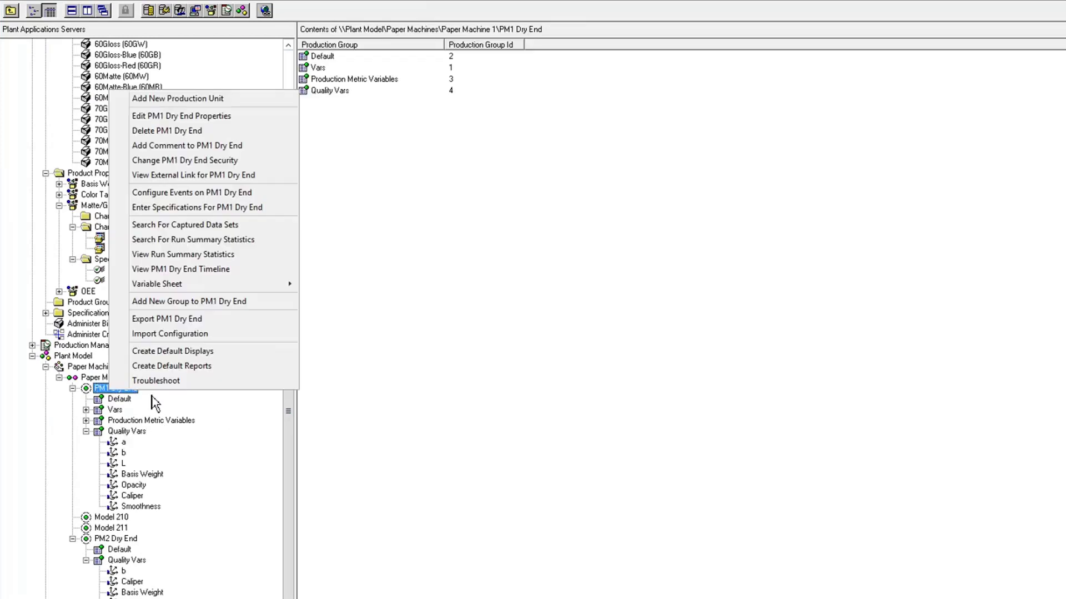
pyautogui.click(196, 208)
pyautogui.click(607, 380)
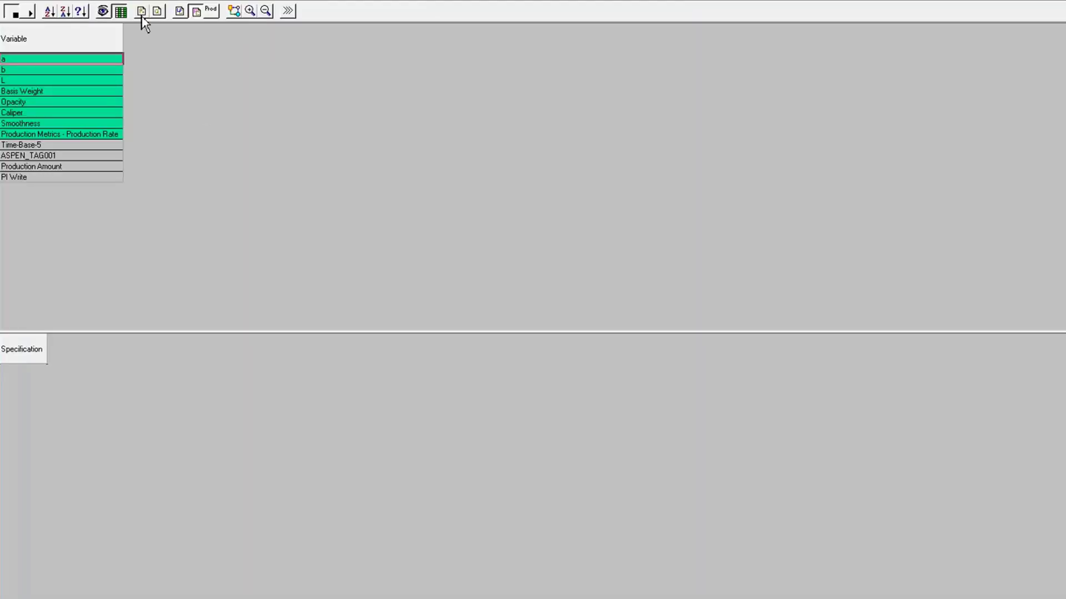
# Load all products into the grid and review targets like Basis Weight 50.00, Caliper 4.50
pyautogui.click(142, 12)
pyautogui.click(641, 312)
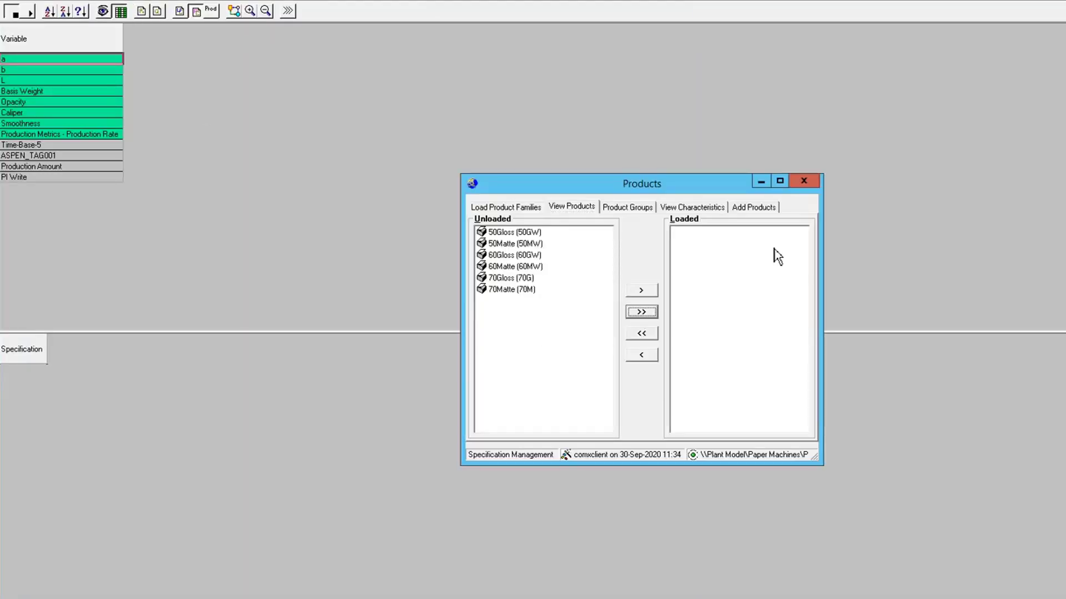
pyautogui.click(803, 182)
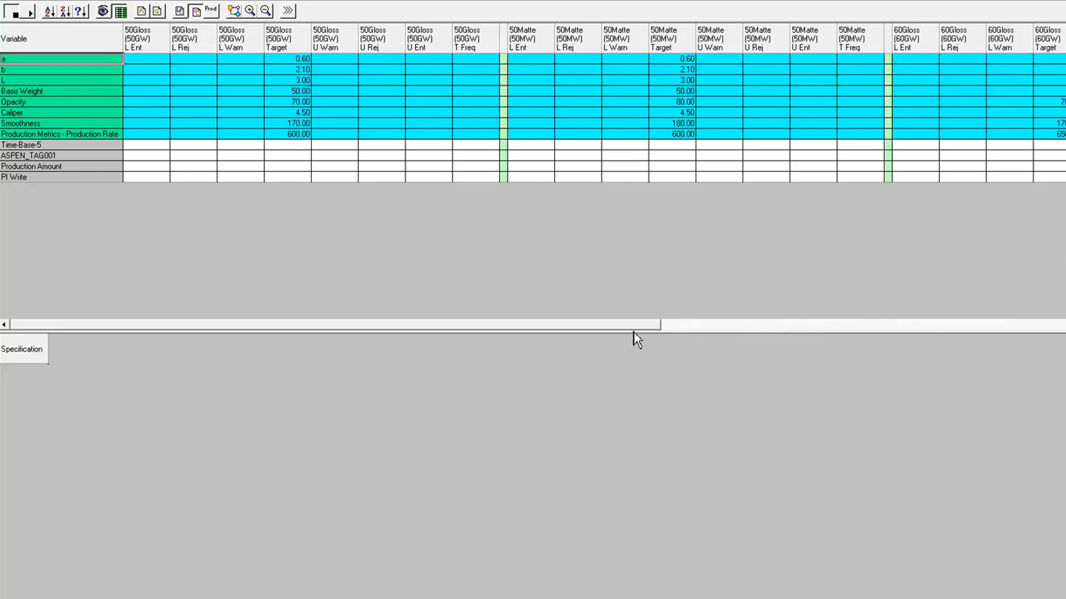
pyautogui.moveTo(634, 329); pyautogui.dragTo(923, 271)
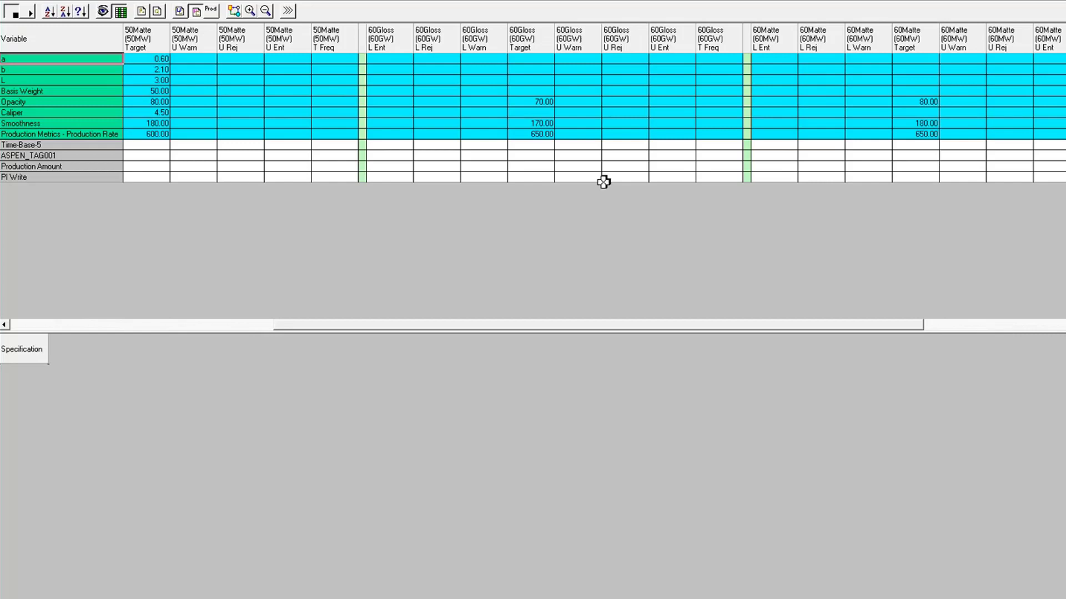
pyautogui.moveTo(762, 331); pyautogui.dragTo(457, 335)
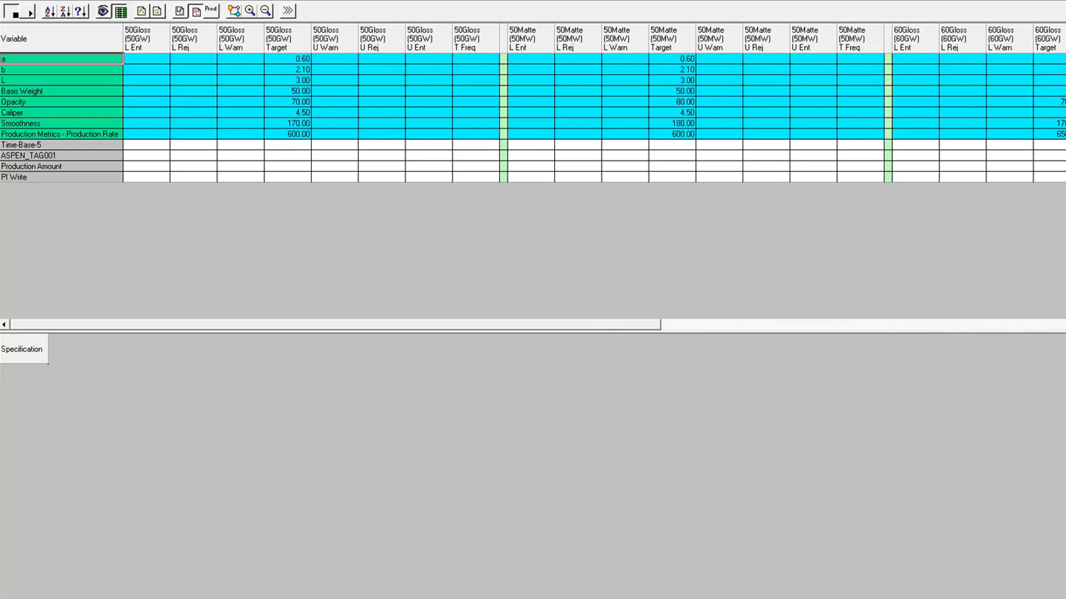
# Close the spec editor and list Basis Weight's specification variables: Basis Weight (16), Caliper (17)
pyautogui.hotkey('alt', 'F4')
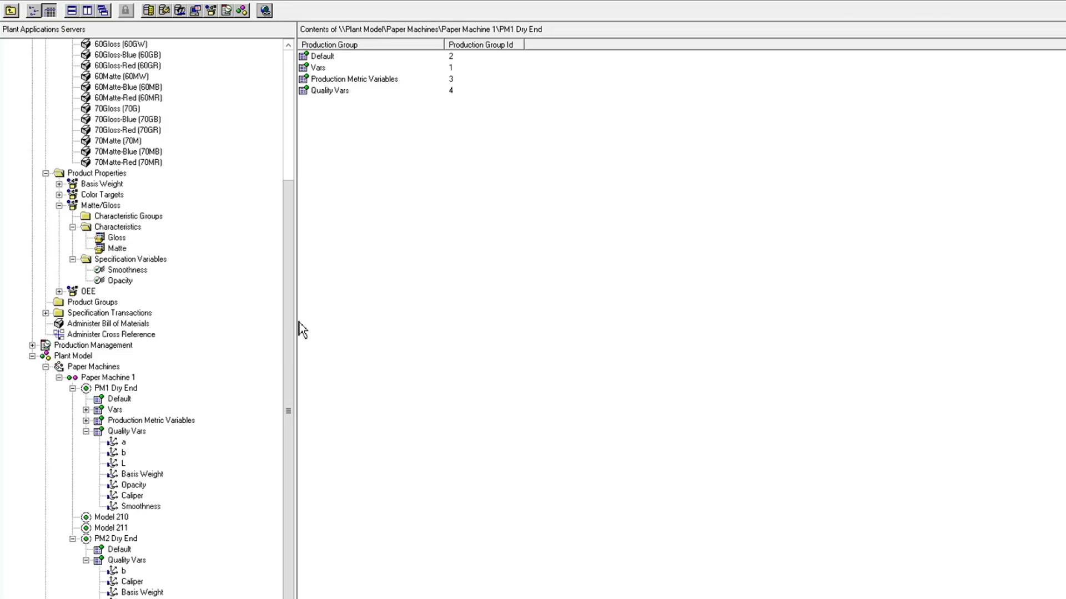
pyautogui.scroll(2, 168, 293)
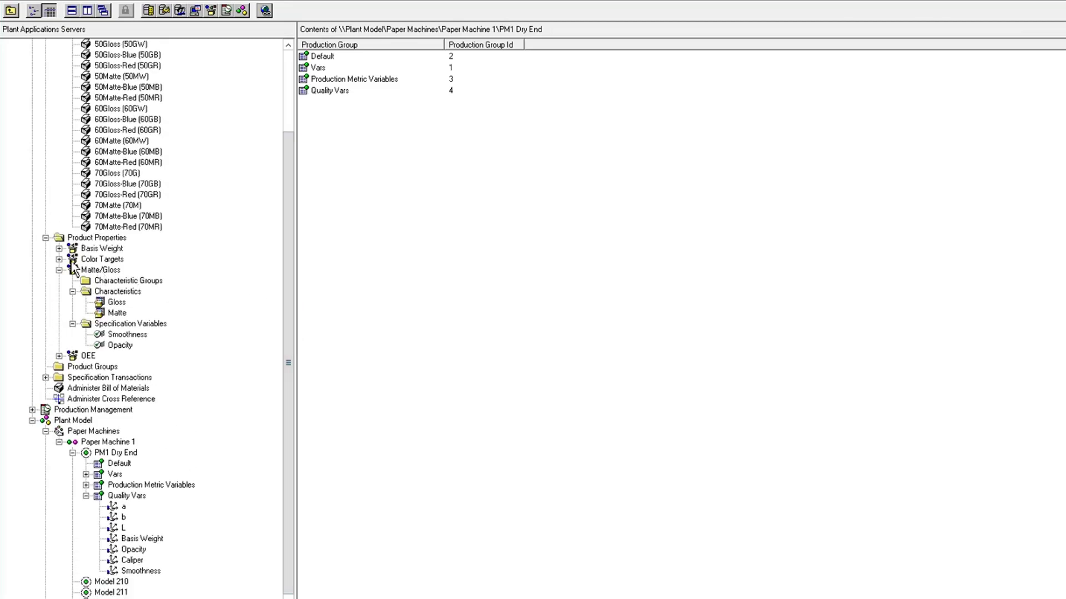
pyautogui.click(59, 249)
pyautogui.click(59, 292)
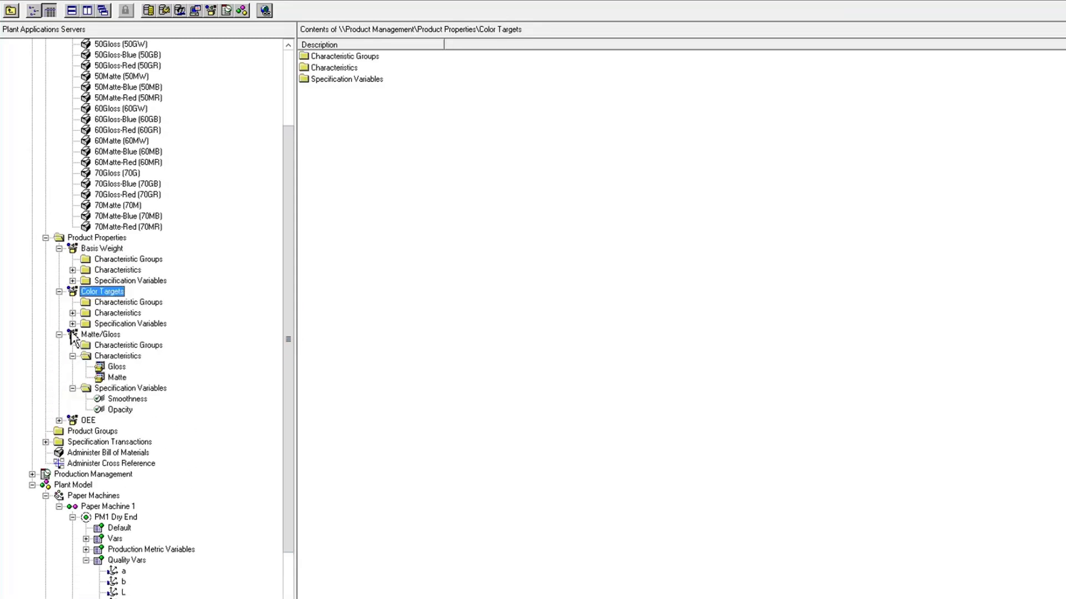
pyautogui.click(72, 281)
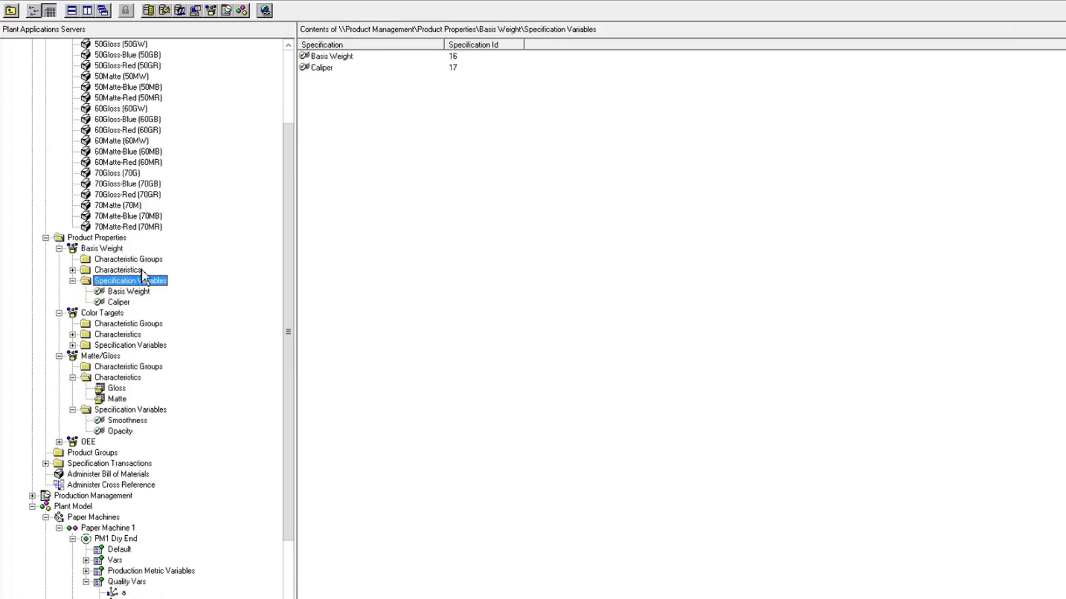
pyautogui.moveTo(287, 422); pyautogui.dragTo(300, 507)
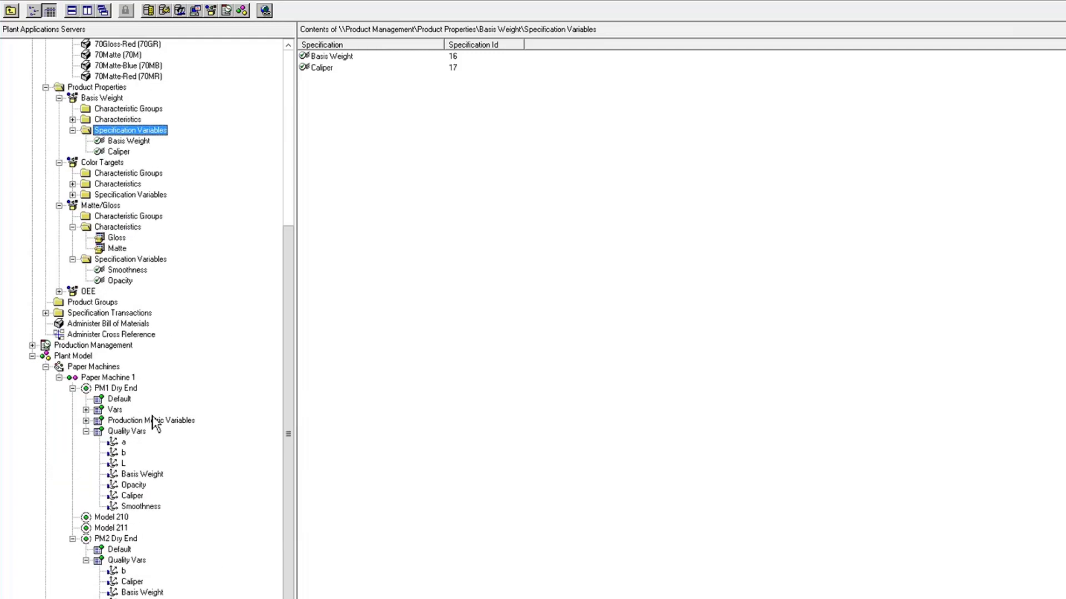